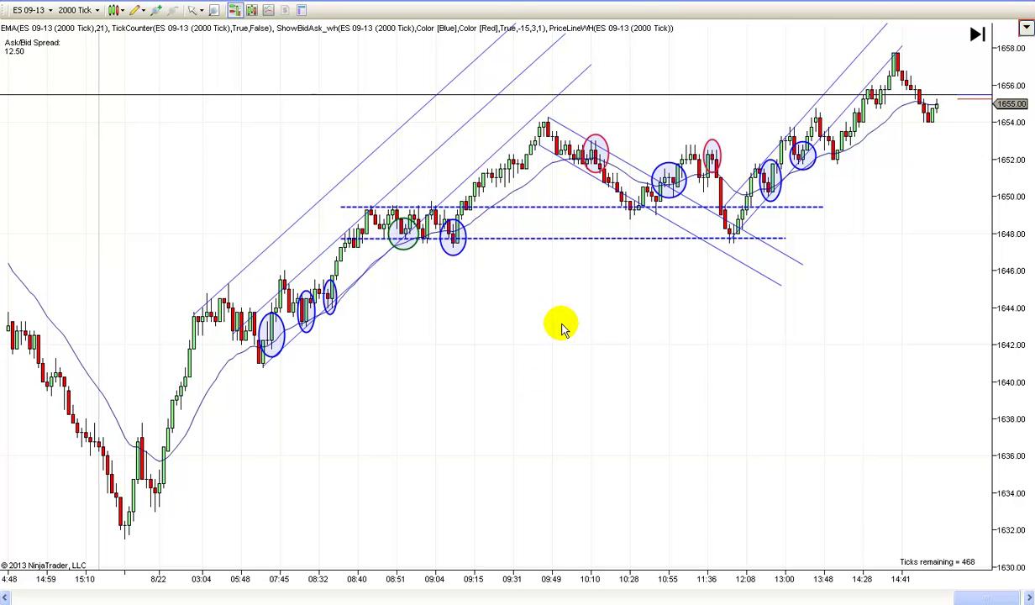
Copy the lower line of the morning rising channel and place the parallel copy from the swing low near 1632
drag(530, 346, 141, 514)
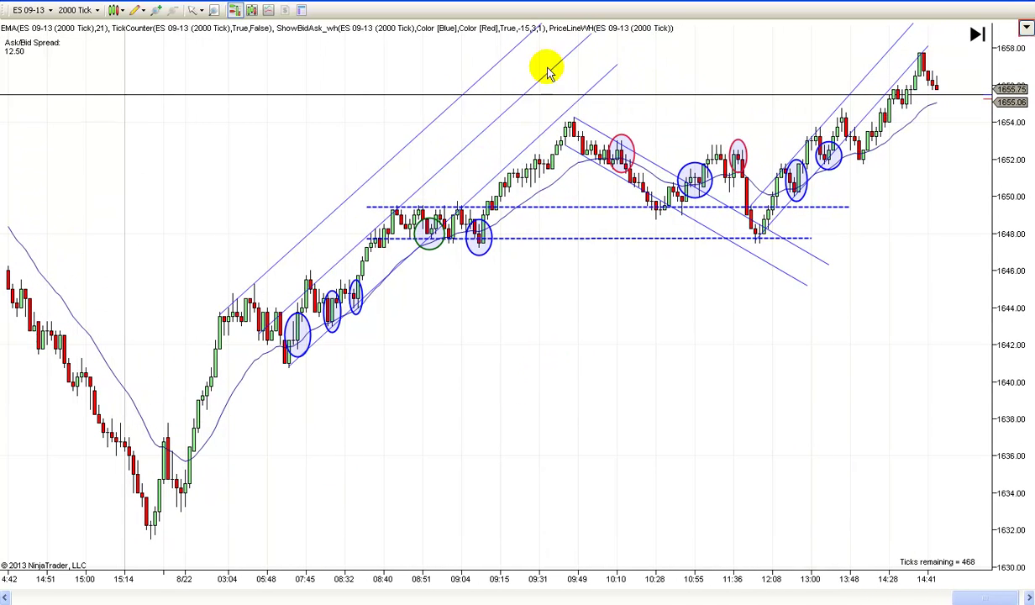
right_click(378, 284)
click(395, 292)
right_click(423, 330)
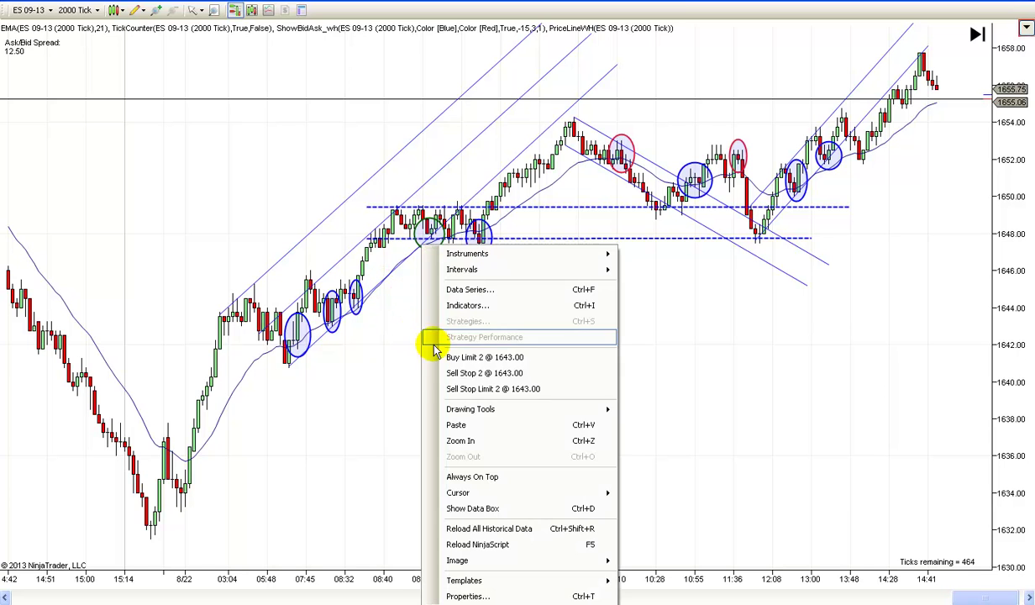
click(458, 425)
drag(281, 432, 232, 463)
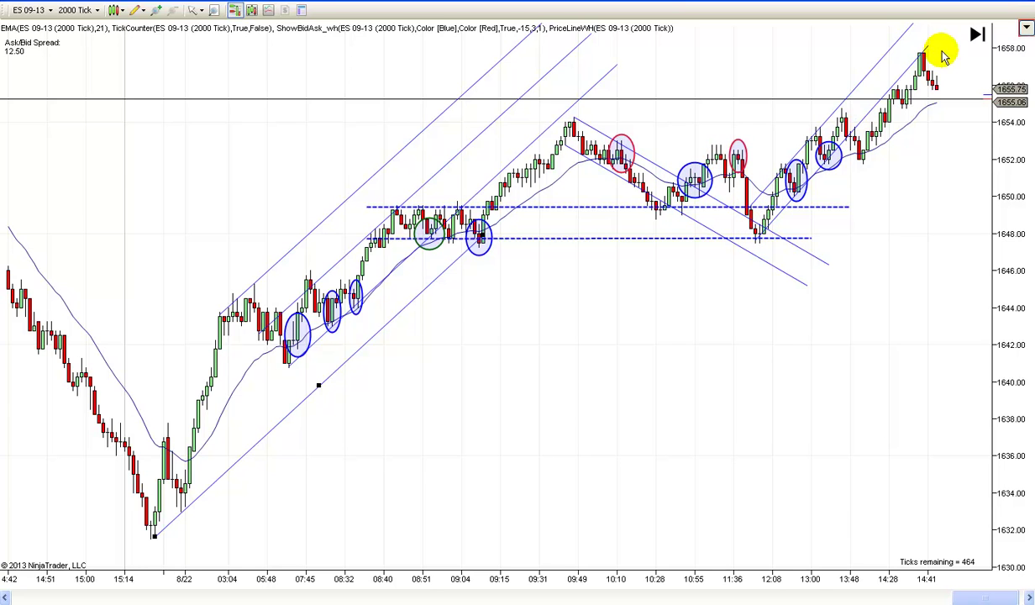
Copy the lower line of the afternoon rising channel and place the parallel copy under the pullback low near 13:48
right_click(790, 214)
key(Escape)
right_click(824, 296)
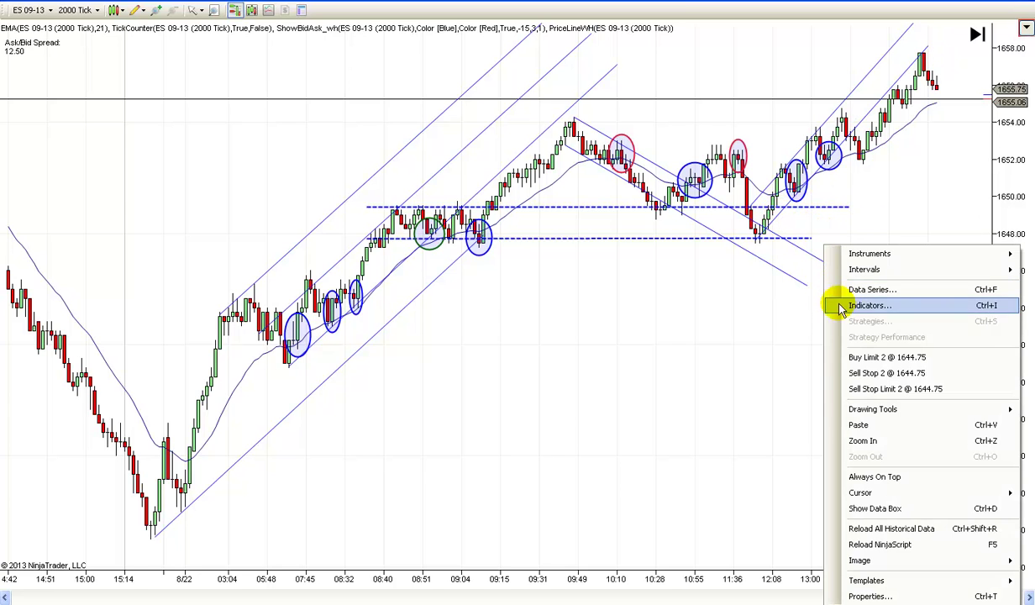
click(859, 425)
drag(787, 212, 836, 194)
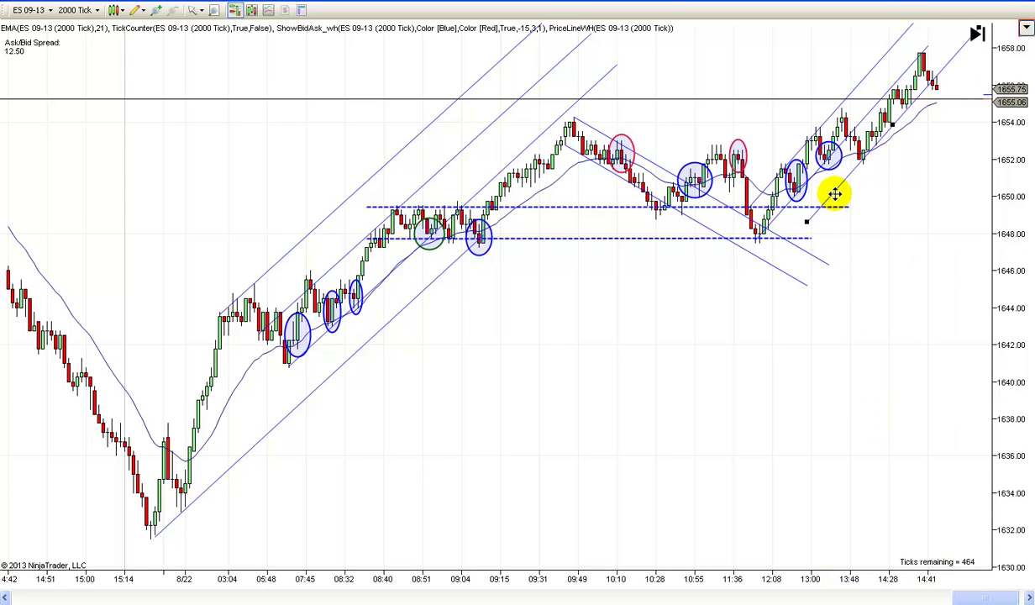
click(850, 302)
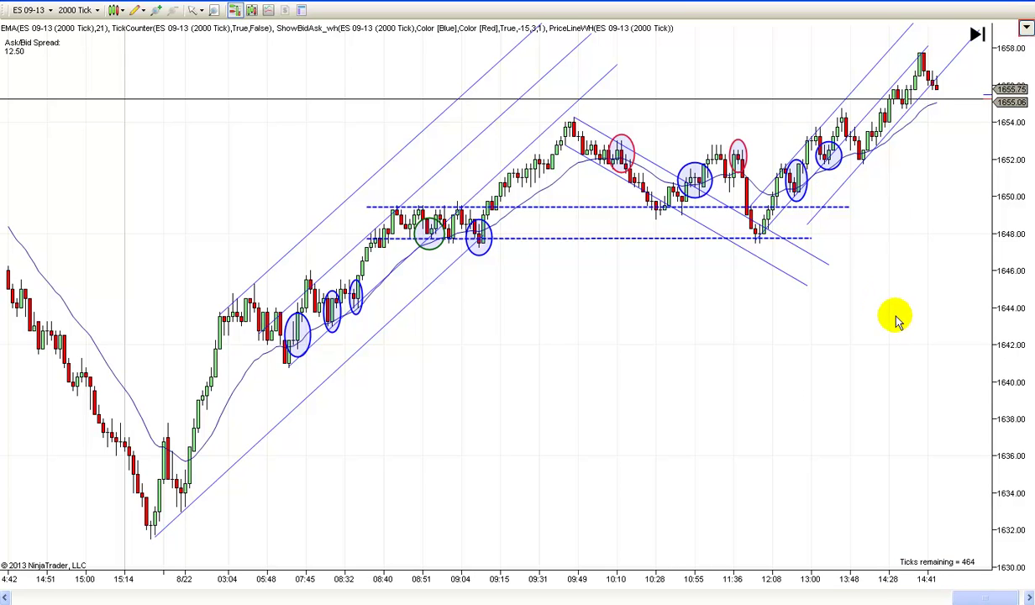
click(884, 134)
click(885, 134)
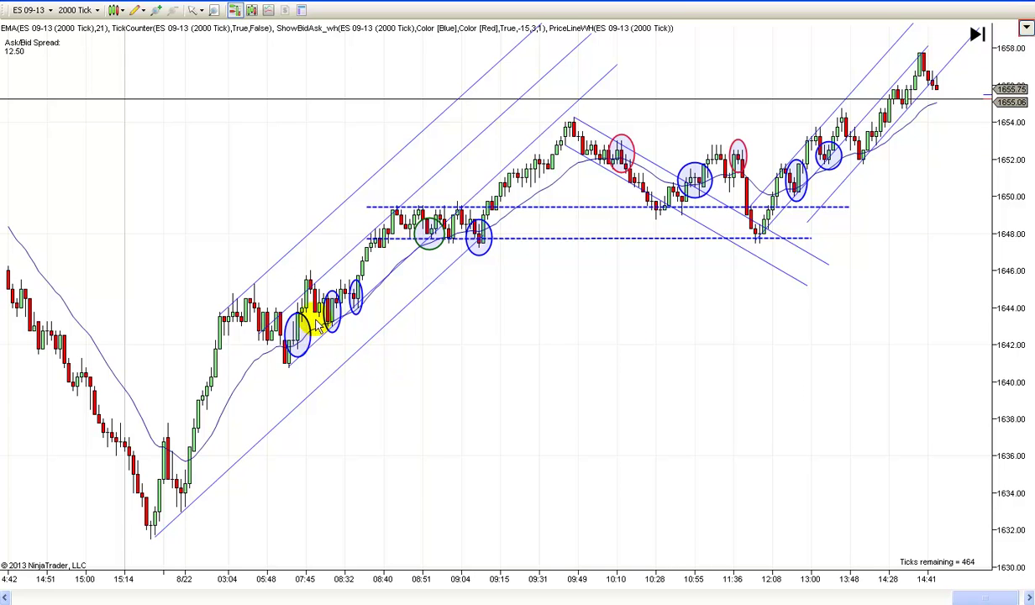
Extend the upper end of the line from the 1632 low to about 1655, just past 10:10
click(278, 420)
double_click(273, 418)
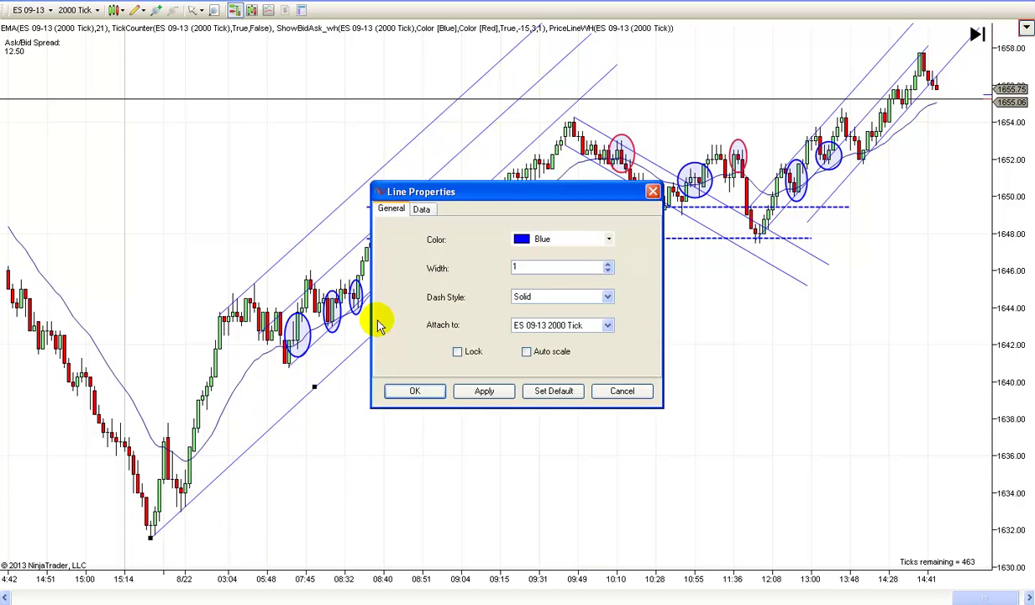
click(413, 390)
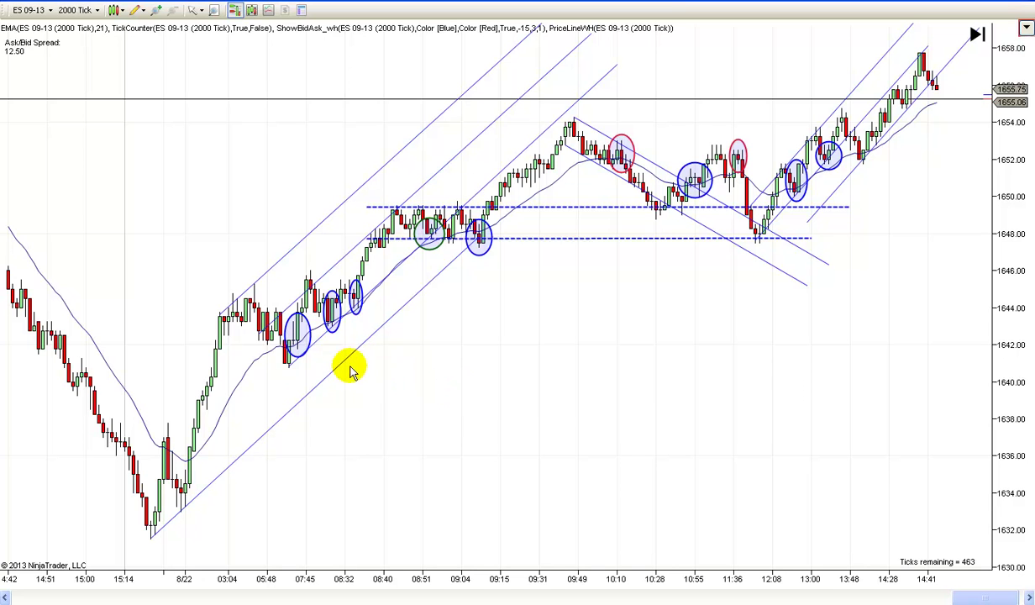
drag(477, 238, 637, 104)
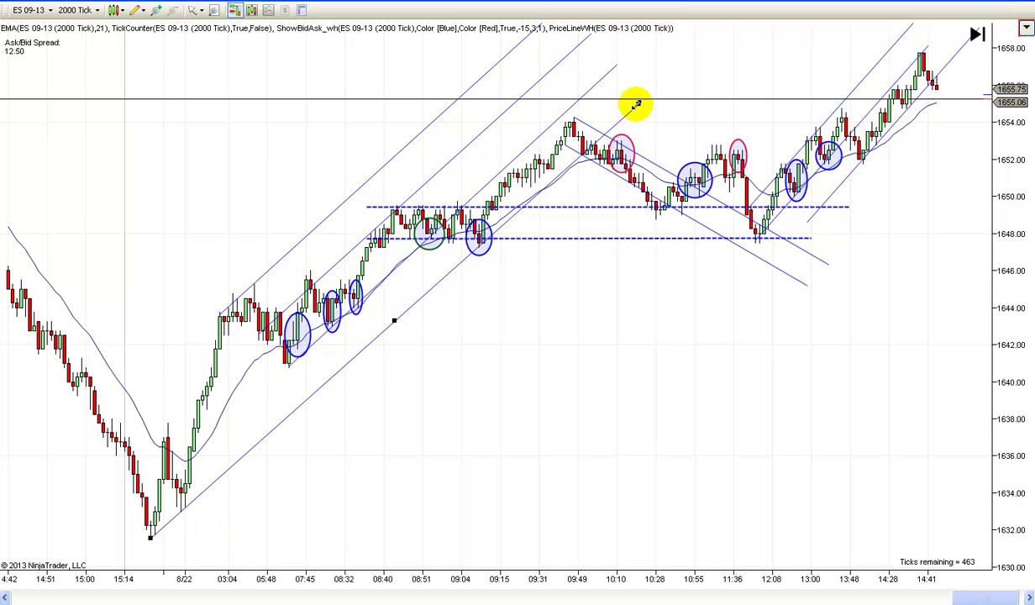
drag(636, 105, 637, 103)
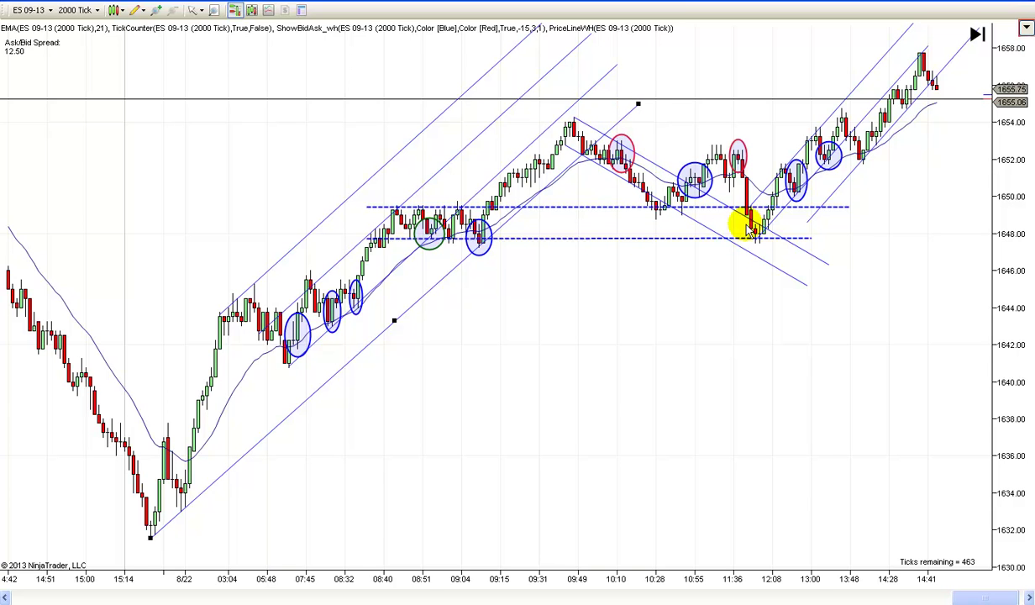
Steepen the line from the 1632 low to follow the early pullback lows and place a parallel copy at the swing high near 1637
drag(637, 105, 542, 59)
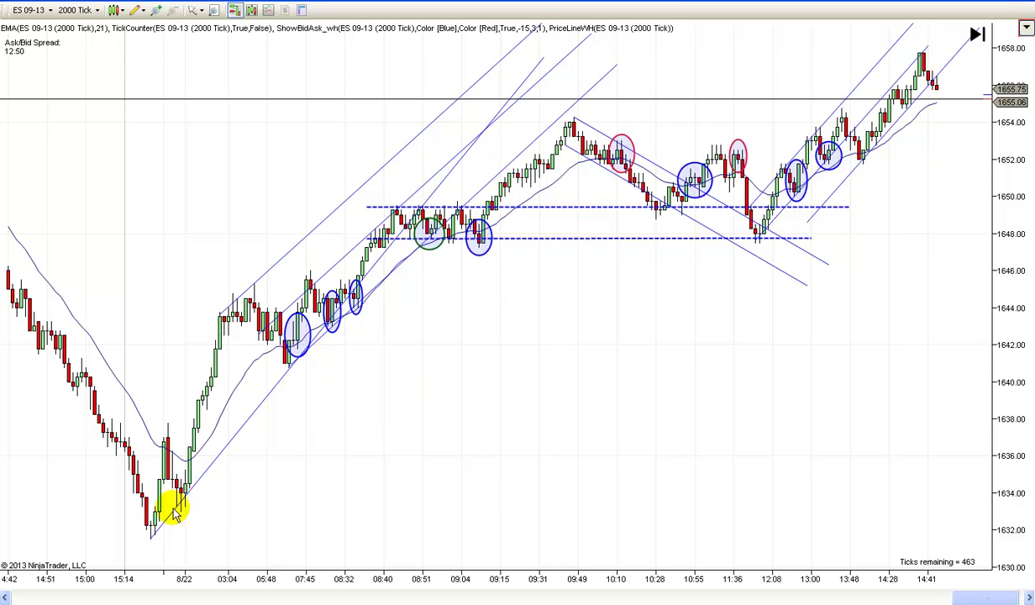
right_click(219, 451)
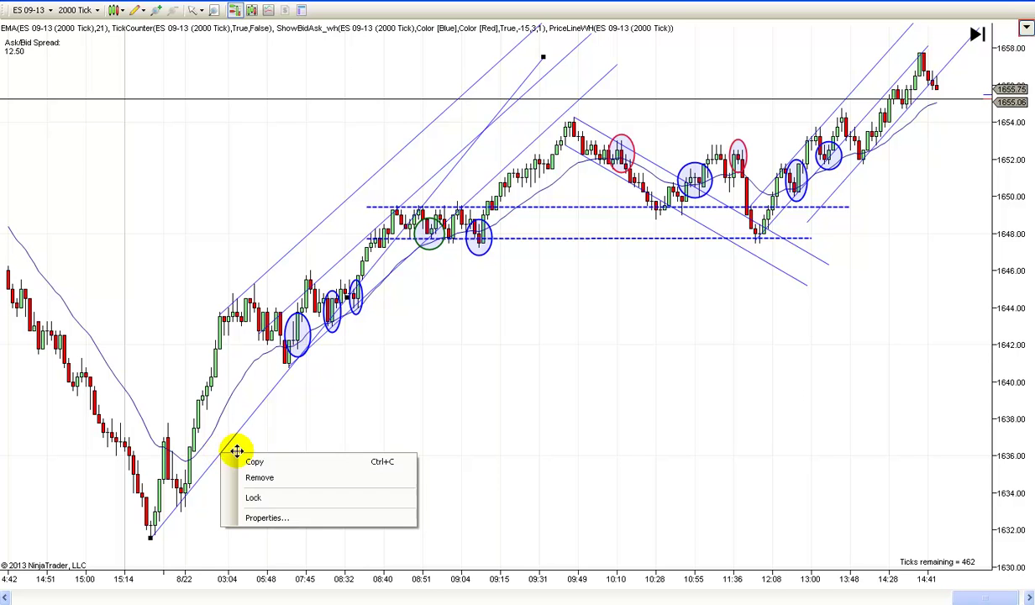
click(271, 461)
right_click(333, 452)
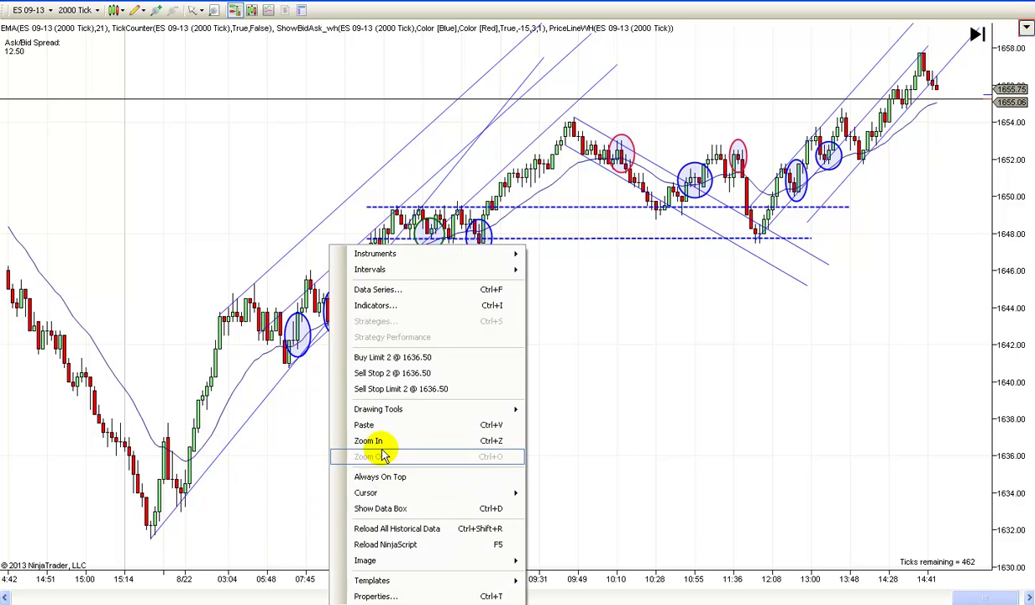
click(370, 428)
drag(231, 454, 208, 387)
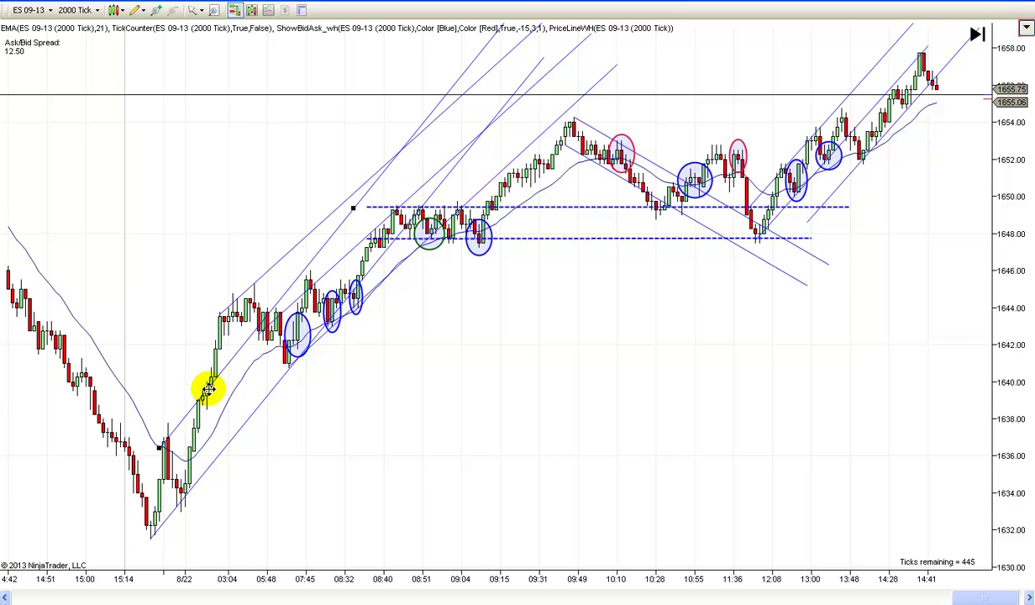
click(156, 514)
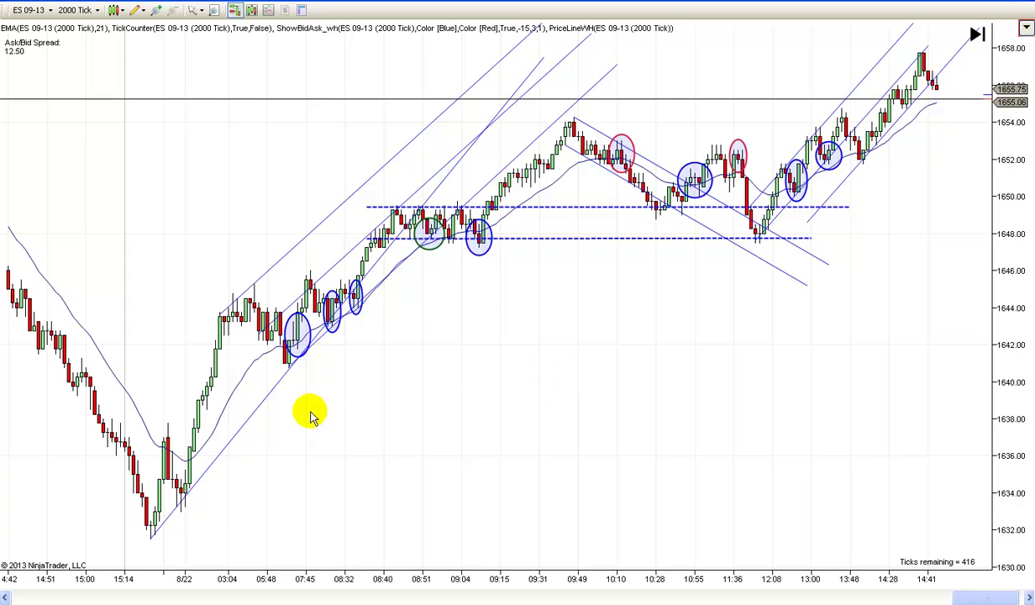
Flatten the line from the 1632 low by moving its upper end to about 1656.5, beyond 10:28
click(249, 412)
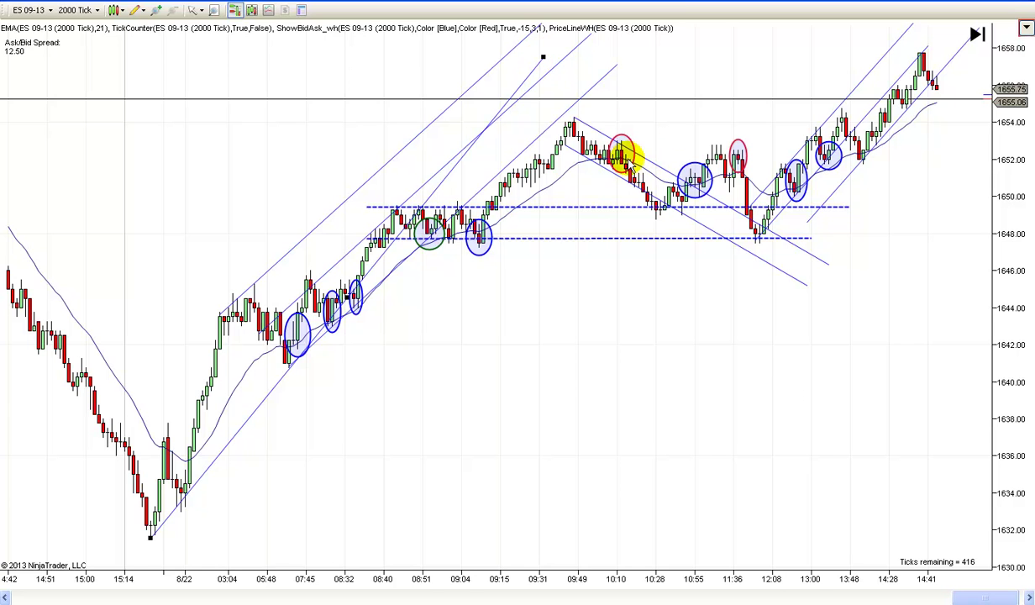
drag(545, 57, 675, 78)
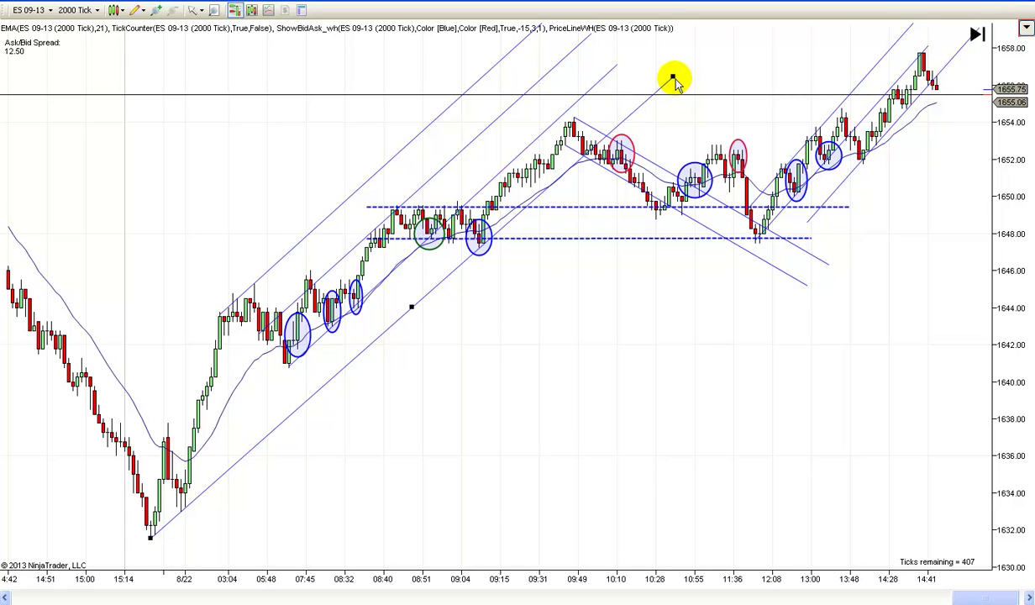
drag(675, 78, 675, 78)
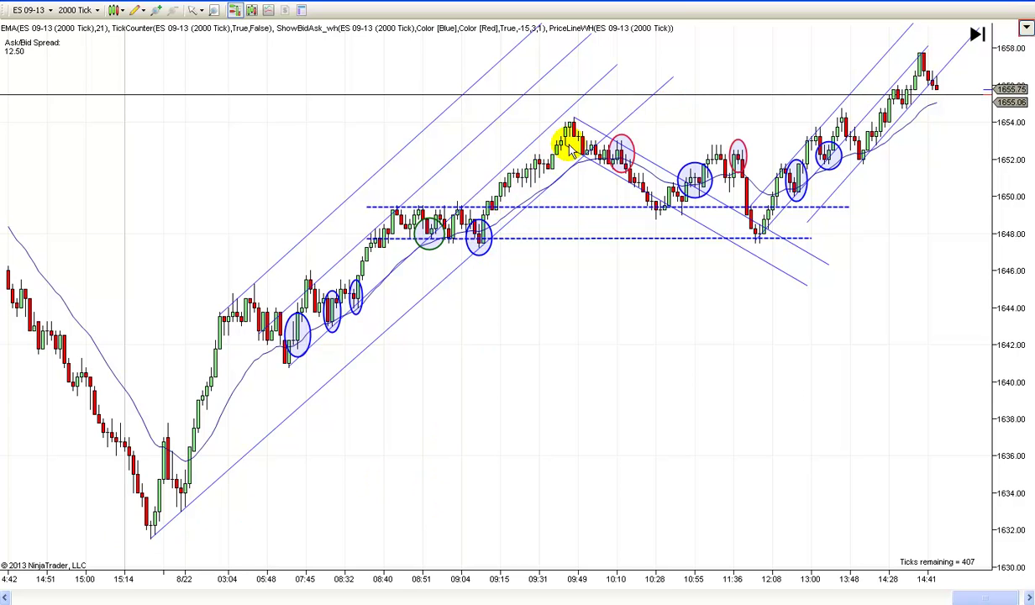
Try the long trendline higher against the first rally, then reseat it on the swing low near 1632
drag(258, 450, 251, 366)
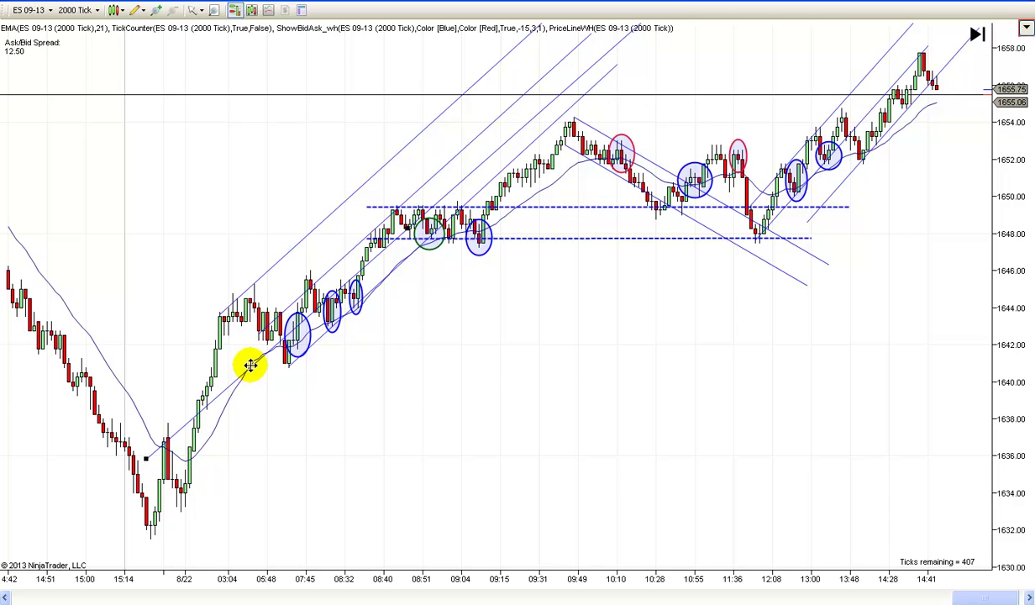
drag(251, 364, 255, 446)
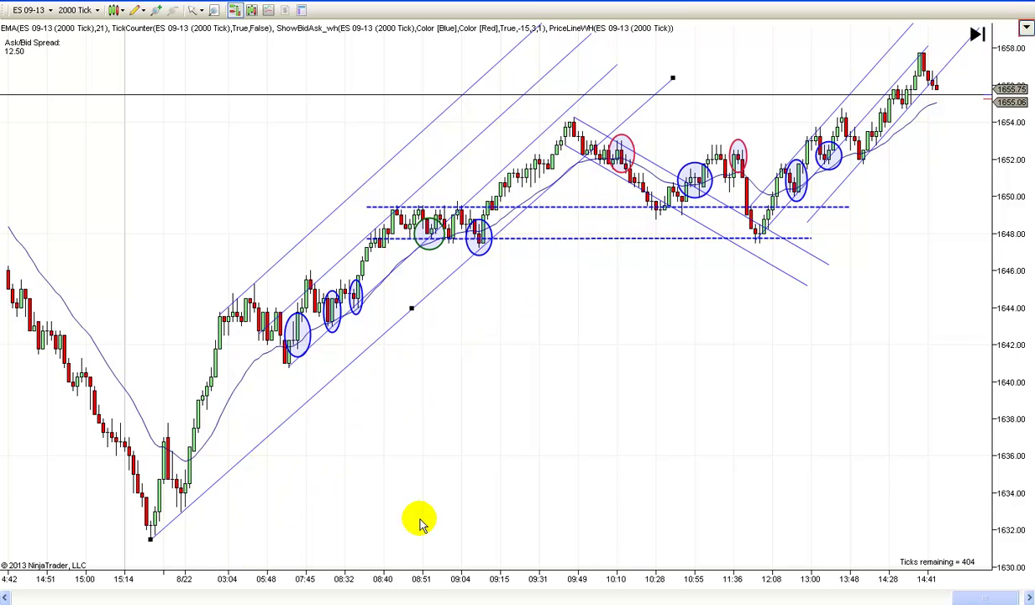
drag(272, 433, 272, 431)
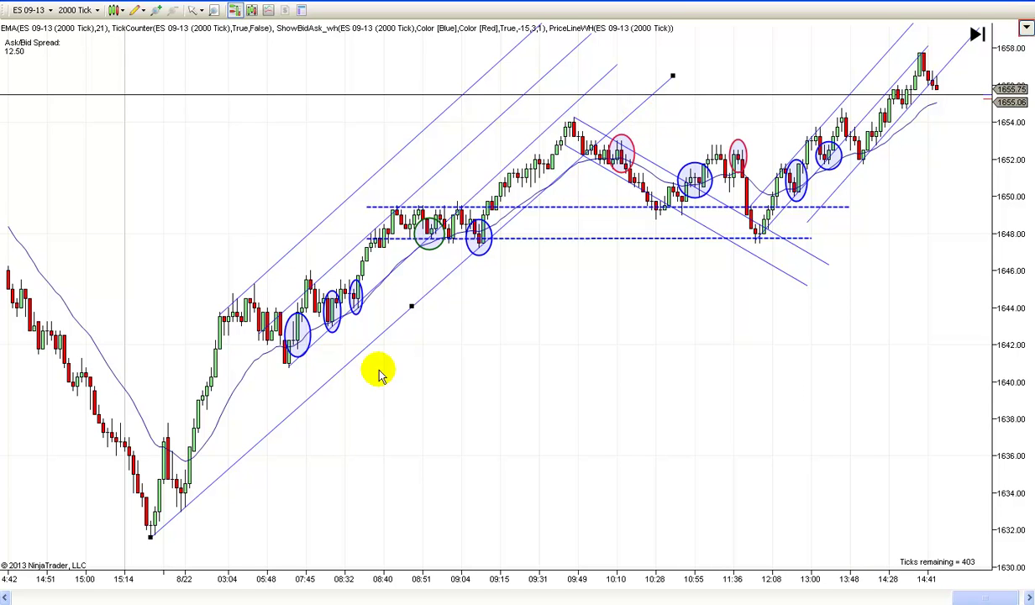
drag(242, 460, 239, 458)
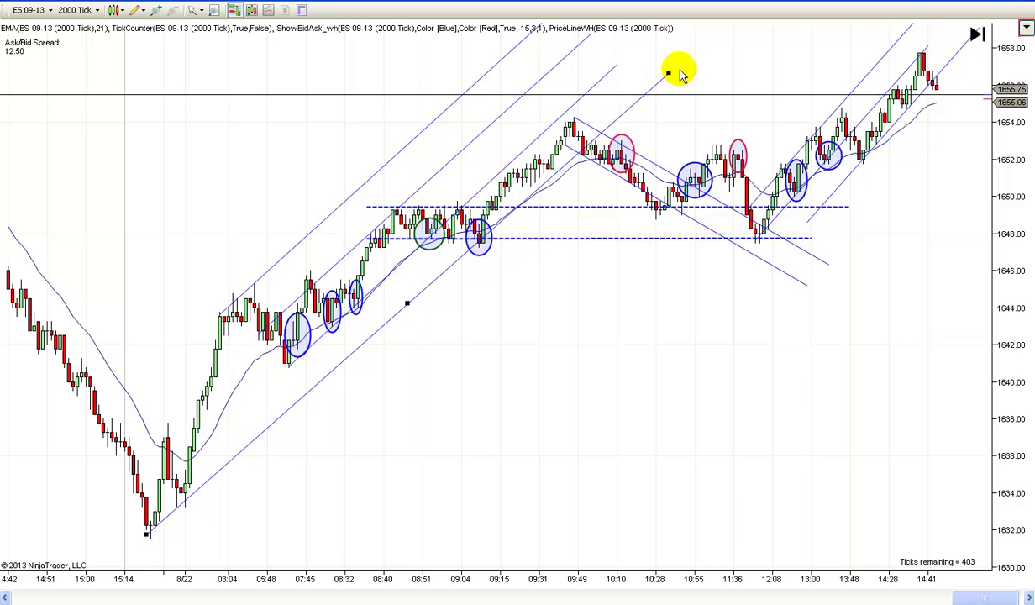
drag(242, 445, 246, 450)
click(432, 448)
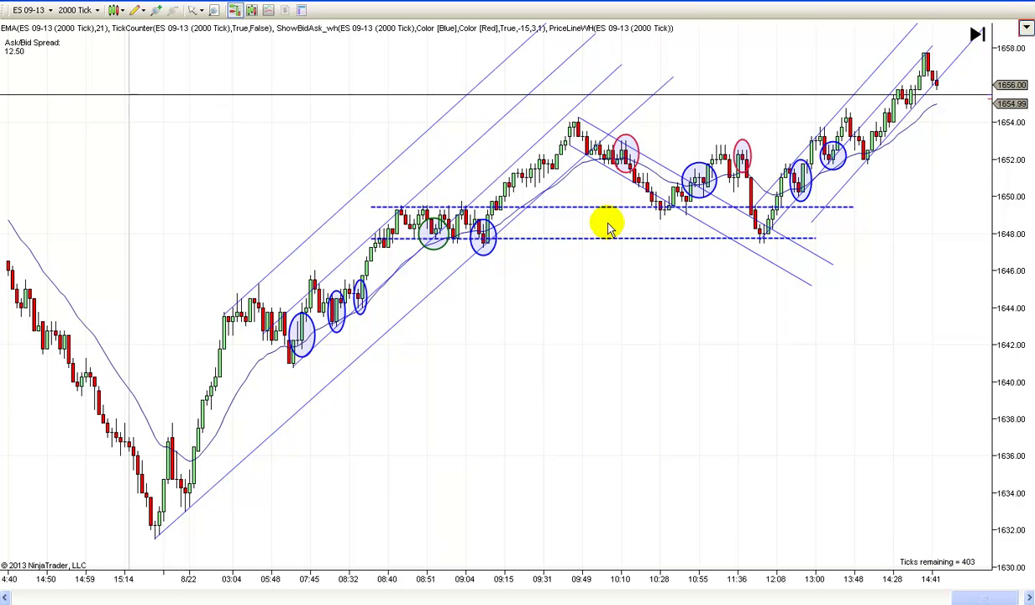
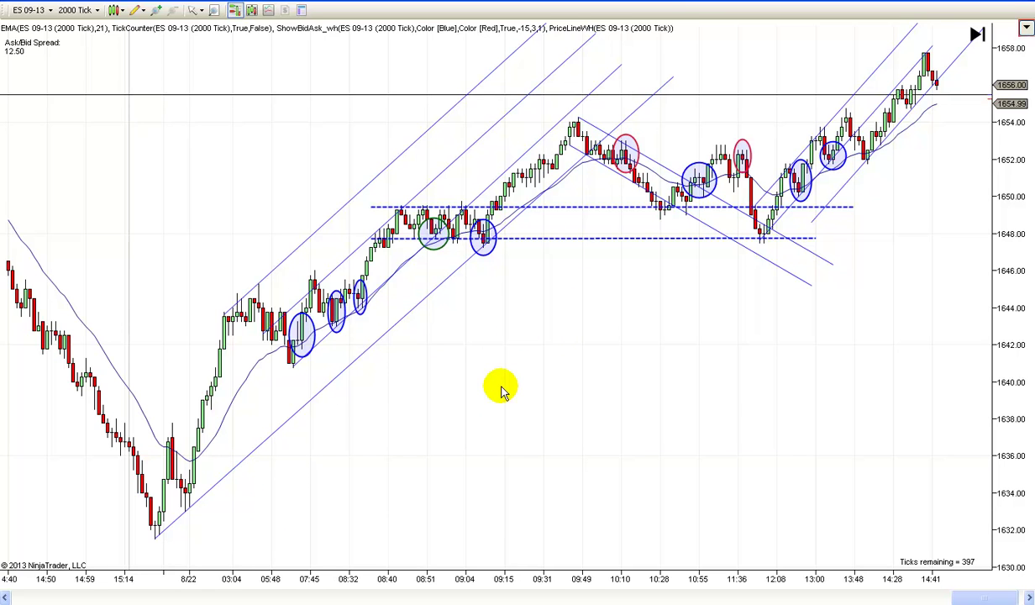
Delete the long trendline that starts at the swing low near 1632
mouse_move(195, 499)
mouse_down()
mouse_move(296, 389)
mouse_move(315, 343)
mouse_move(316, 473)
mouse_move(240, 501)
mouse_move(200, 501)
mouse_up()
key(Delete)
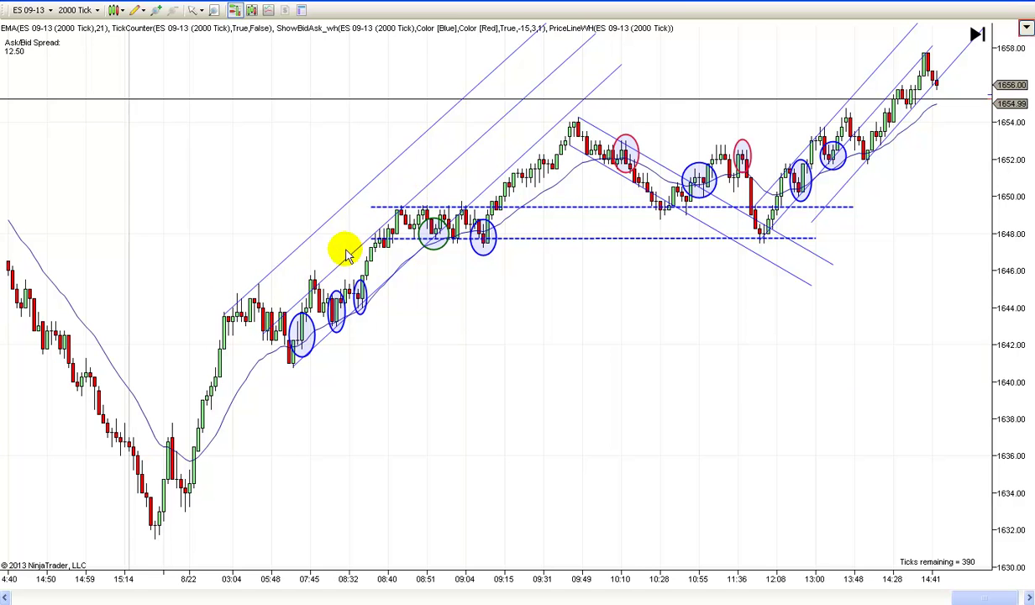
Set the dash style of the morning rising channel's middle line to Dot
double_click(429, 171)
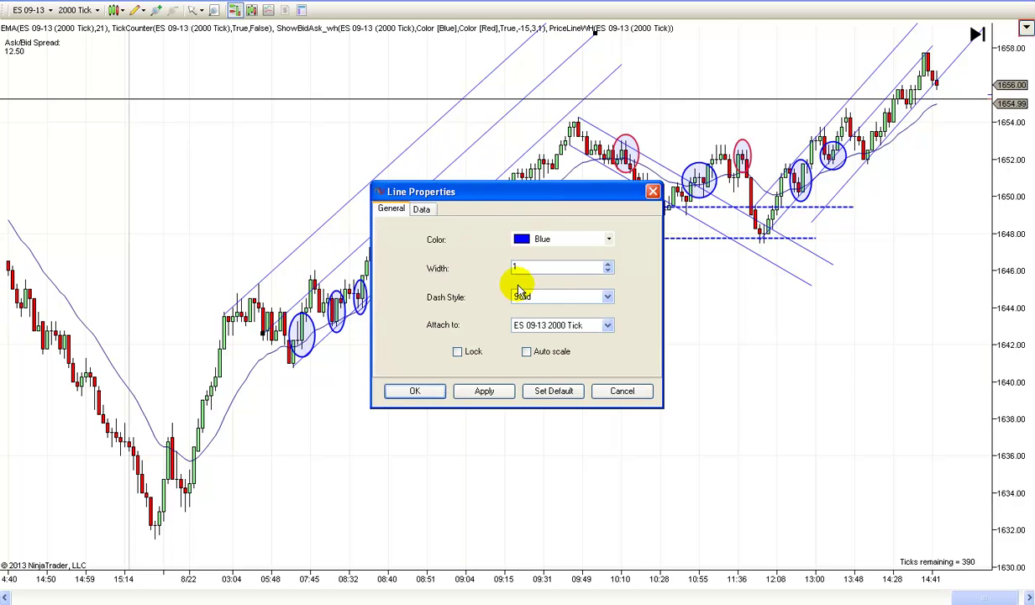
click(607, 296)
click(606, 326)
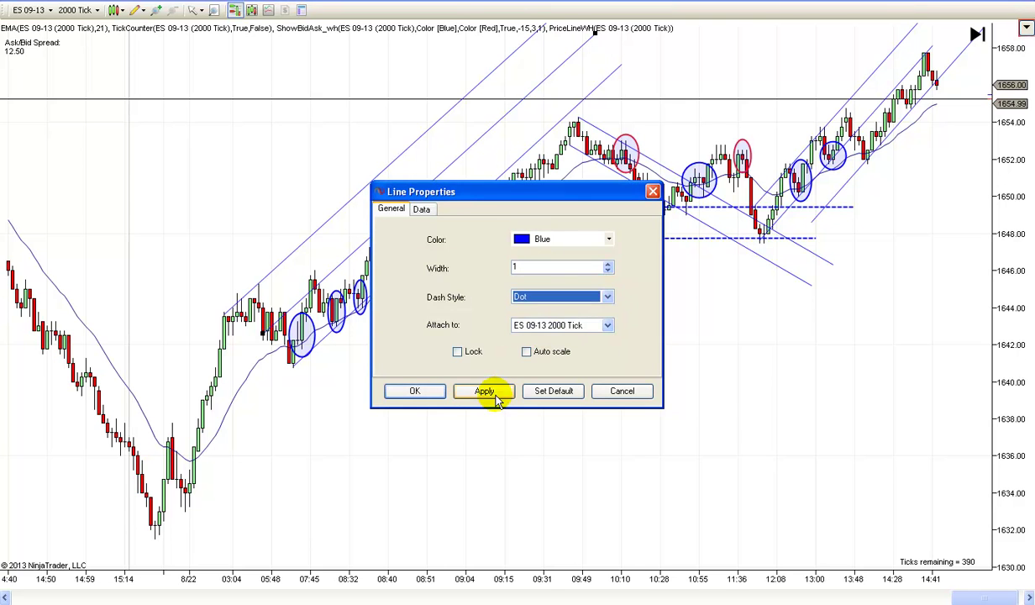
click(411, 389)
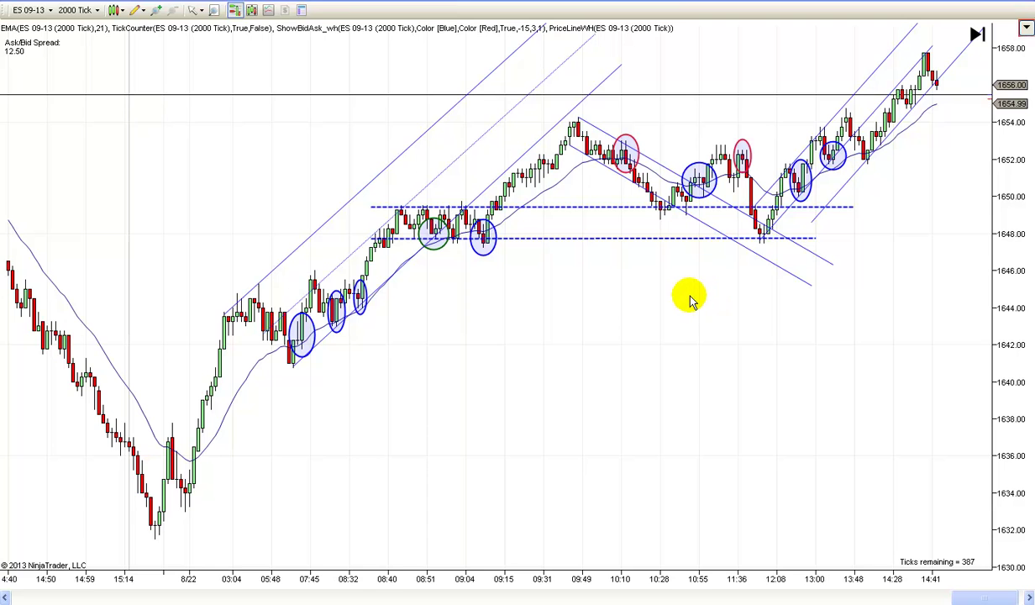
Nudge the lowest line of the afternoon rising channel closer to the pullback low just after 13:48
drag(684, 302, 614, 311)
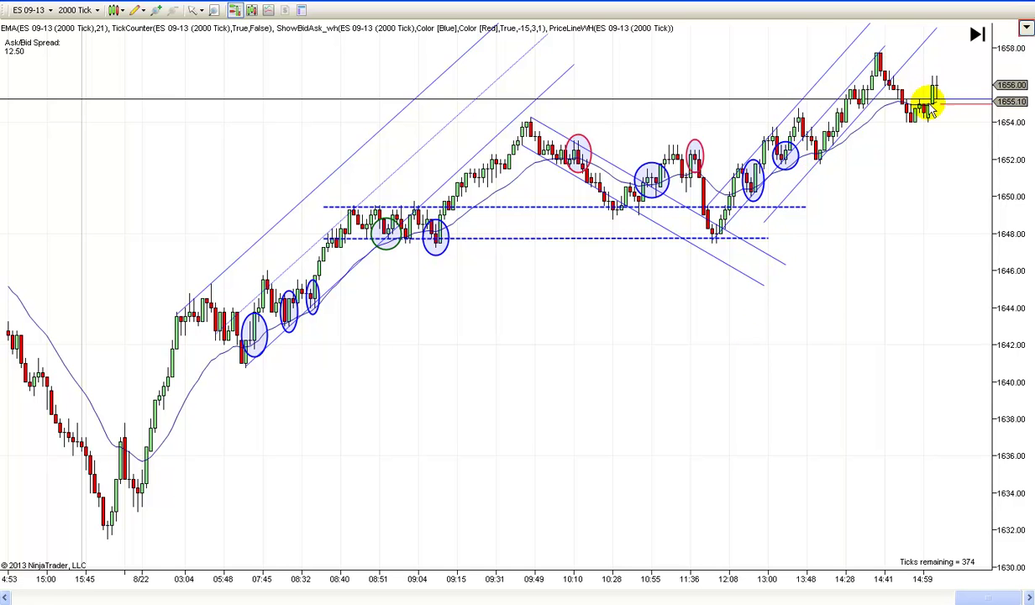
drag(925, 203, 832, 287)
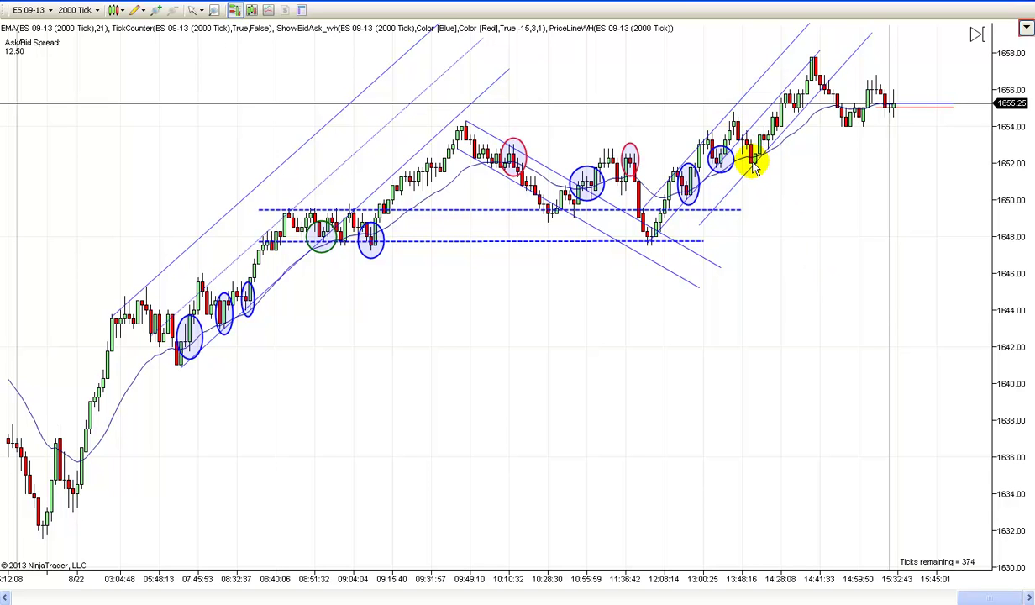
mouse_move(728, 195)
mouse_down()
mouse_move(724, 185)
mouse_move(687, 189)
mouse_move(687, 200)
mouse_move(736, 184)
mouse_up()
click(752, 200)
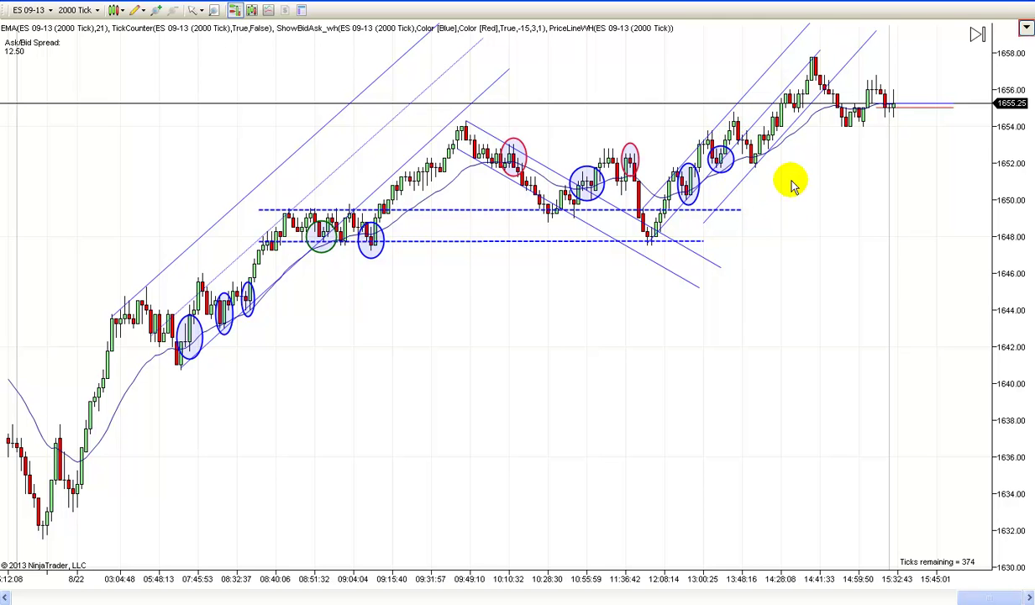
scroll(778, 286, up, 1)
scroll(777, 286, up, 2)
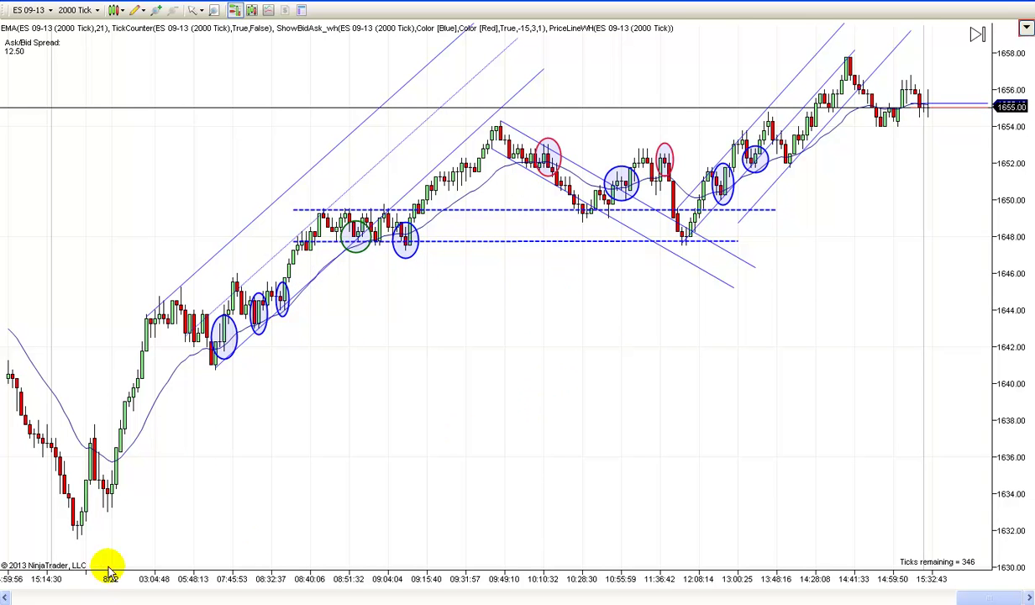
drag(496, 460, 550, 462)
scroll(643, 454, down, 2)
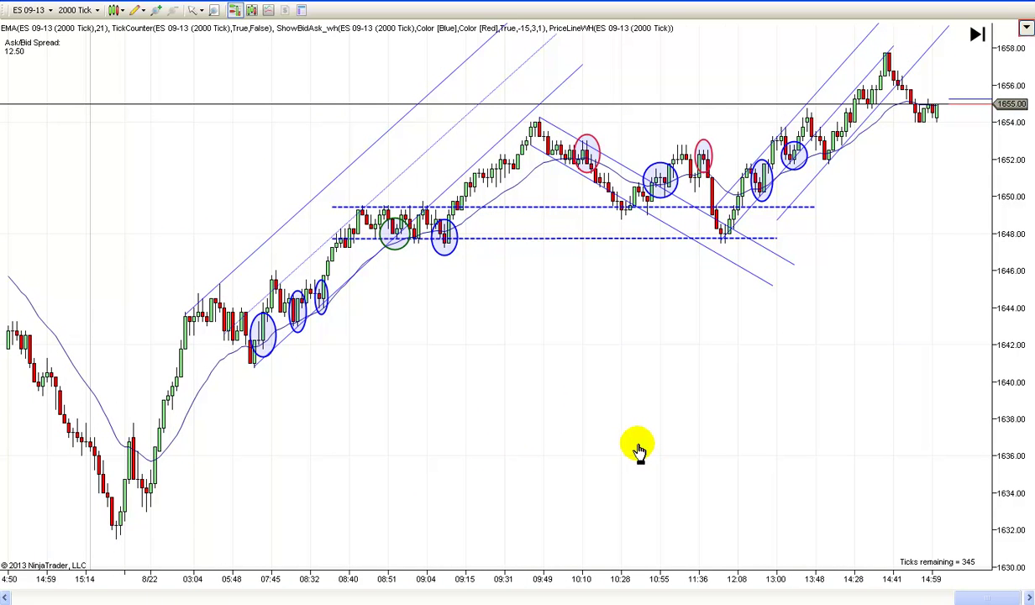
drag(639, 448, 629, 448)
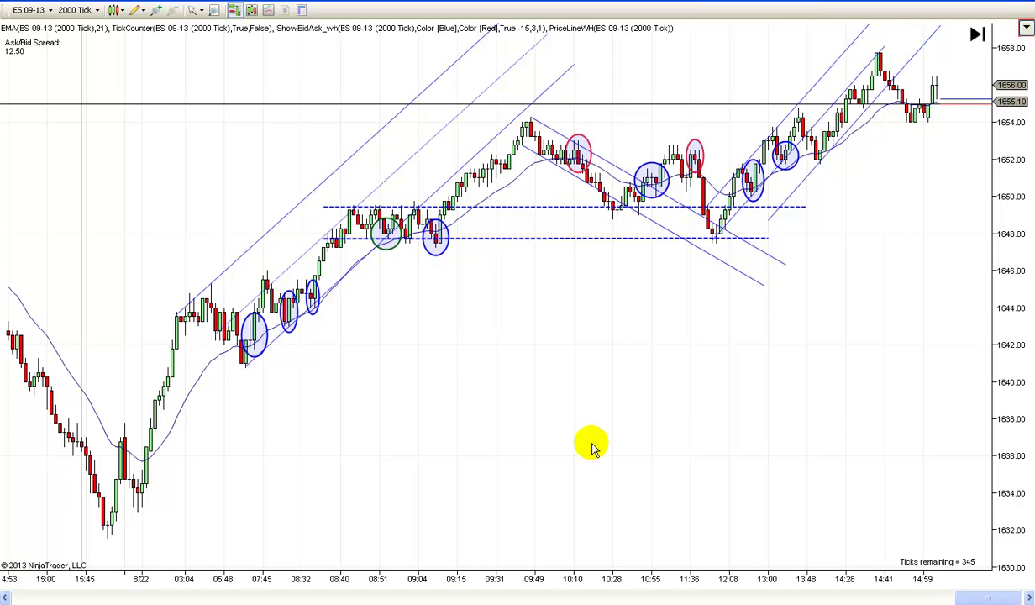
Draw a horizontal line at about 1641.8 under the early-morning consolidation, from the rally near 02:36 to just past 08:32
drag(591, 450, 586, 451)
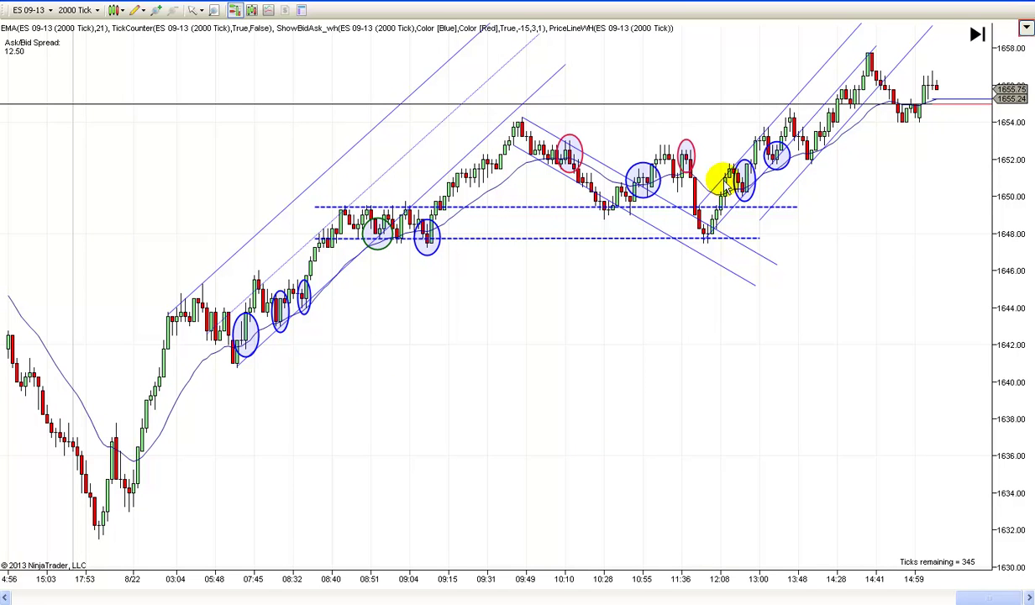
click(793, 175)
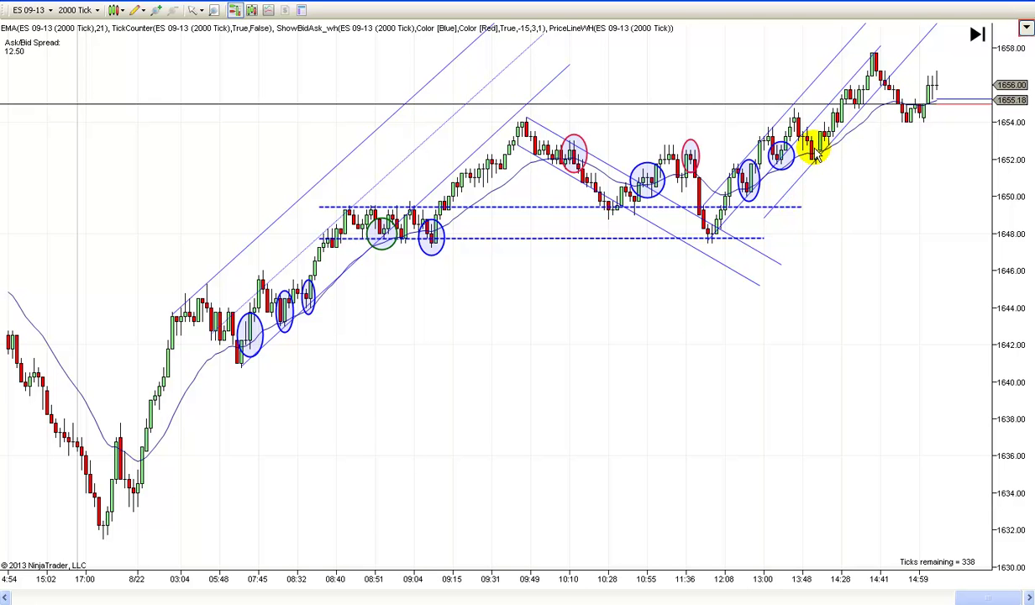
drag(617, 423, 728, 422)
scroll(727, 421, up, 4)
drag(430, 489, 633, 505)
drag(505, 471, 684, 462)
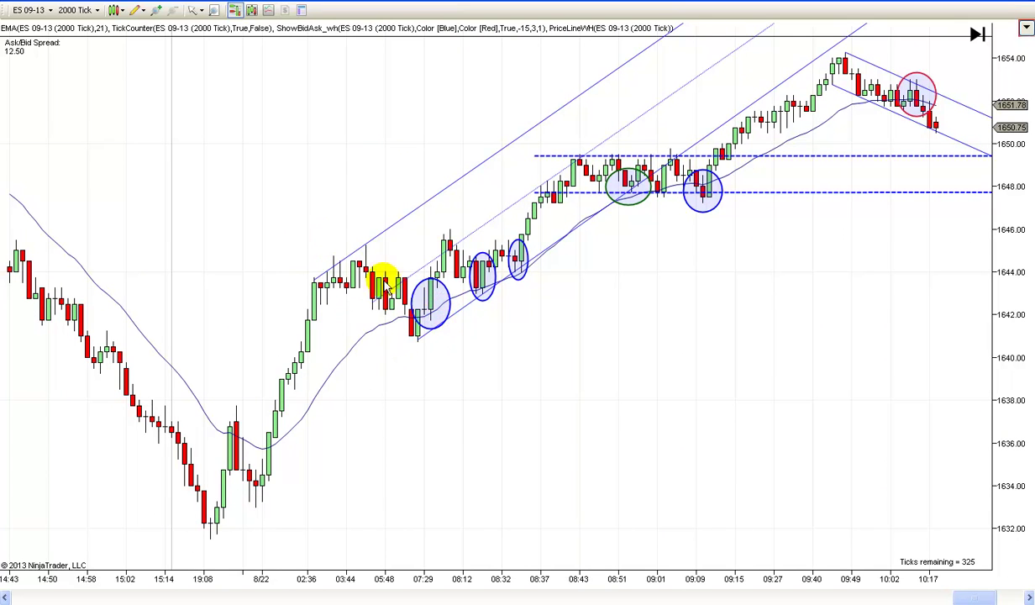
click(135, 10)
click(139, 81)
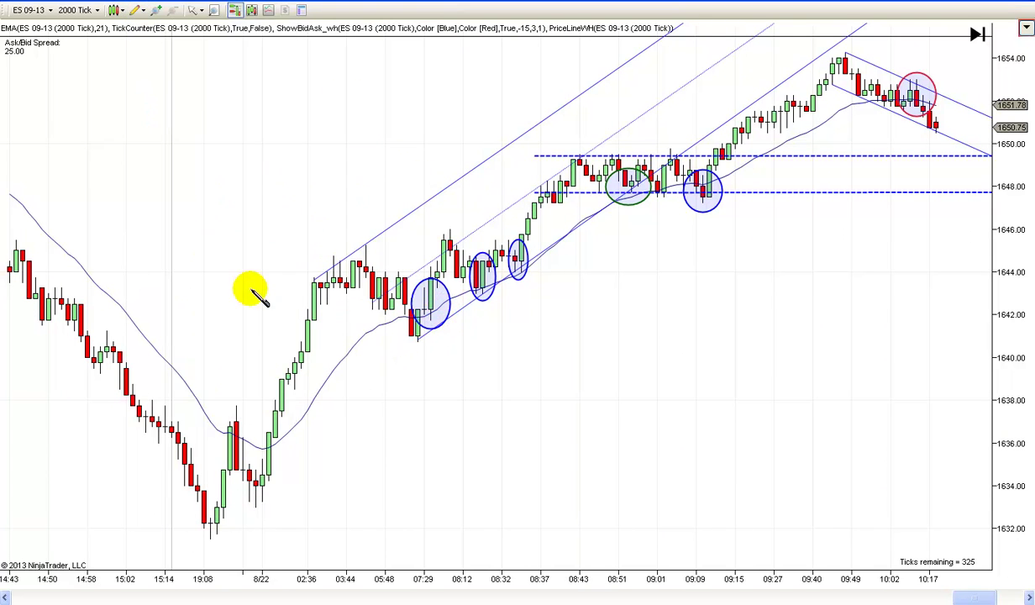
click(300, 319)
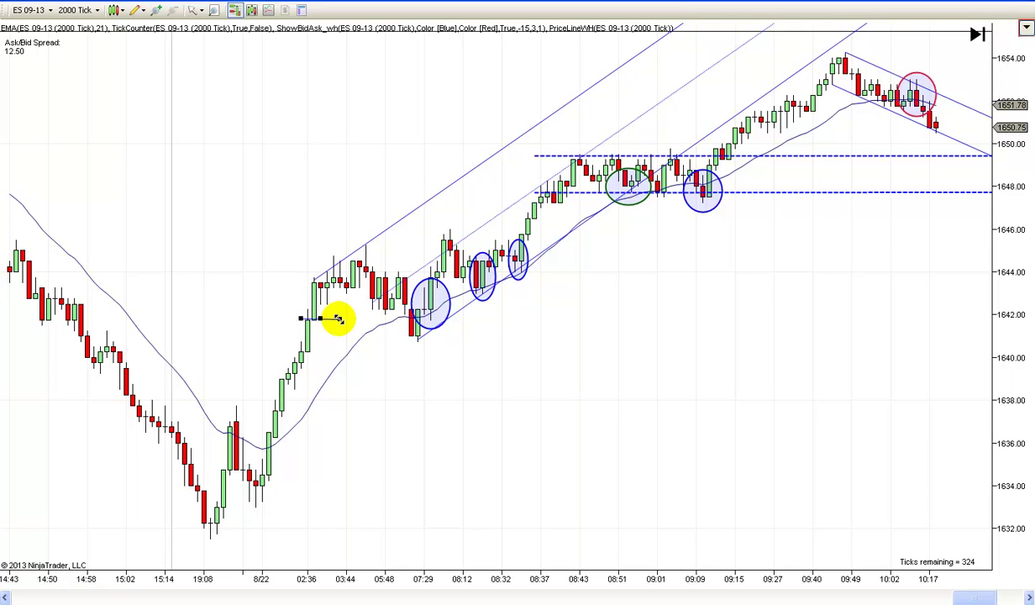
click(512, 320)
drag(511, 319, 521, 319)
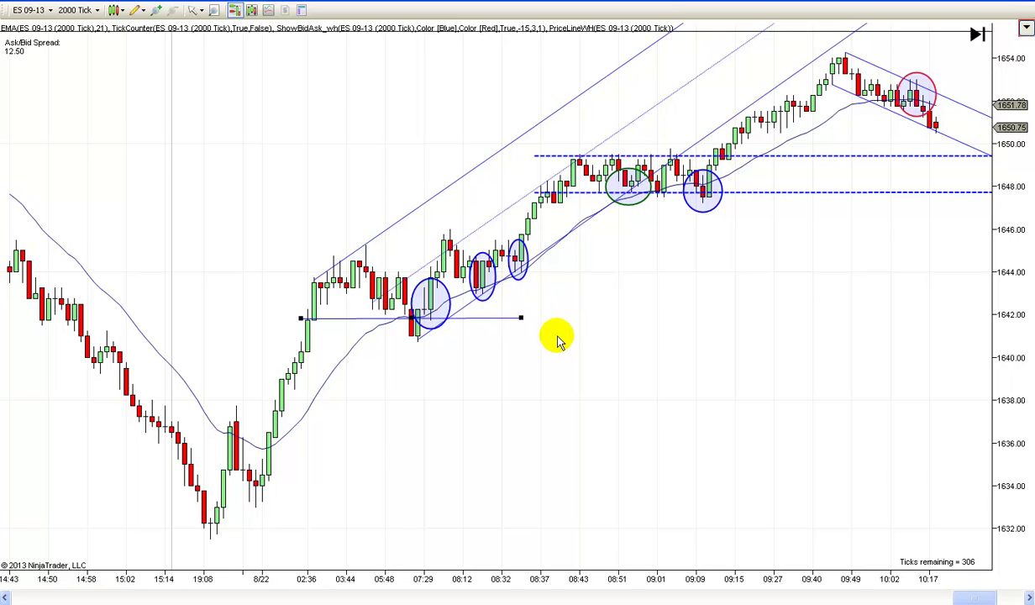
Make the new horizontal line thicker and dashed, and raise it to about 1642.4 along the consolidation lows
double_click(519, 317)
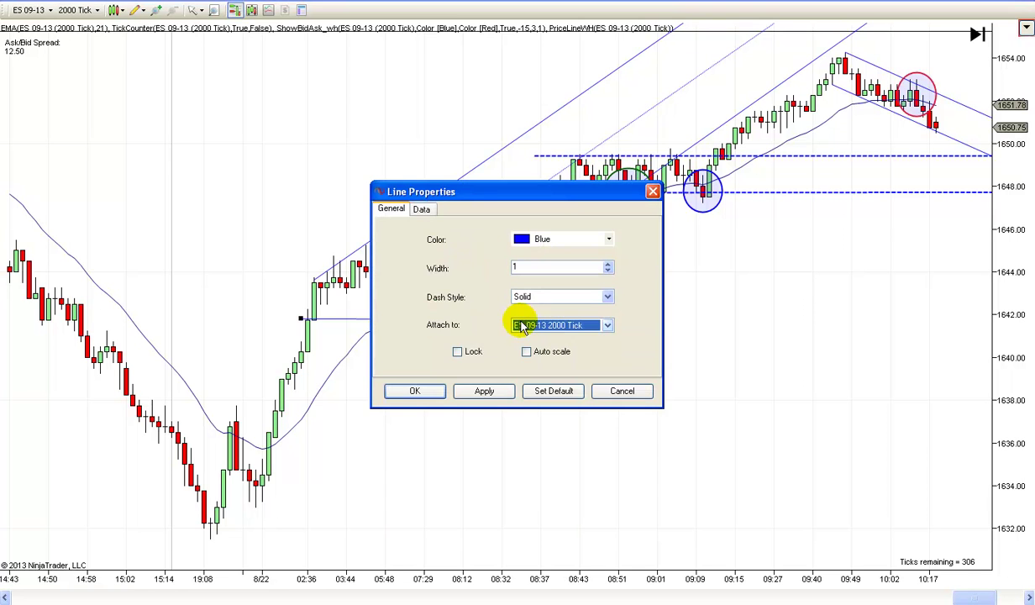
click(607, 263)
click(607, 297)
click(520, 318)
click(415, 391)
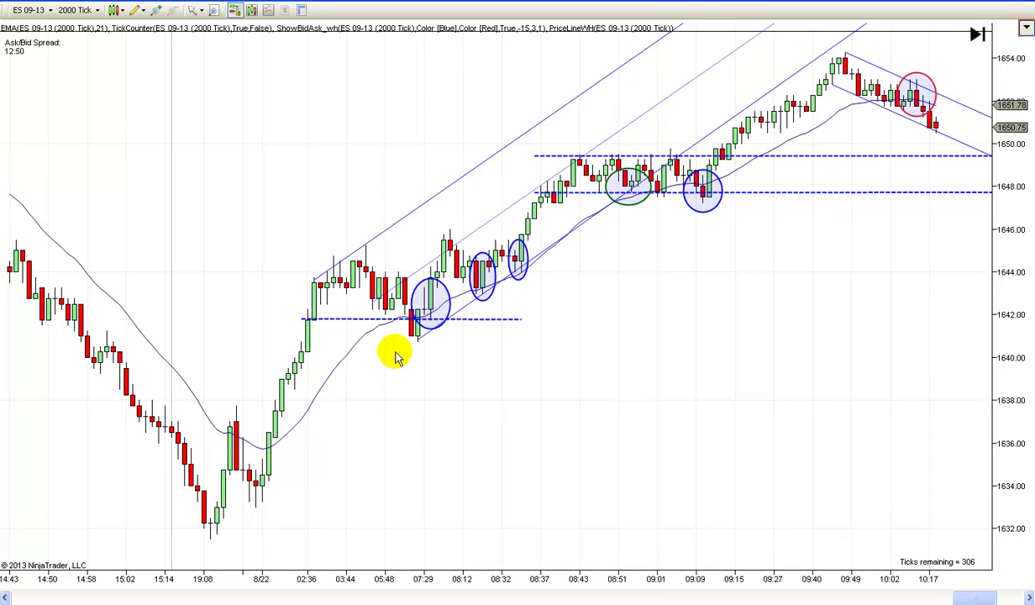
drag(374, 325, 374, 311)
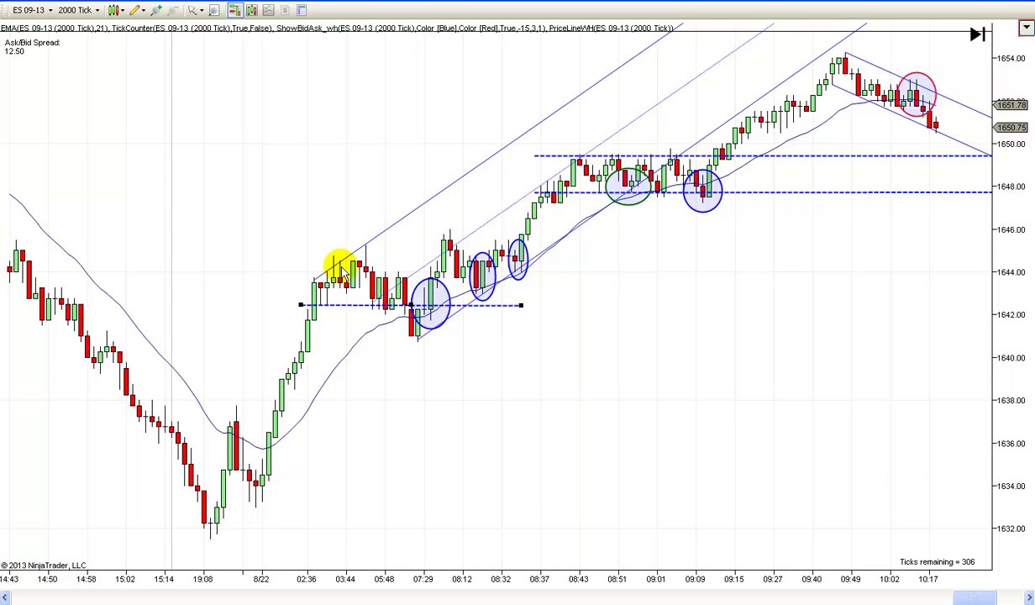
Duplicate the dashed line and place the copy at about 1644.4 along the highs of the early-morning consolidation
right_click(416, 306)
key(Escape)
click(509, 342)
right_click(514, 339)
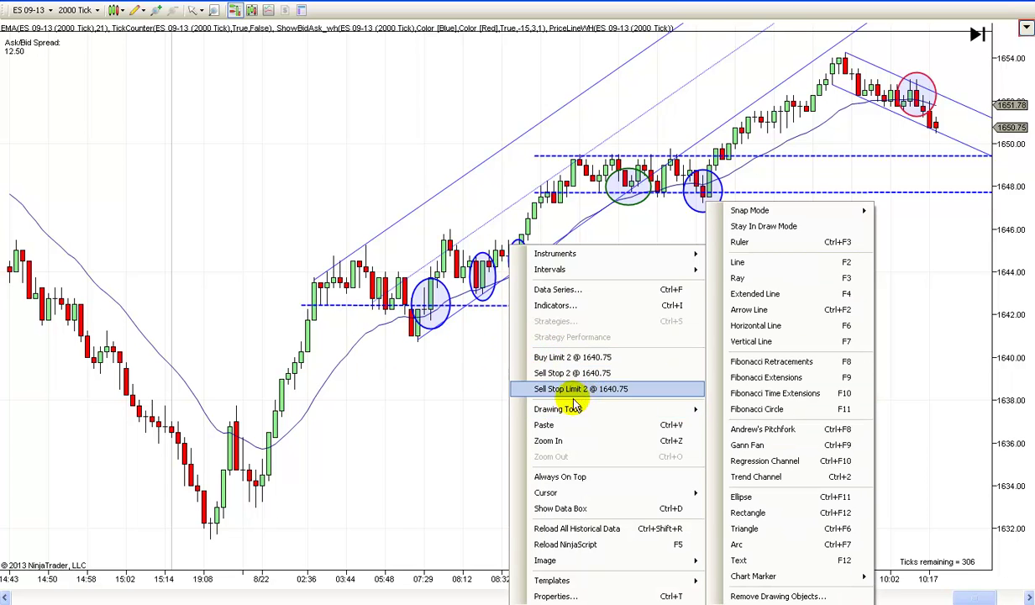
click(546, 426)
drag(352, 305, 355, 263)
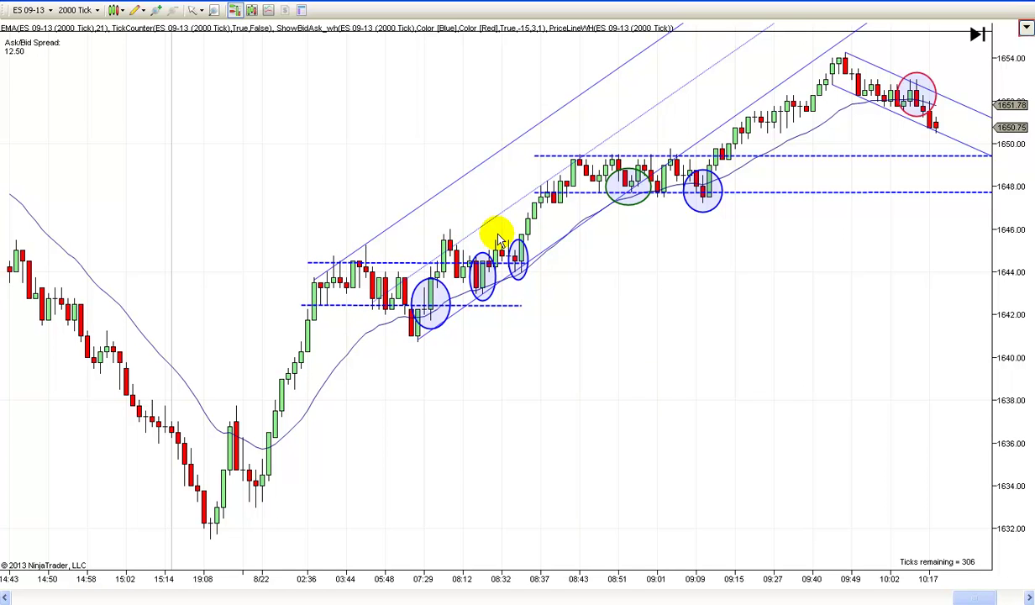
Examine the early-morning dashed range and the circled pullbacks along the rising channel between about 02:36 and 09:15
scroll(580, 392, up, 2)
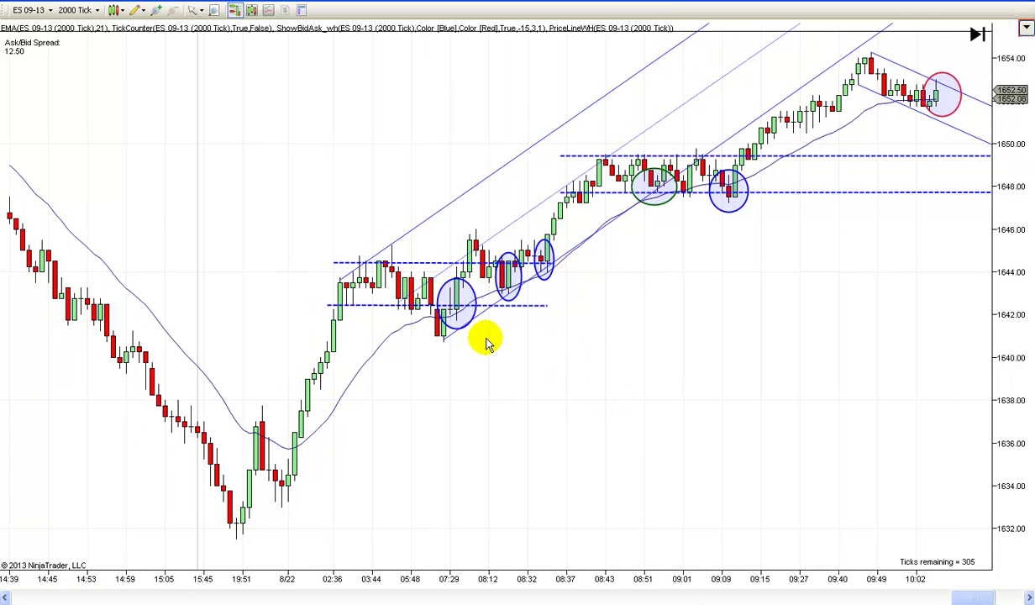
drag(487, 341, 589, 353)
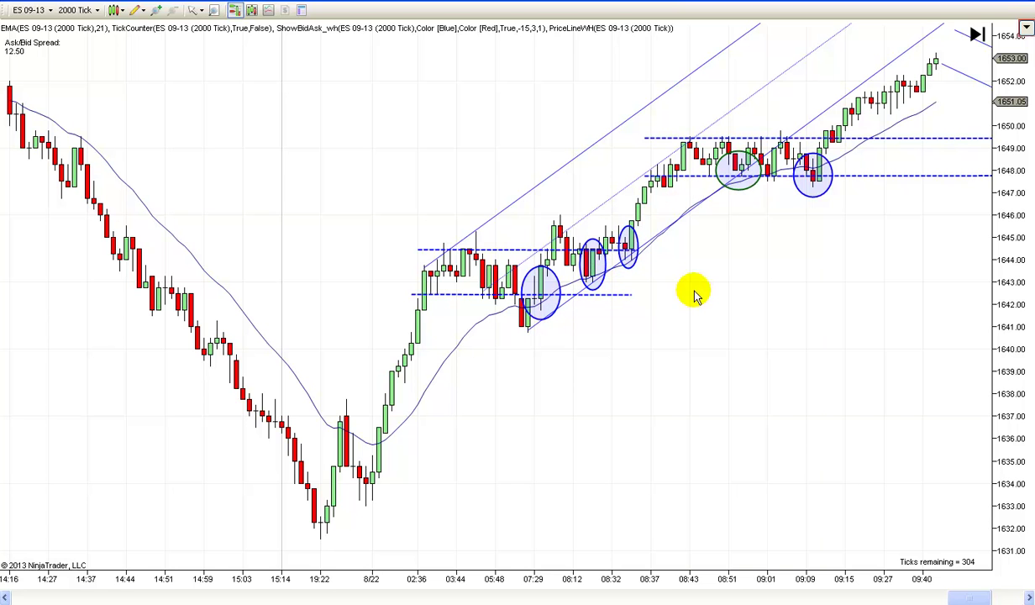
drag(636, 353, 543, 380)
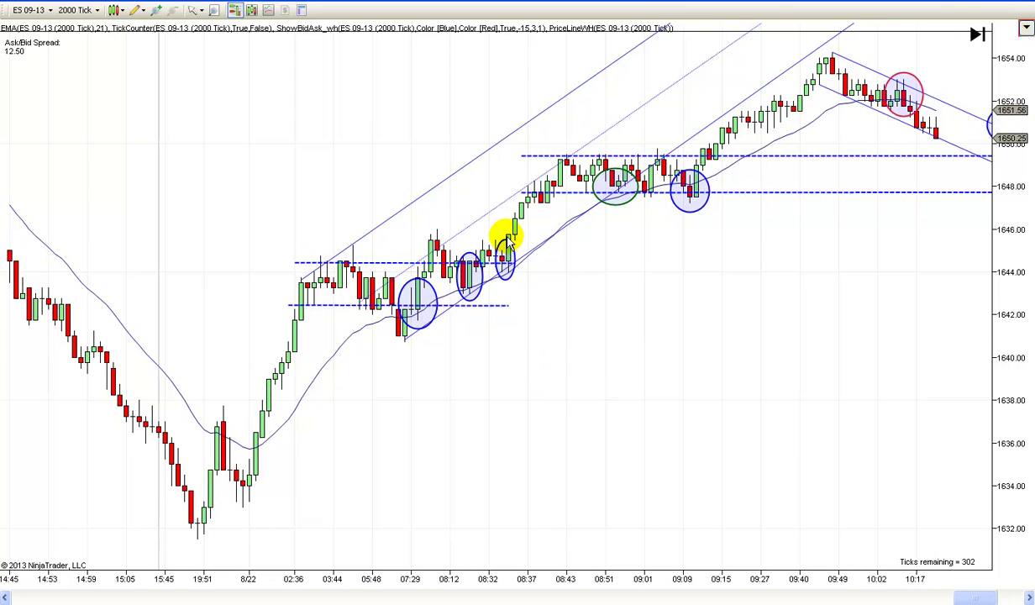
drag(572, 376, 626, 381)
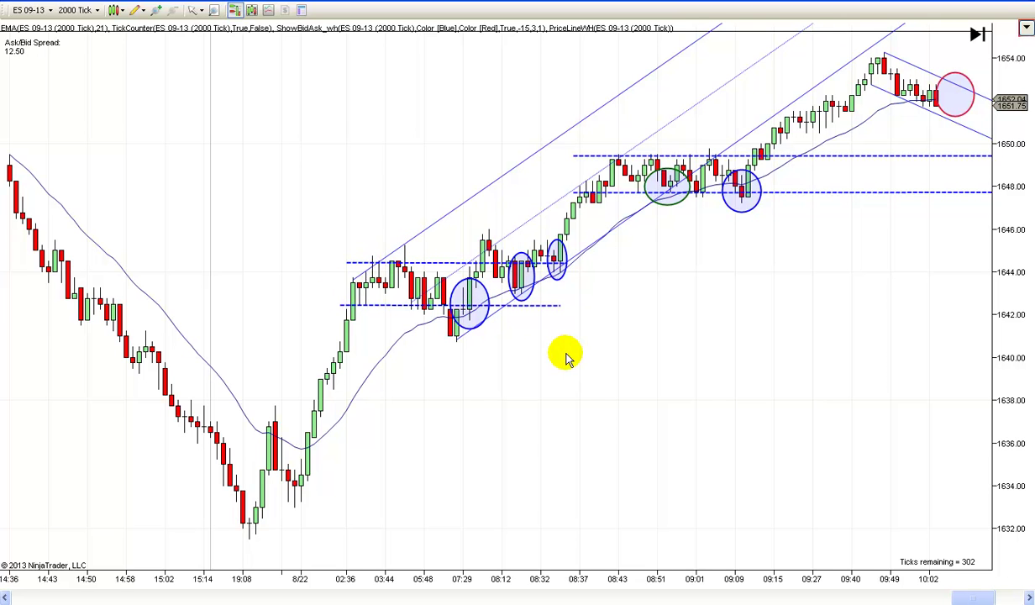
drag(564, 354, 547, 369)
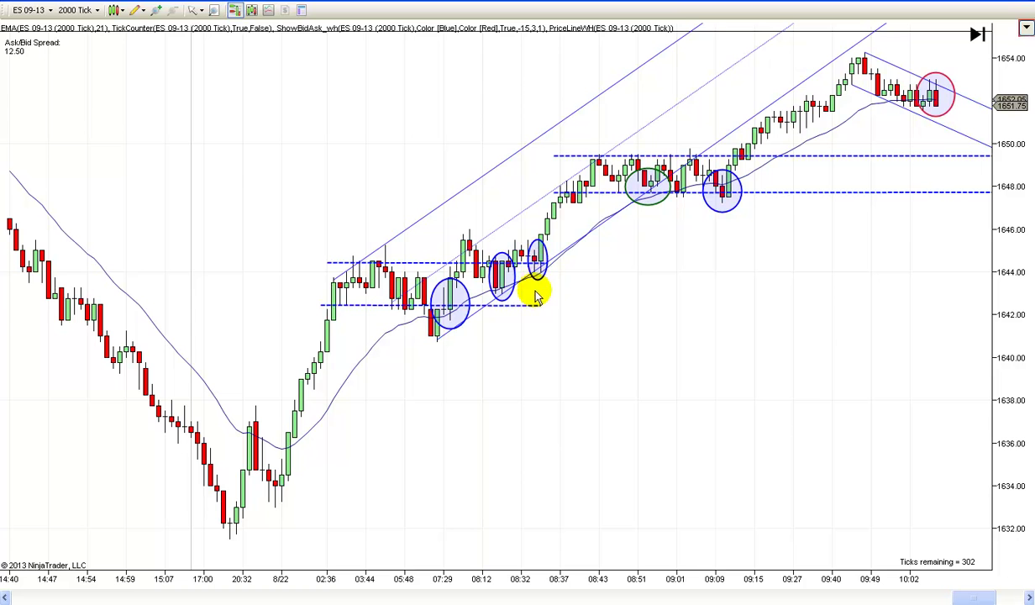
drag(589, 359, 607, 381)
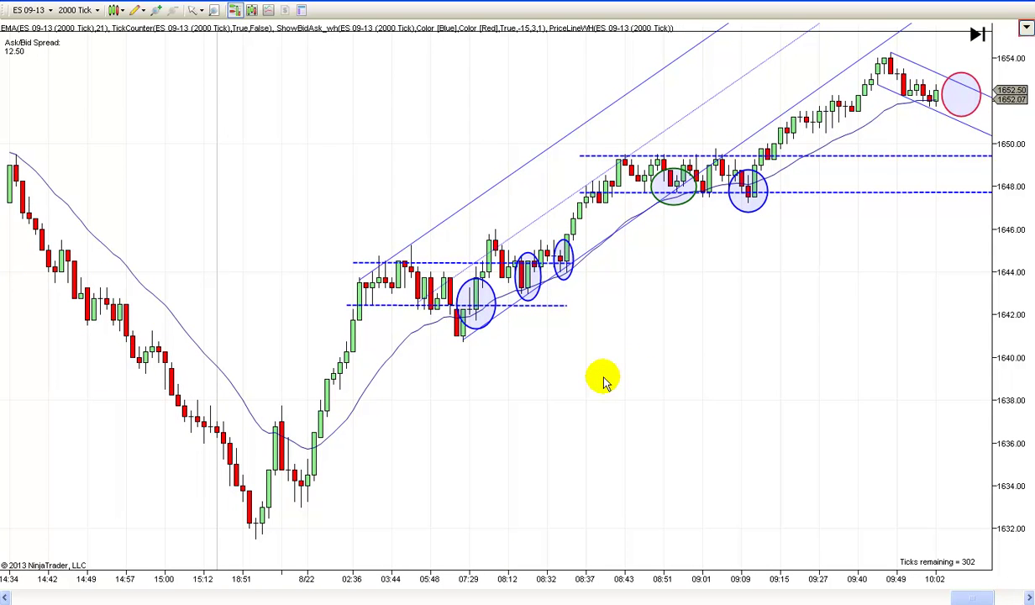
key(Down)
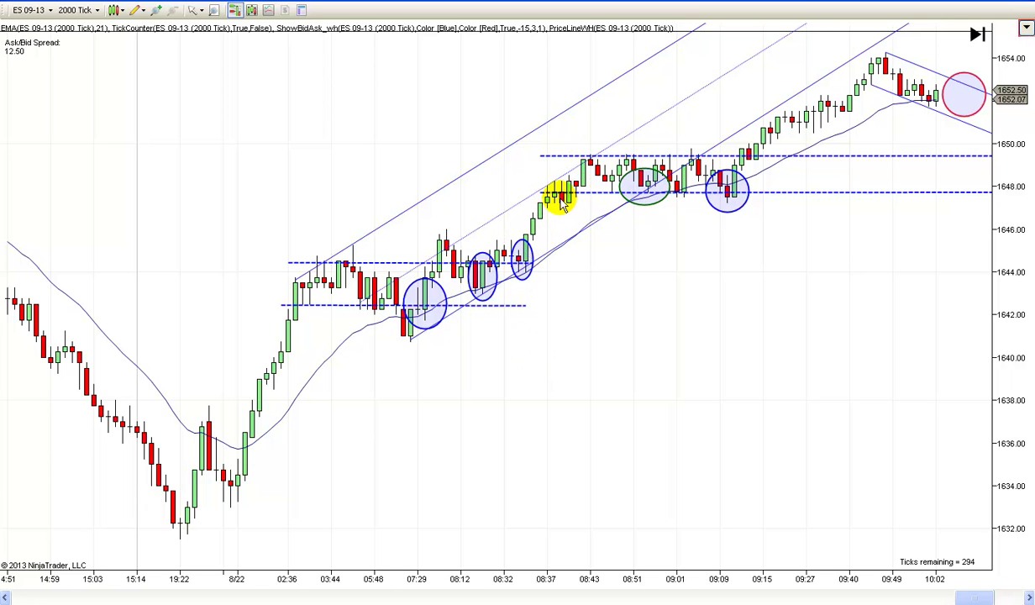
scroll(728, 233, down, 5)
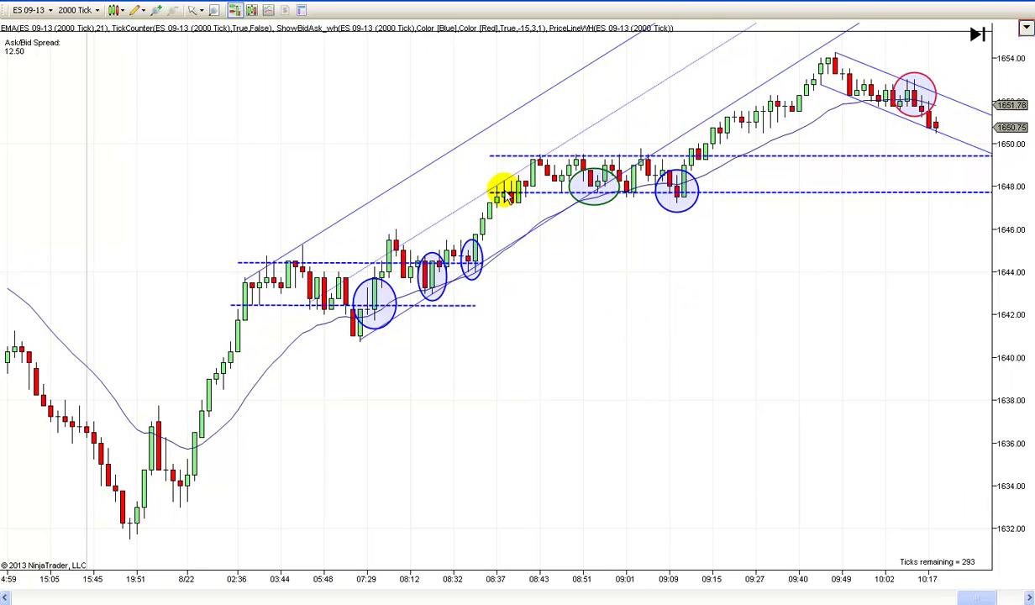
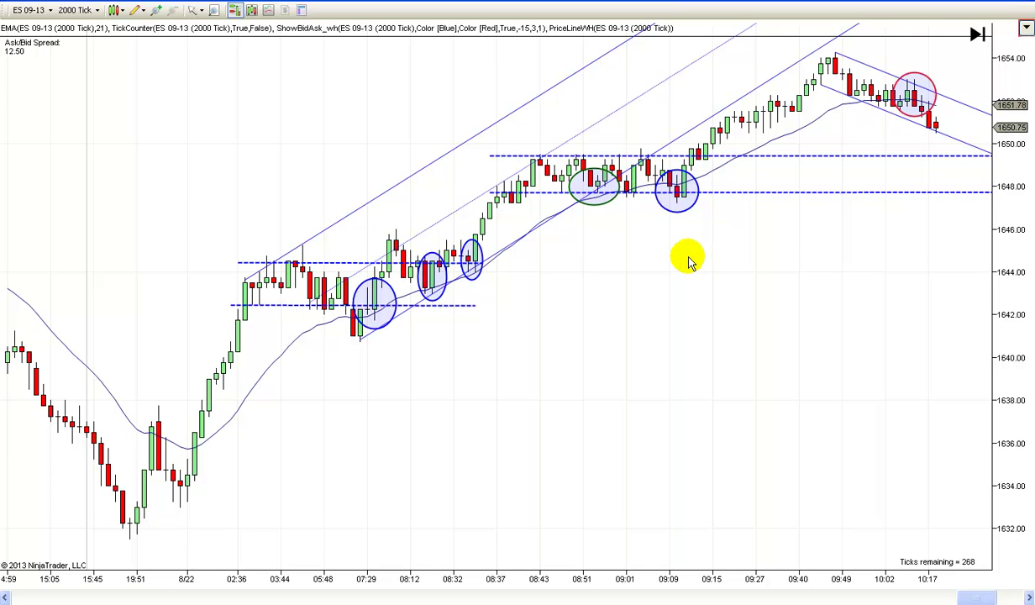
Examine the 1648 to 1649.5 dashed range, the 09:49 high, the falling channel and the circled setups into the afternoon
scroll(688, 267, down, 1)
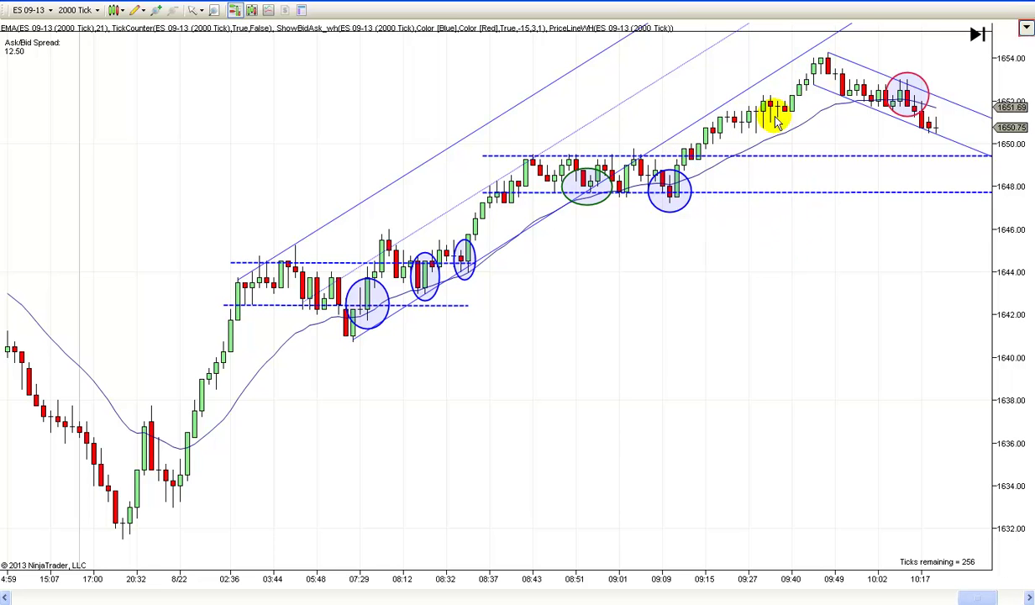
drag(820, 289, 671, 320)
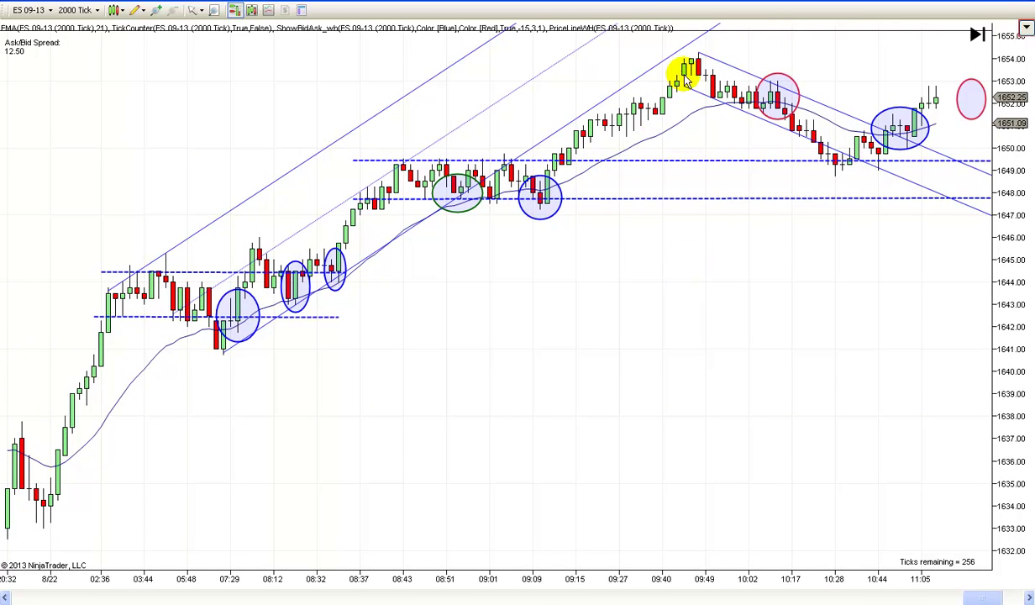
drag(697, 260, 692, 290)
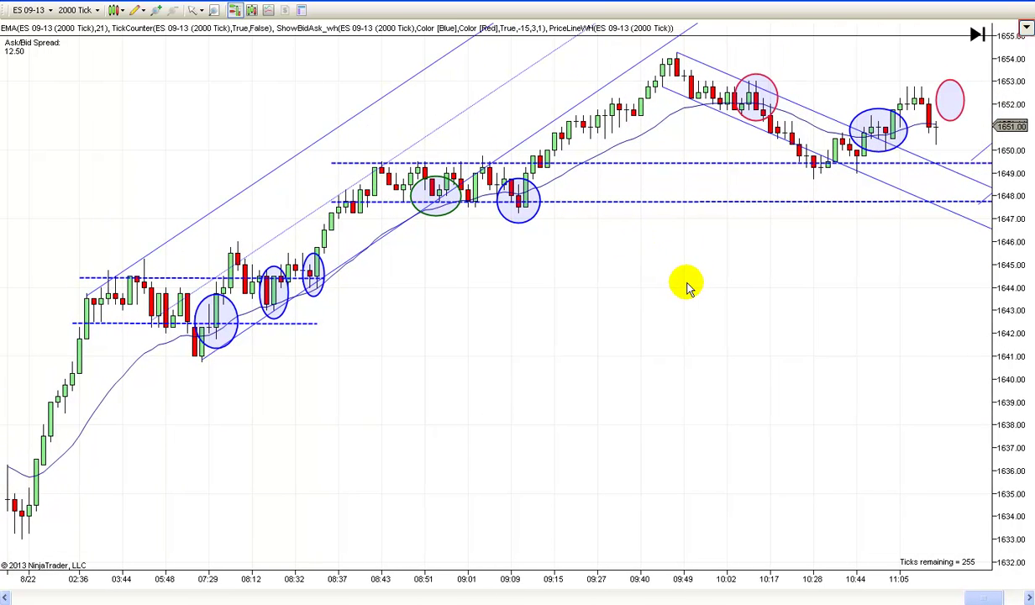
drag(767, 277, 740, 294)
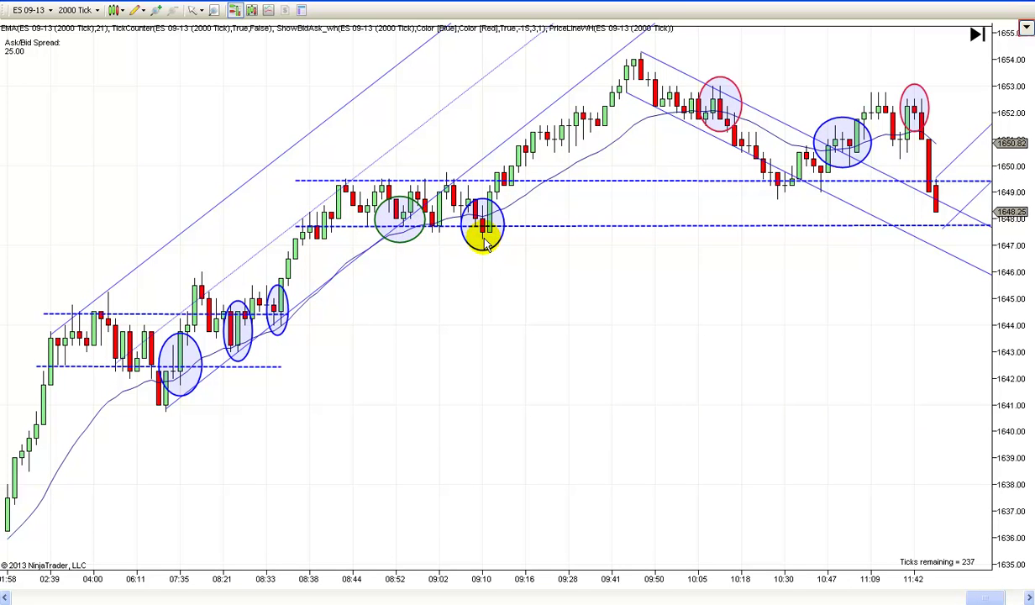
scroll(578, 302, right, 2)
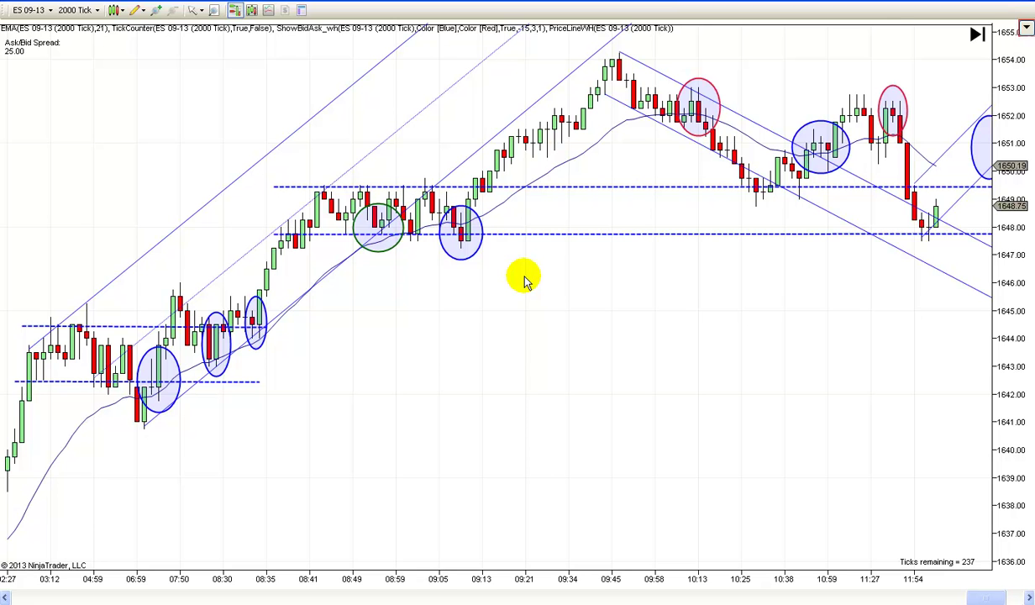
scroll(513, 277, right, 1)
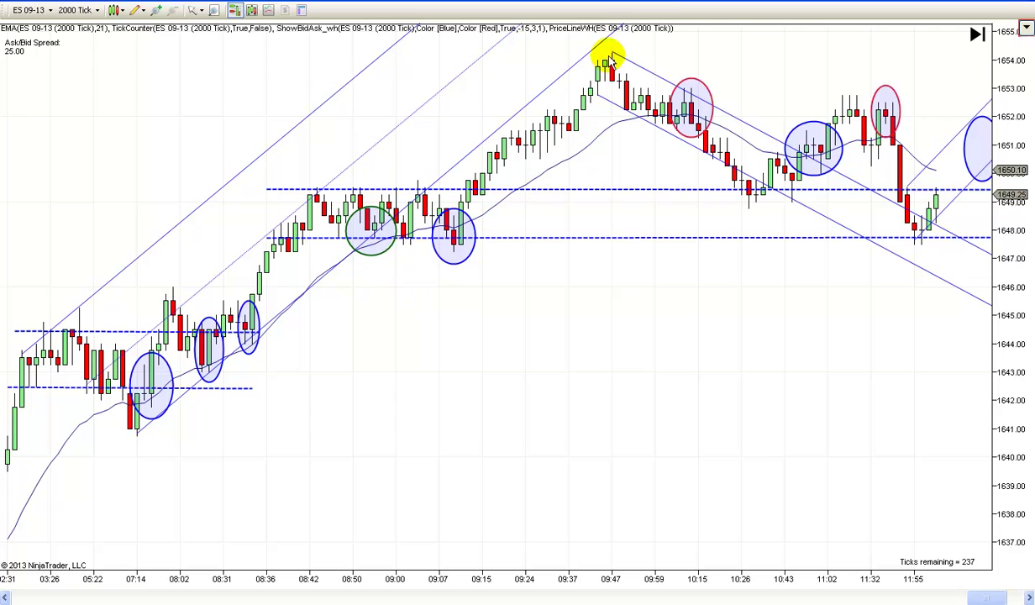
scroll(594, 303, down, 3)
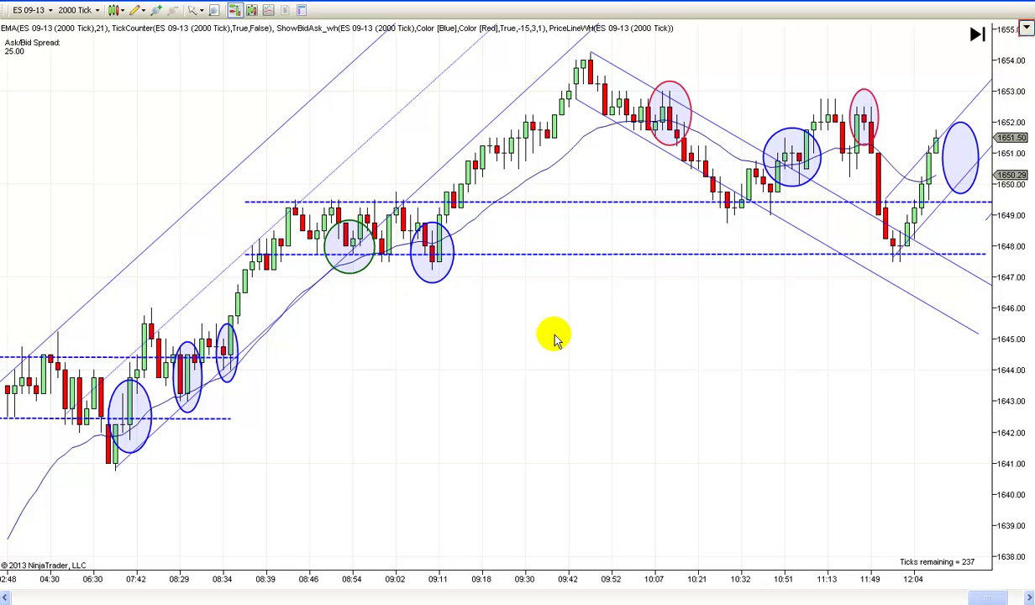
scroll(554, 336, up, 3)
scroll(521, 303, down, 5)
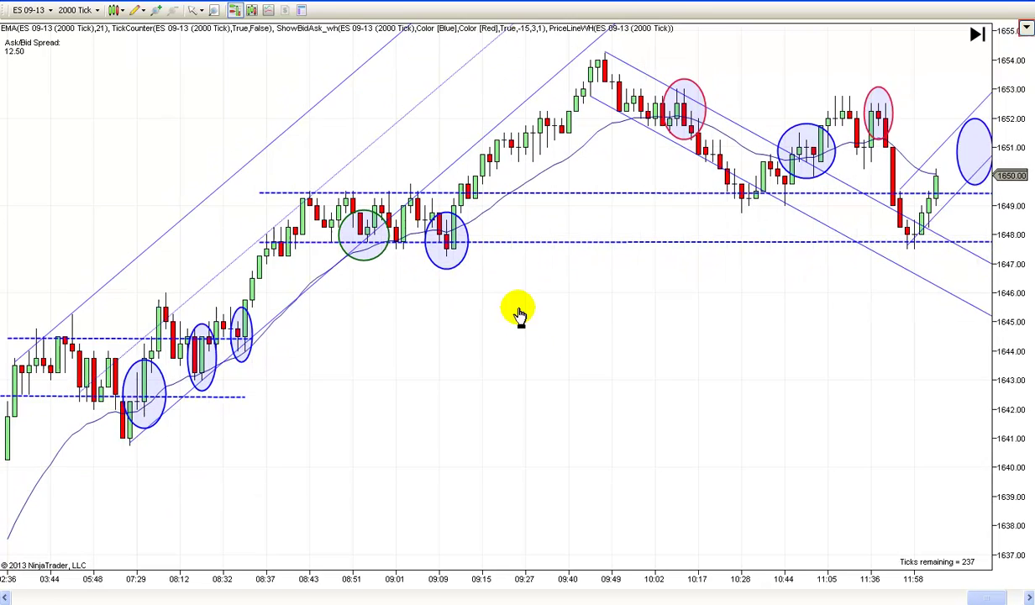
scroll(435, 323, down, 1)
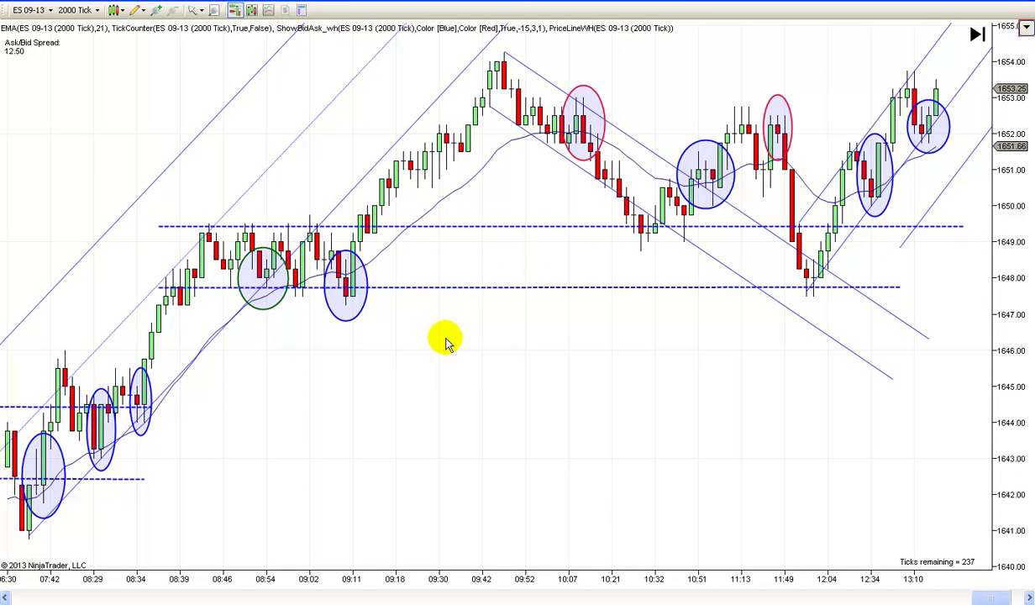
scroll(450, 343, up, 1)
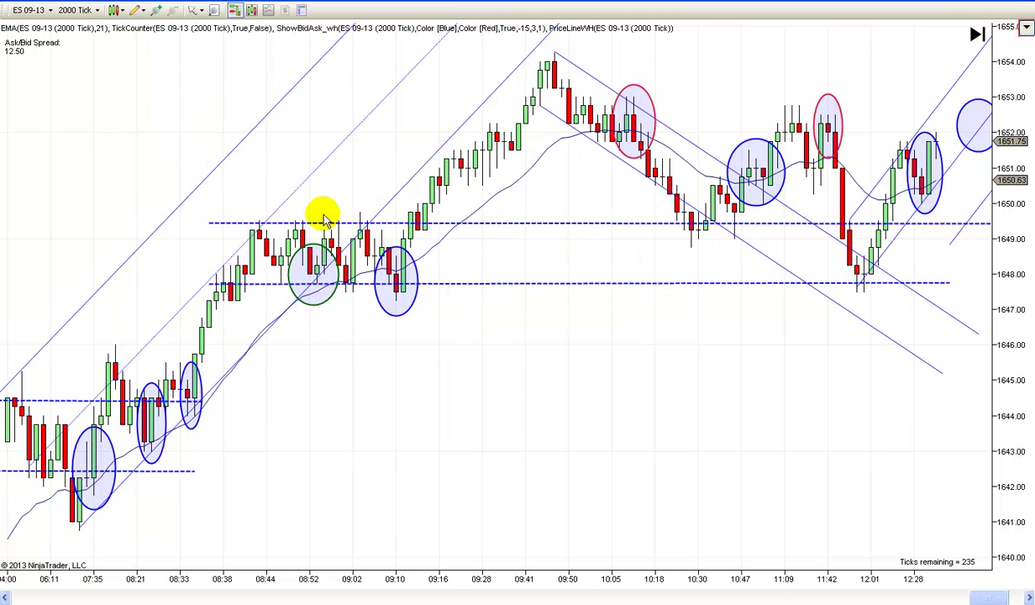
scroll(473, 345, up, 1)
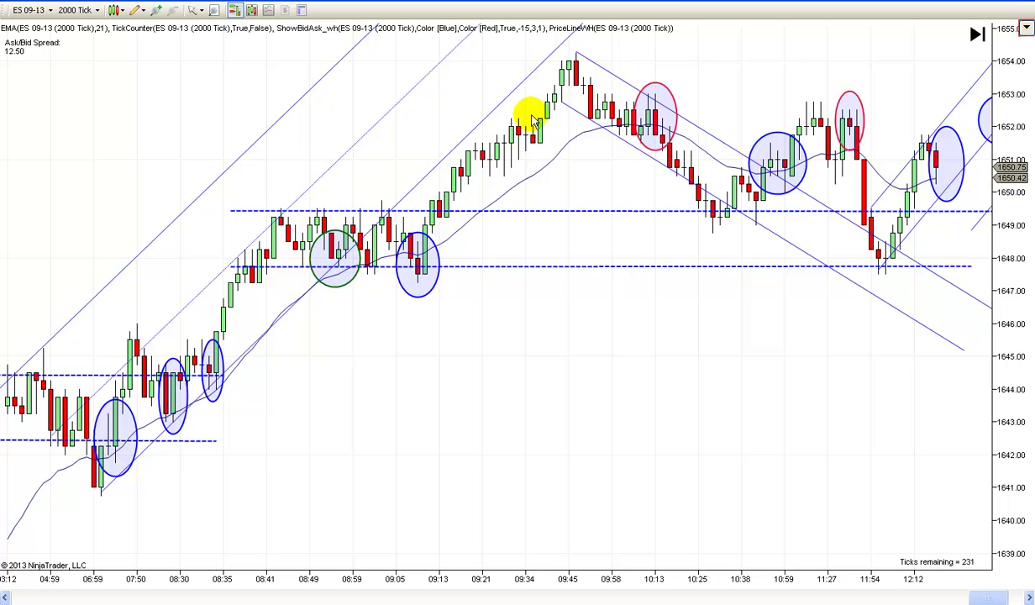
scroll(470, 416, down, 5)
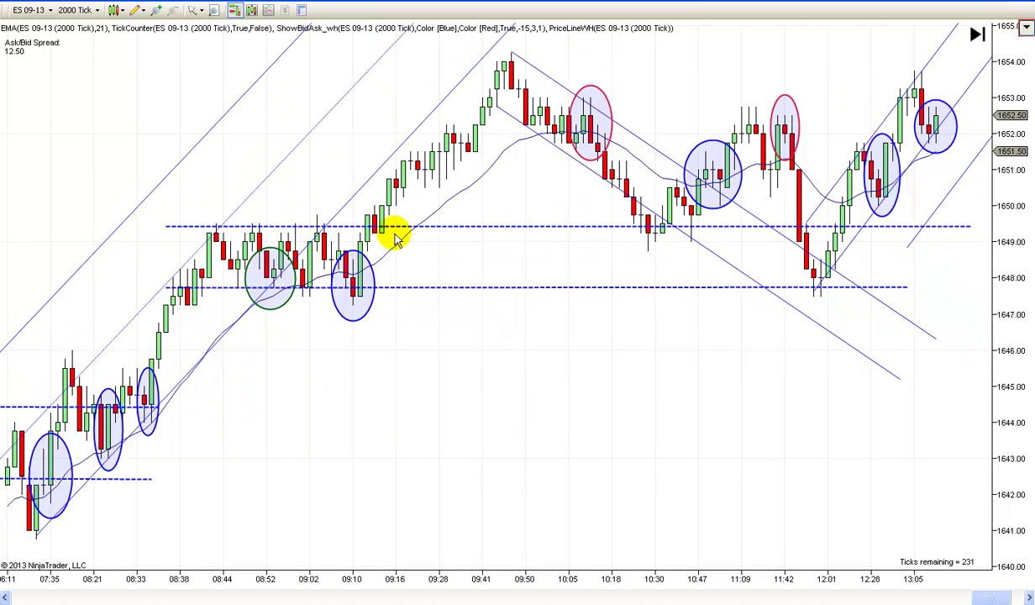
scroll(521, 357, up, 5)
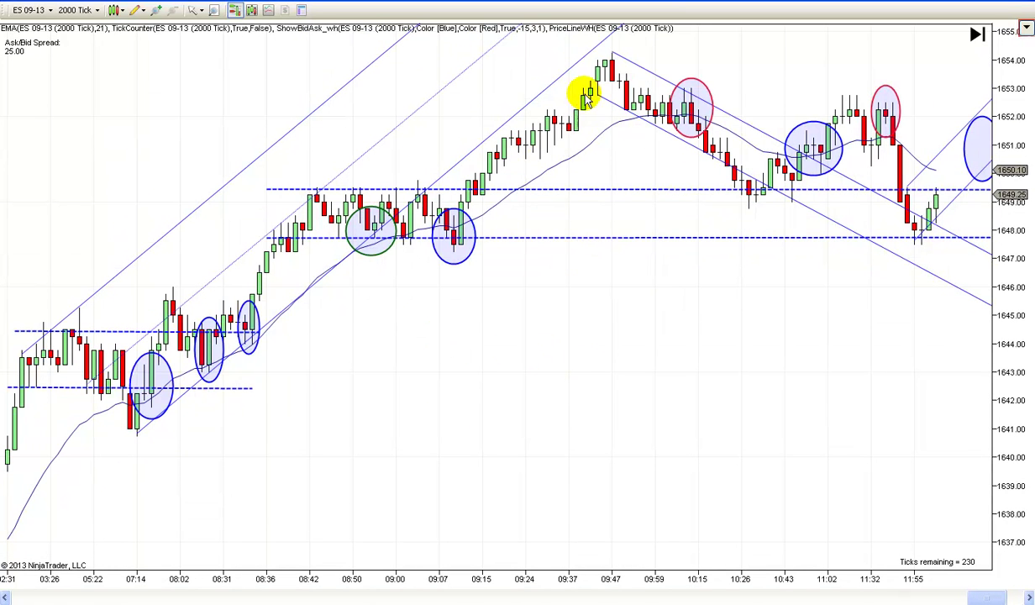
scroll(472, 370, down, 5)
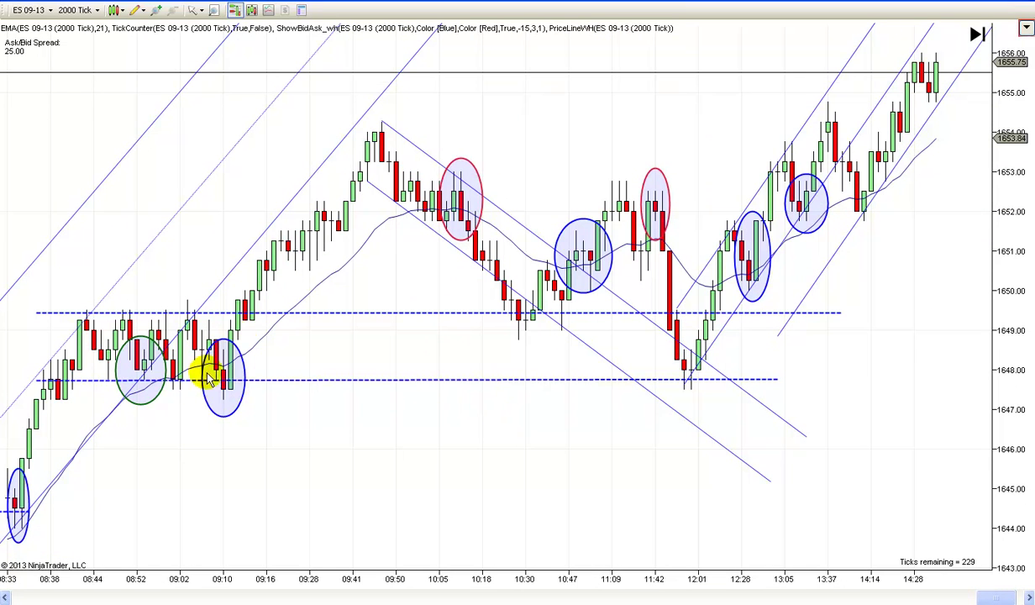
drag(366, 402, 530, 391)
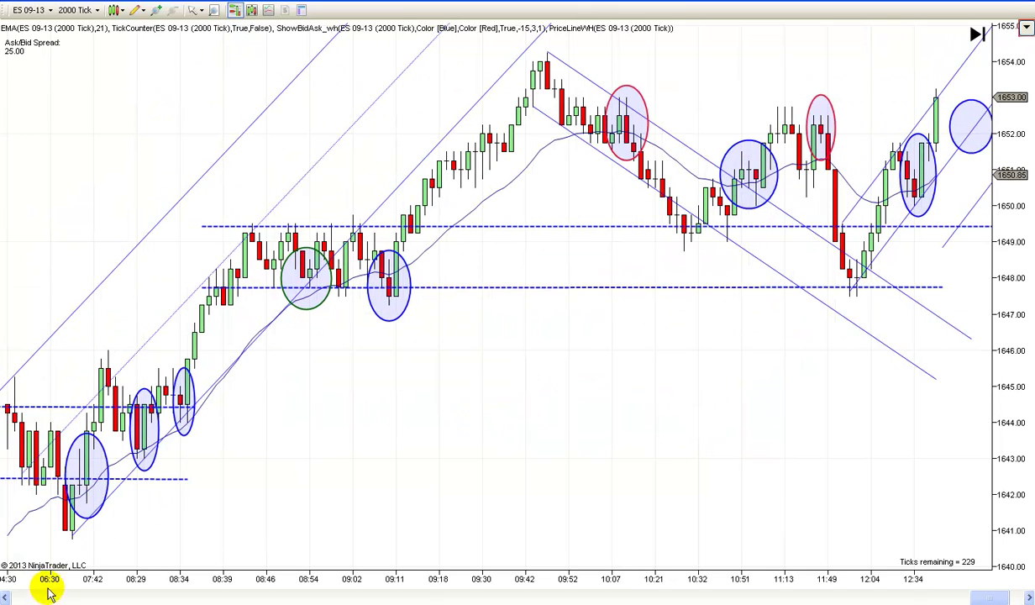
Flatten the falling channel's lower line slightly by moving its far end out past 12:54 at about 1645.2
scroll(659, 422, down, 3)
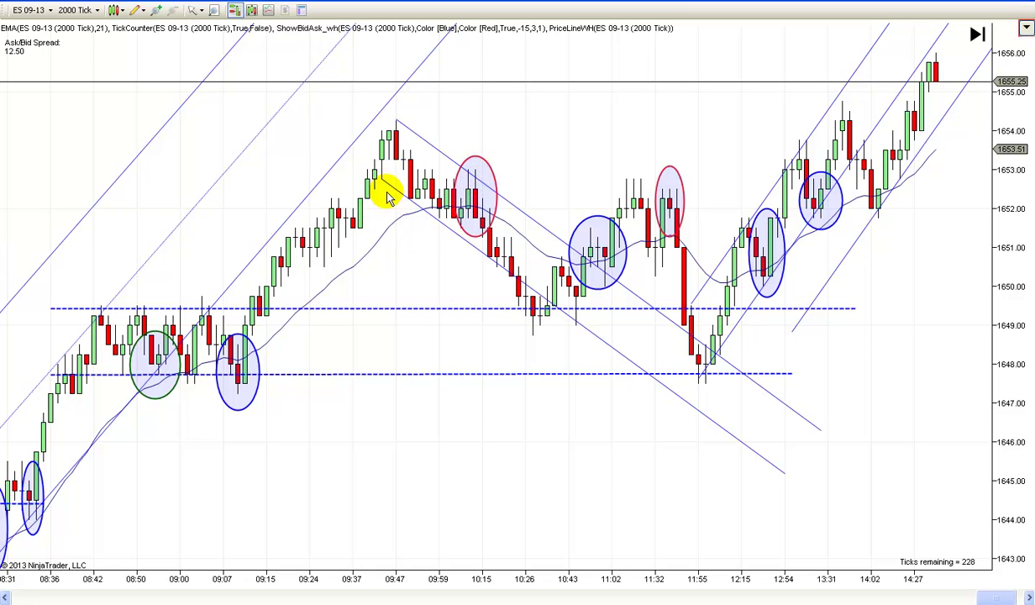
double_click(446, 223)
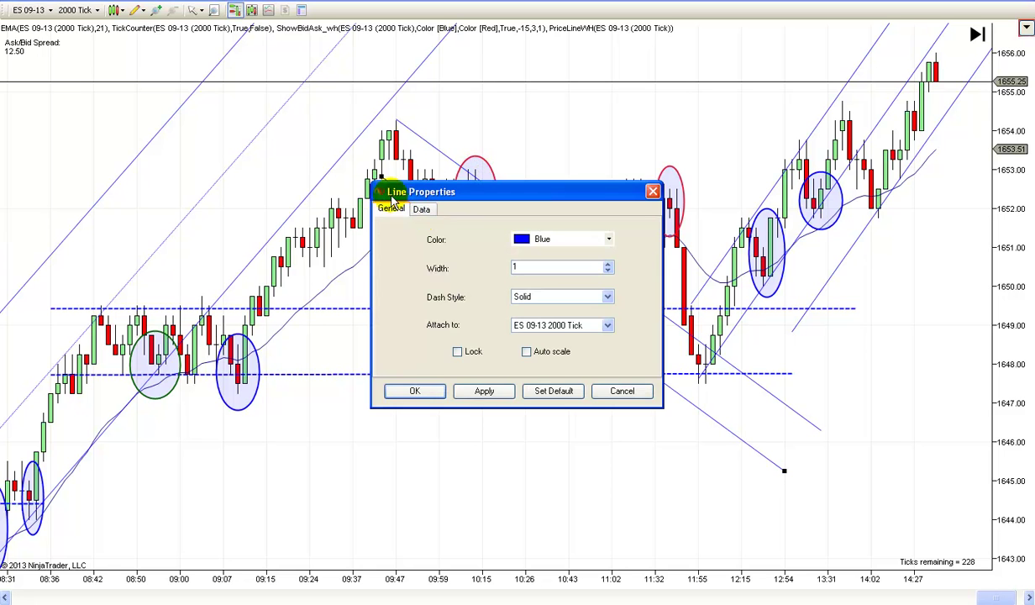
click(433, 391)
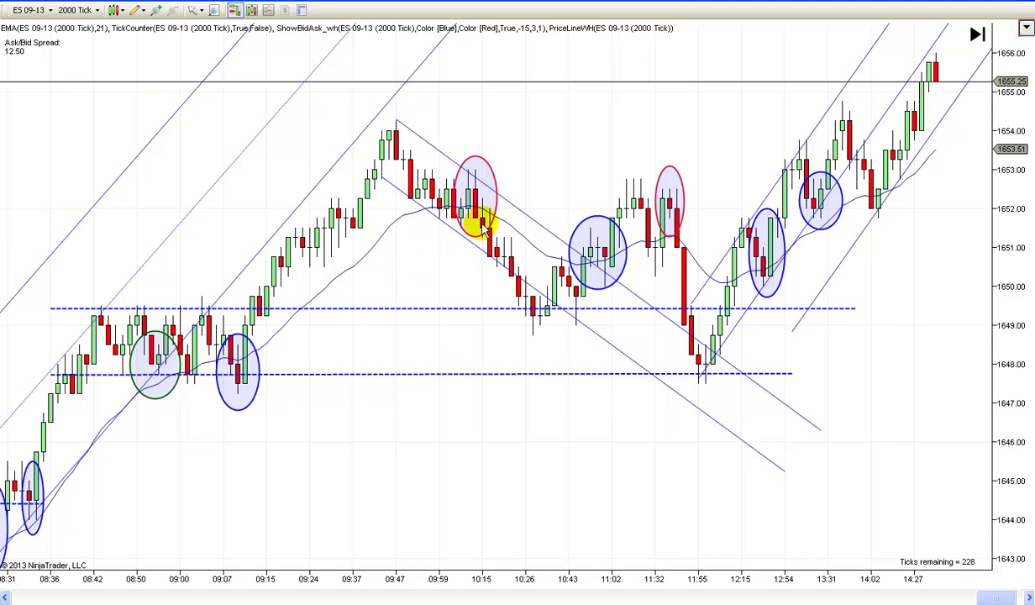
click(412, 202)
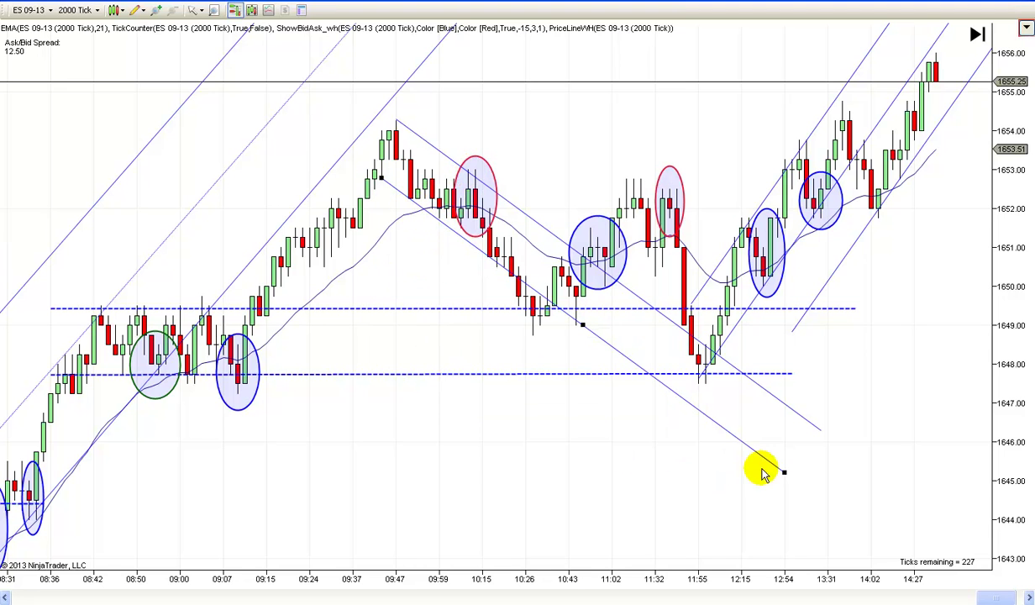
drag(782, 471, 803, 472)
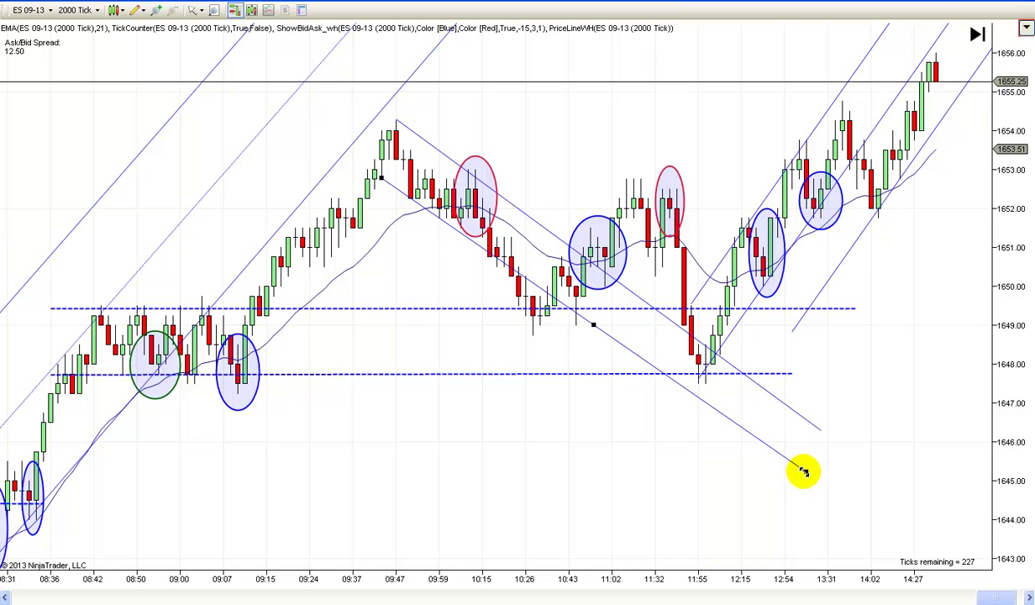
Overlay the falling channel's upper line on the lower one, match its slope, and return it to the 09:47 high
drag(550, 239, 532, 291)
drag(804, 488, 827, 485)
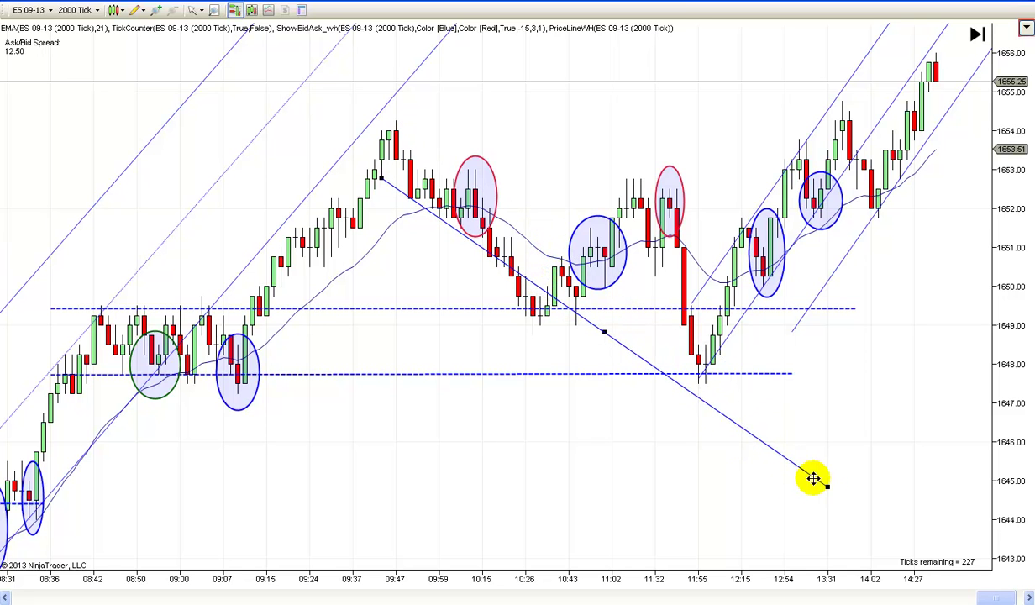
drag(605, 334, 632, 285)
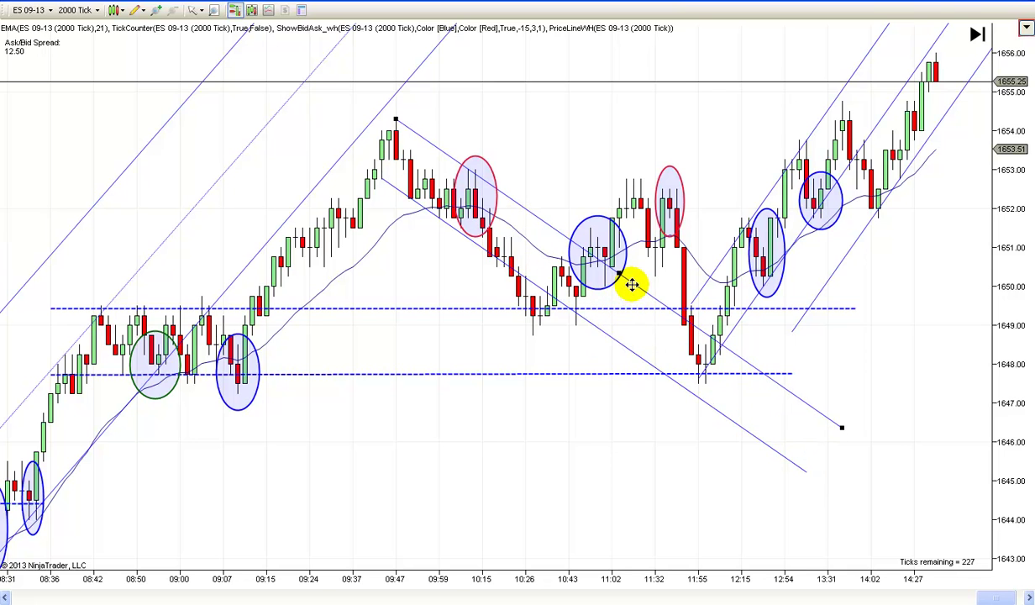
click(565, 380)
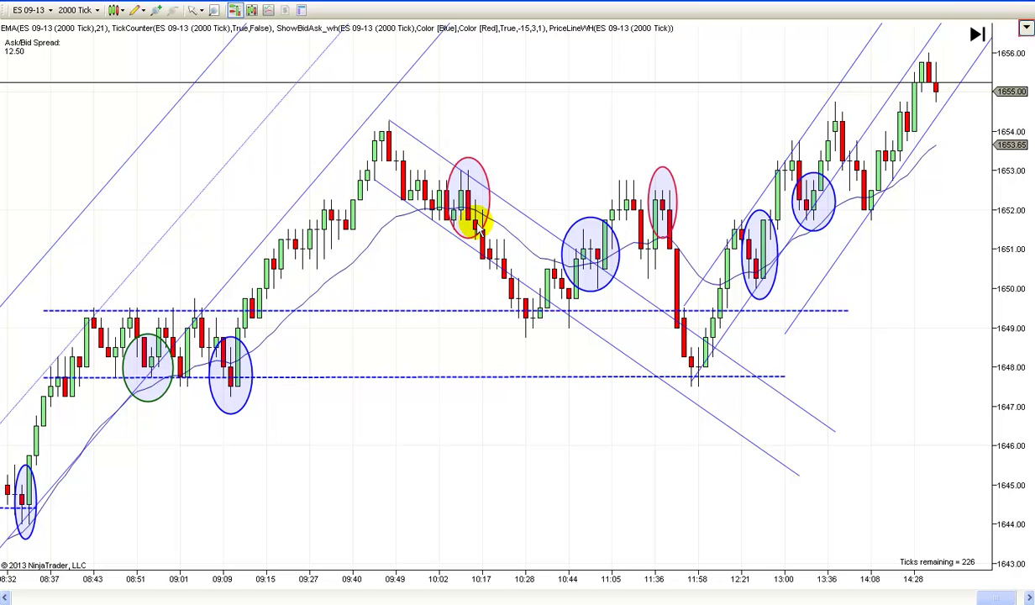
Draw an arrow line from the 09:49 high downward along the falling channel
click(138, 13)
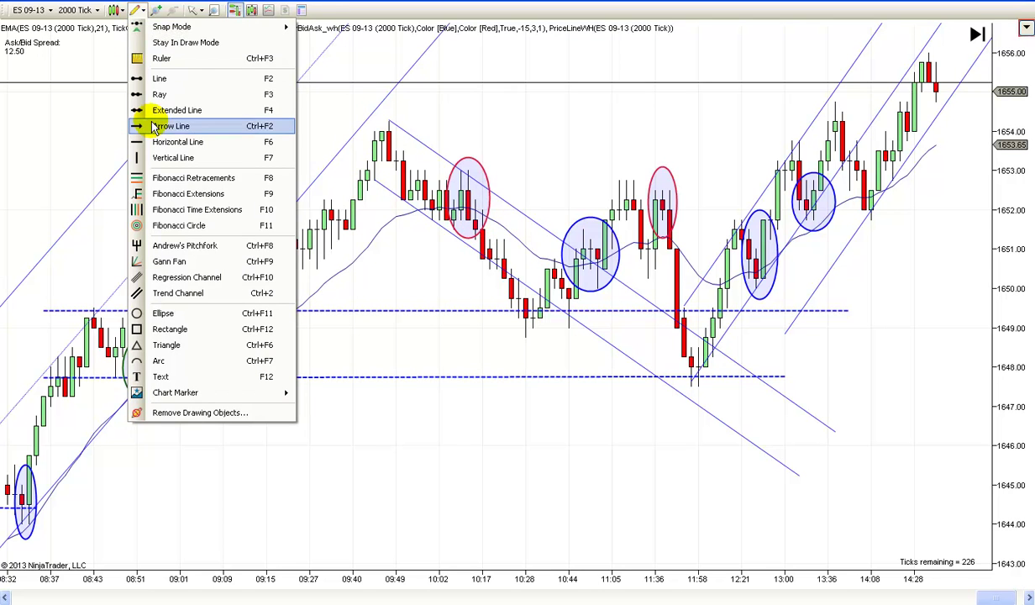
click(138, 123)
click(389, 126)
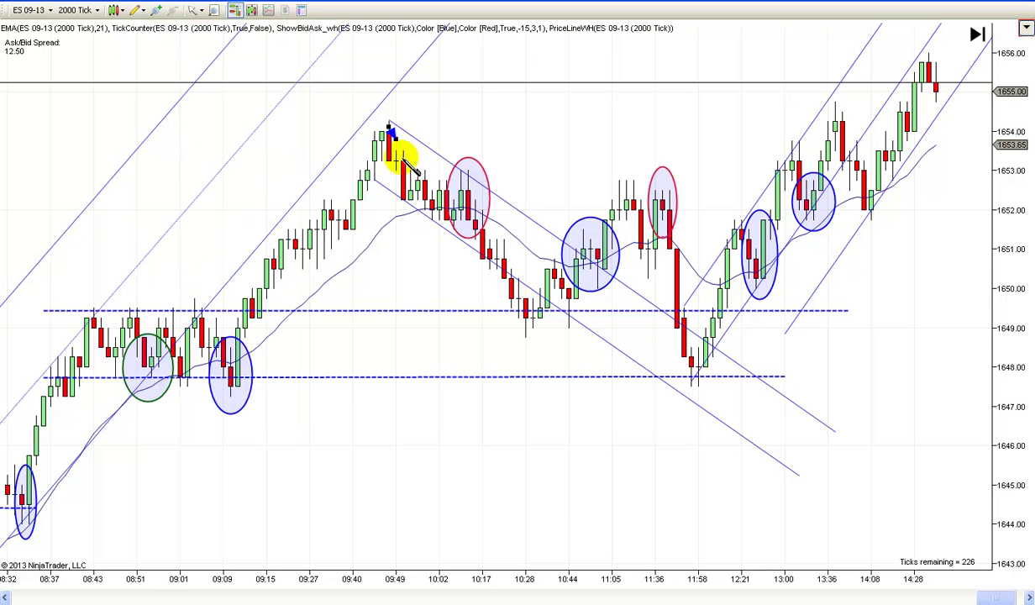
click(447, 217)
drag(414, 168, 483, 215)
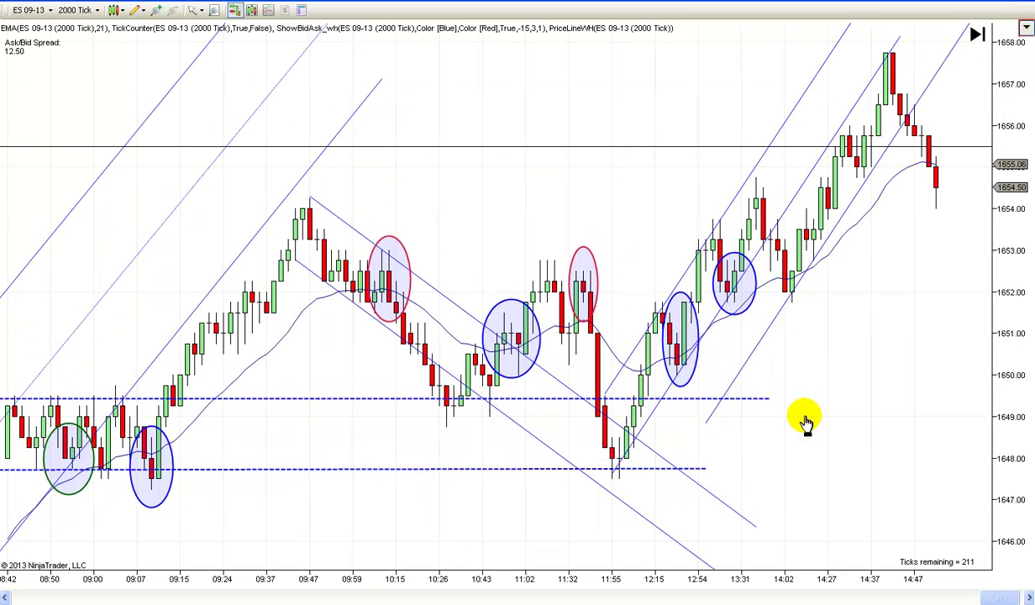
Lower the upper dashed line of the 08:41 to 09:13 trading range to about 1649.3
drag(557, 439, 650, 423)
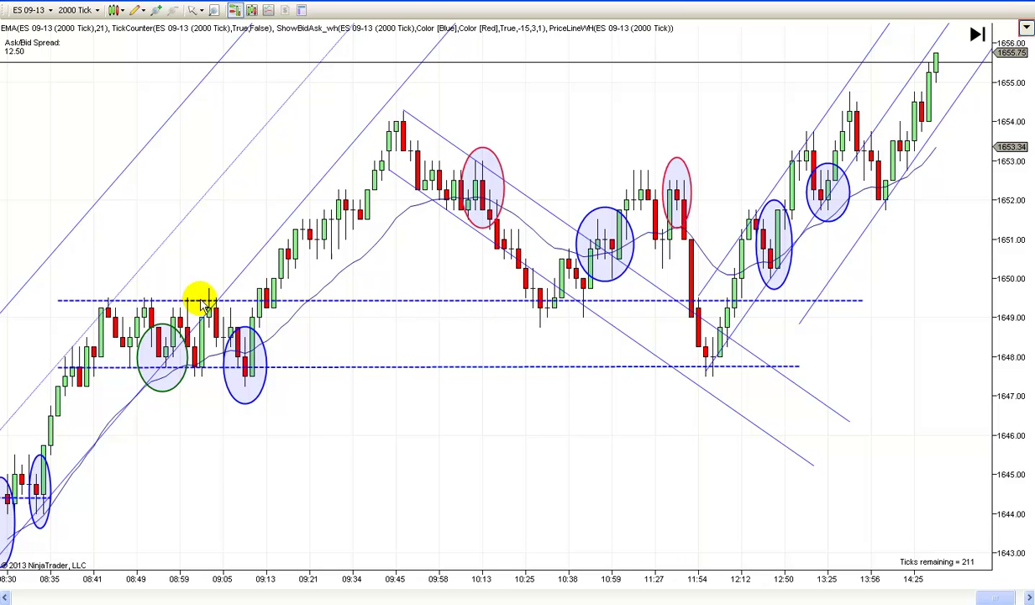
click(307, 300)
drag(307, 300, 308, 307)
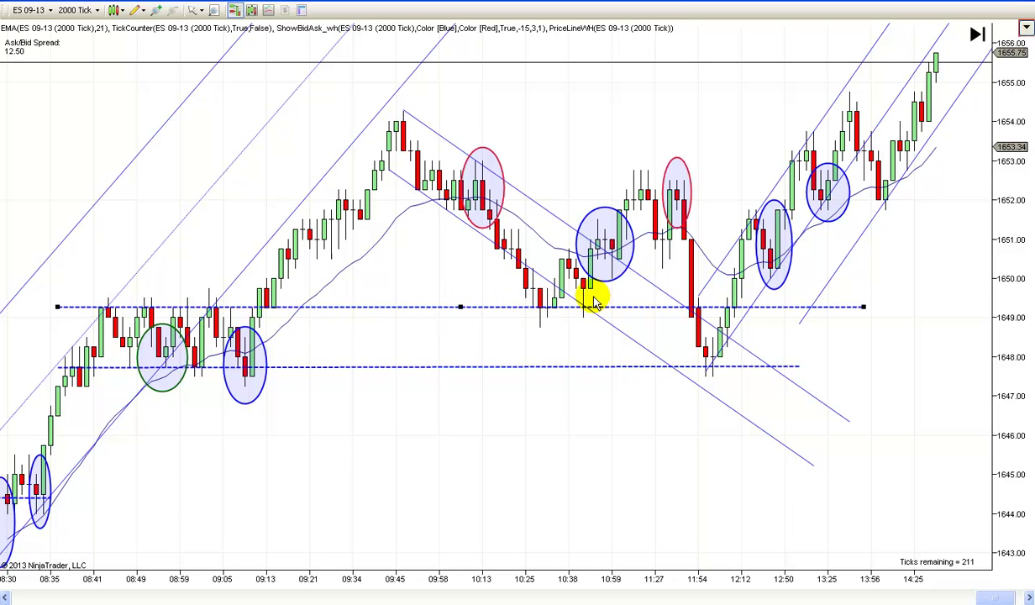
click(546, 353)
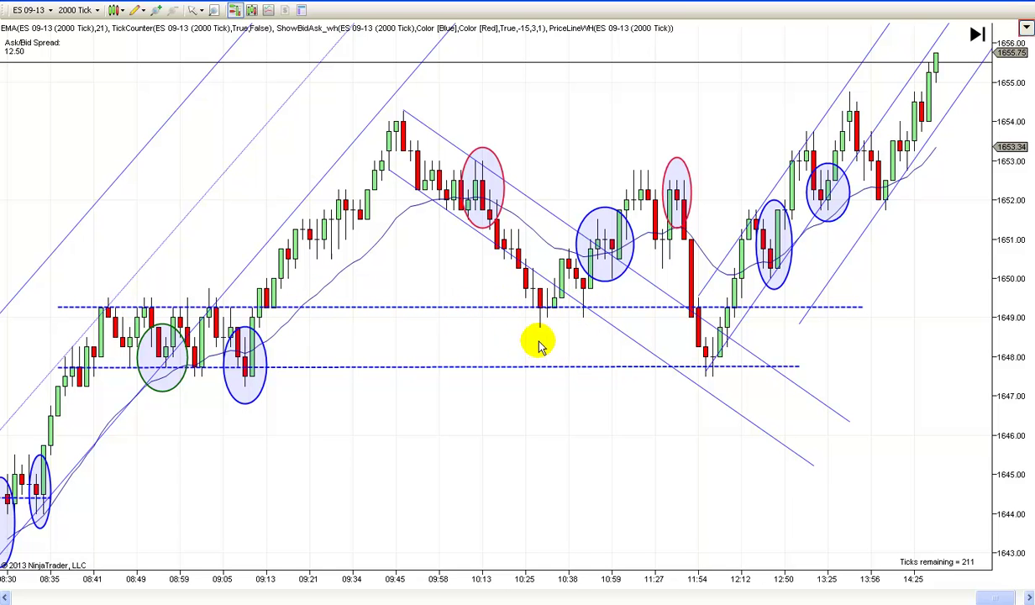
Fine-tune the upper line of the afternoon rising channel along the highs between about 11:49 and 13:41
scroll(521, 327, down, 2)
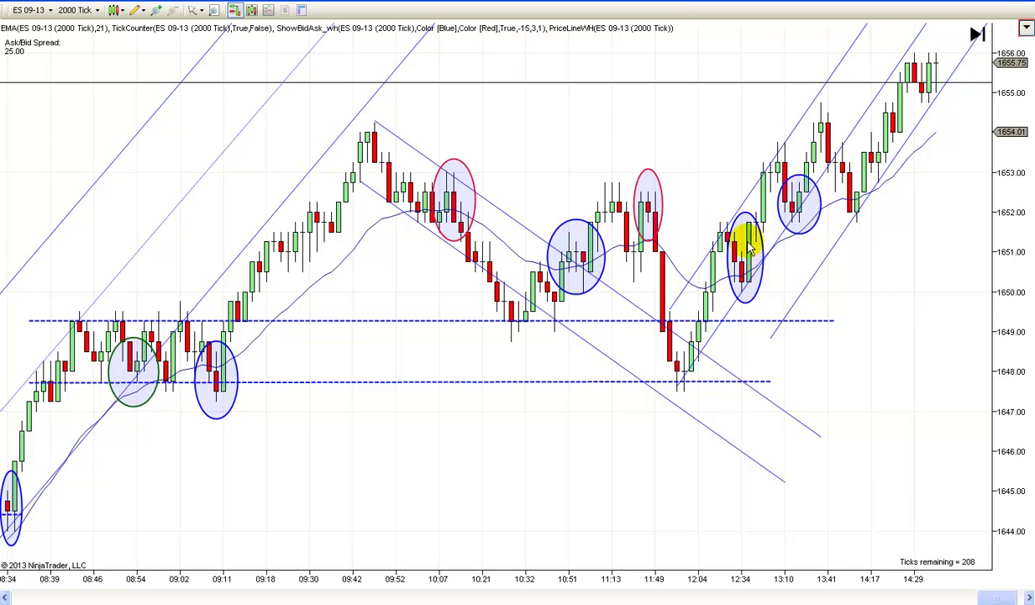
click(697, 276)
drag(698, 276, 698, 273)
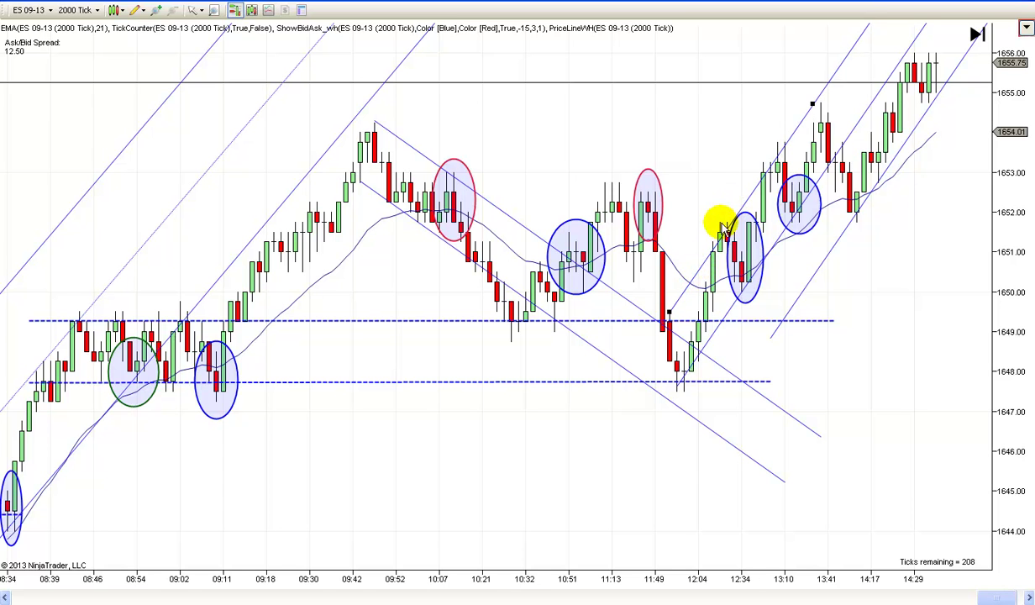
drag(813, 105, 730, 228)
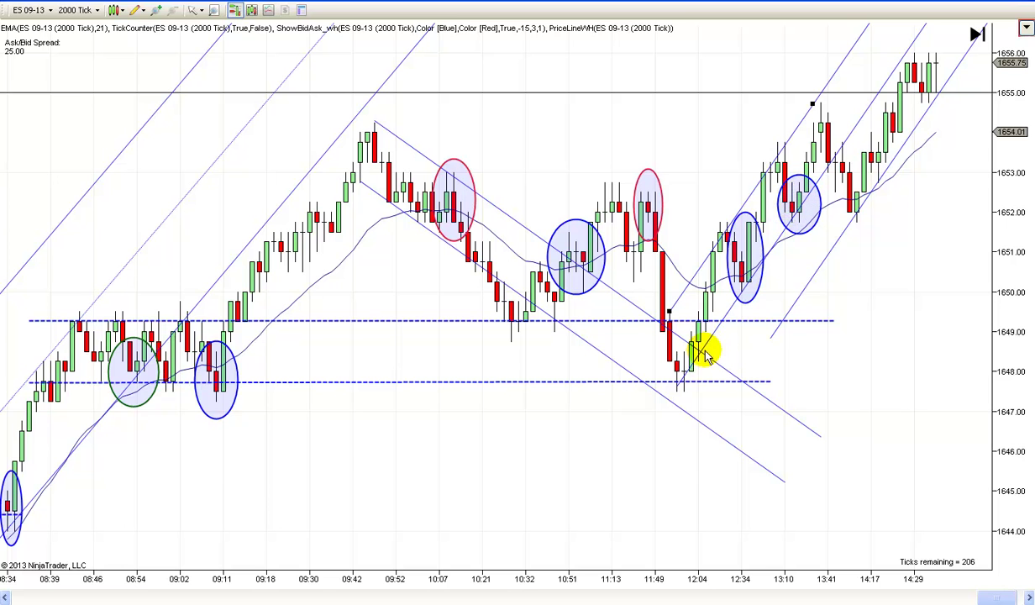
click(718, 333)
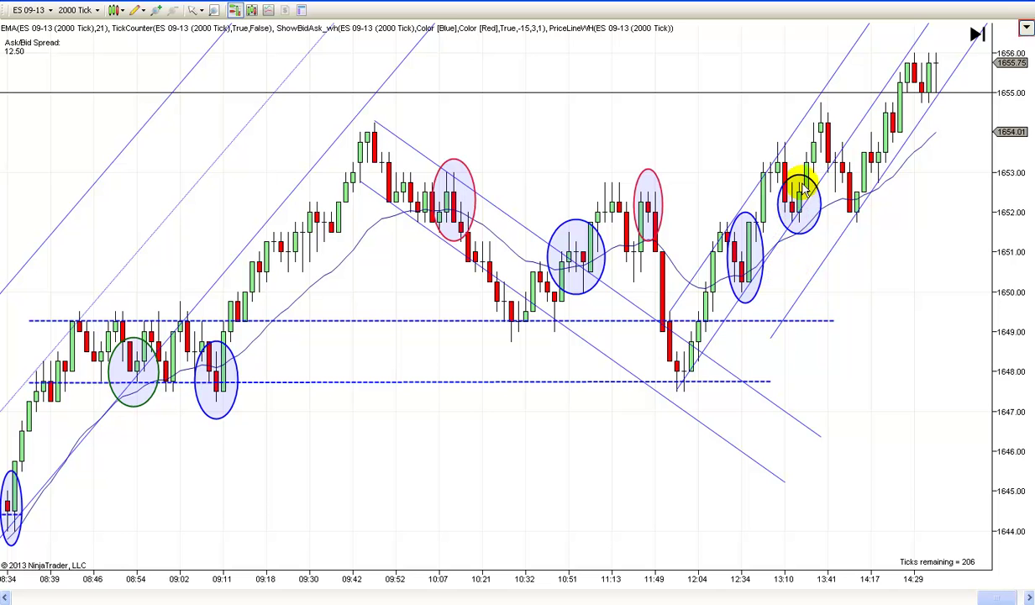
Examine the day's channels, dashed ranges and circled setups from the afternoon rally back to the overnight low
scroll(866, 198, down, 5)
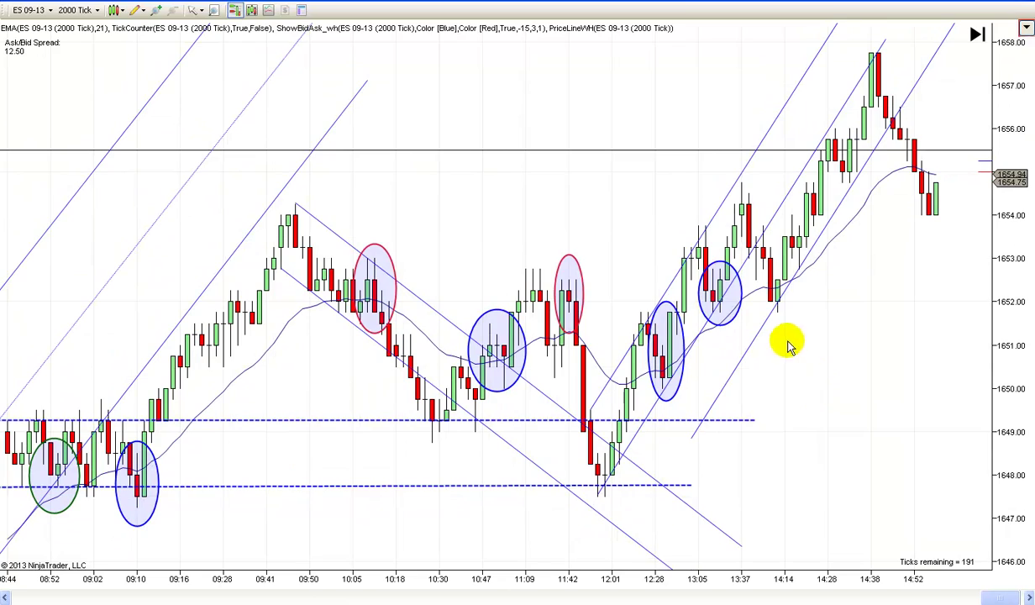
scroll(789, 343, left, 15)
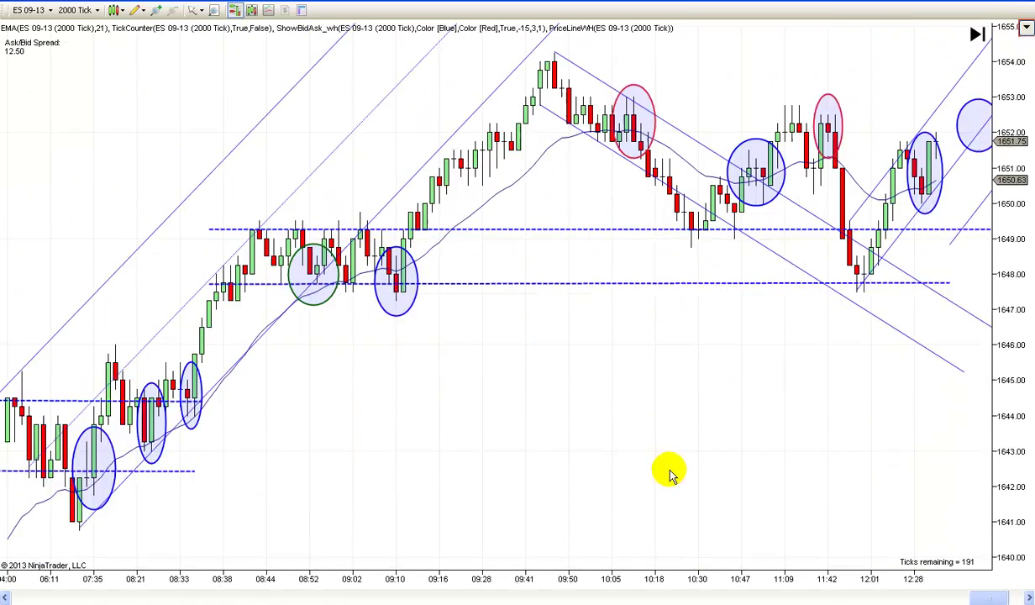
scroll(663, 479, left, 8)
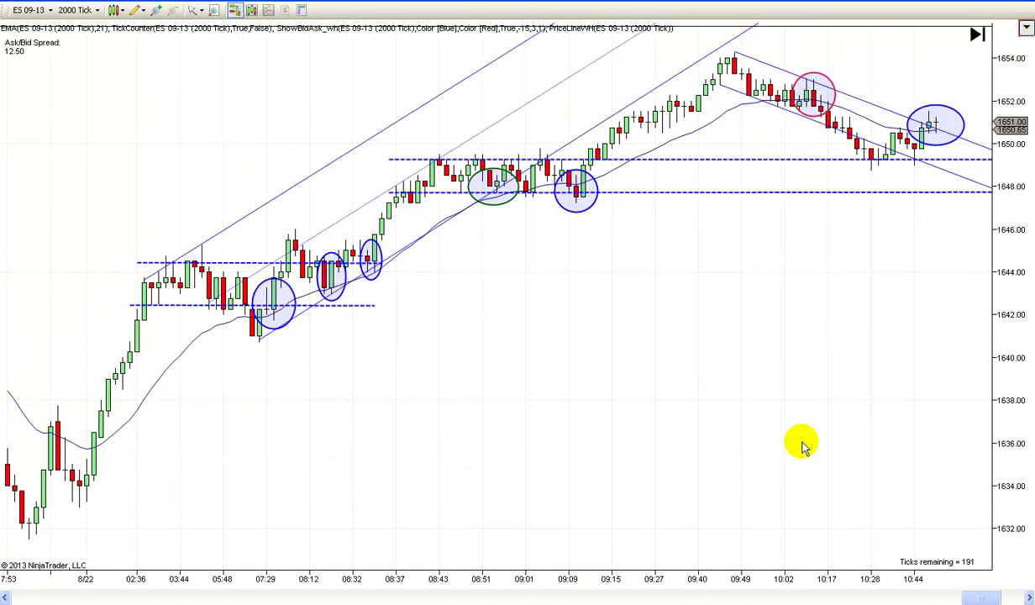
scroll(786, 453, right, 5)
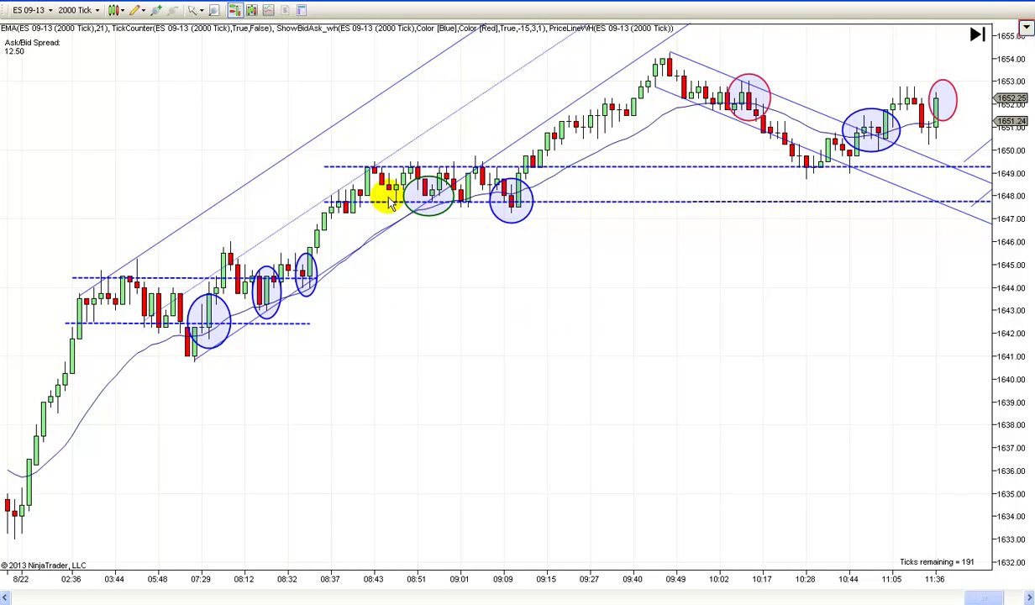
scroll(705, 314, right, 5)
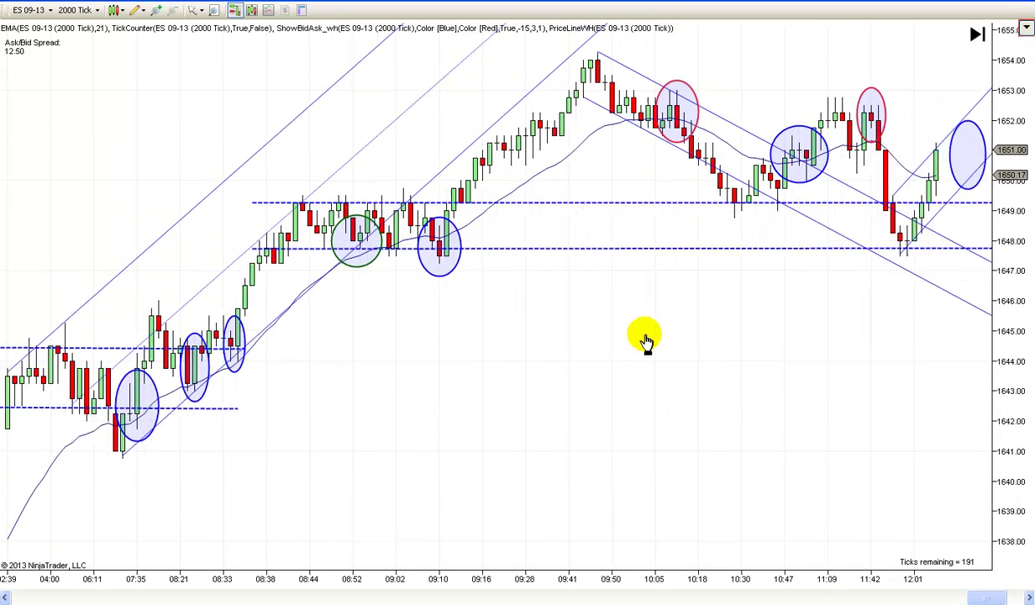
drag(657, 337, 679, 332)
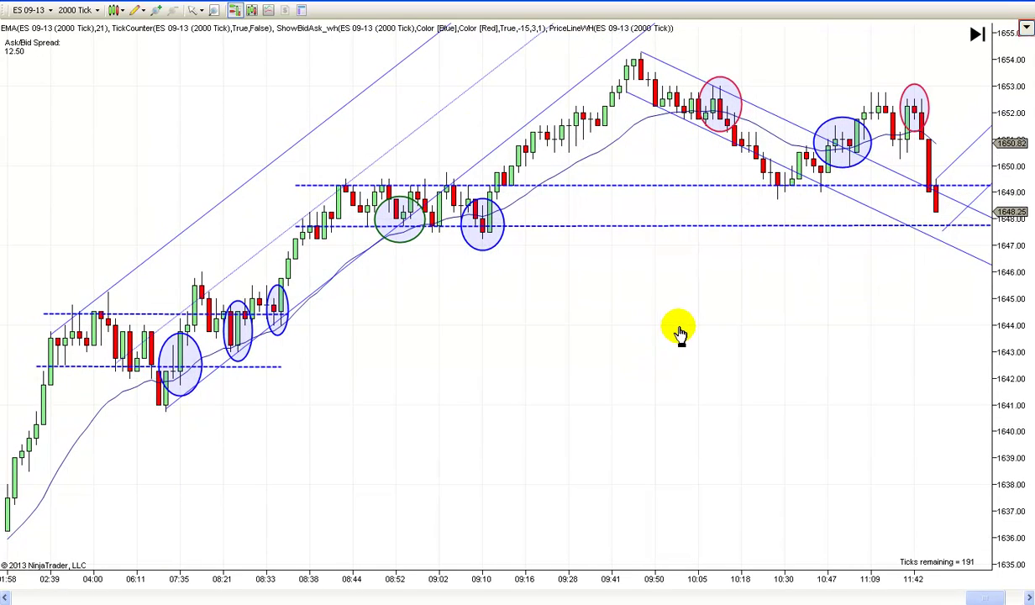
scroll(679, 333, left, 10)
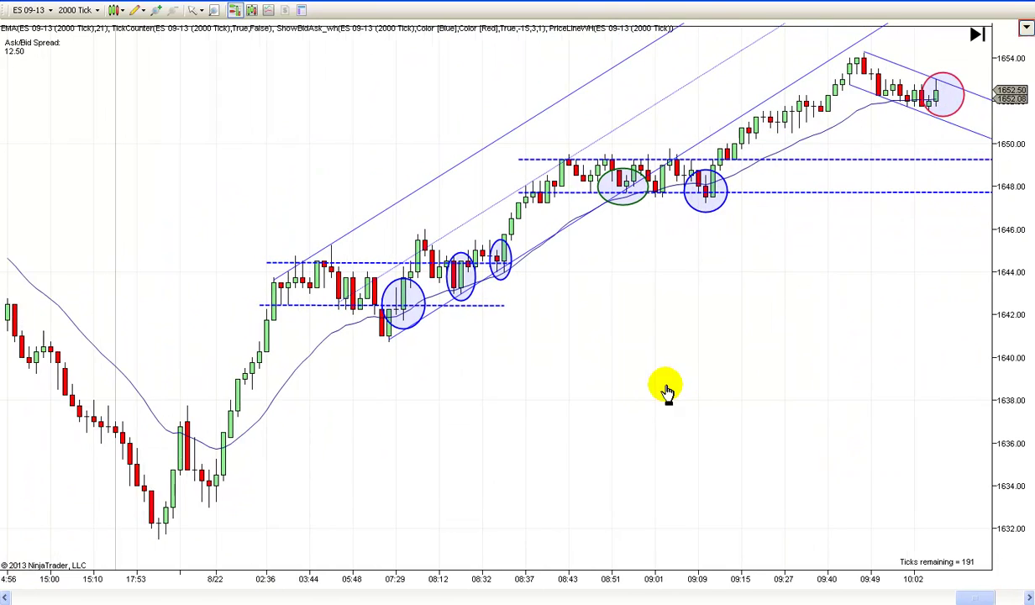
scroll(668, 390, right, 2)
drag(670, 391, 650, 395)
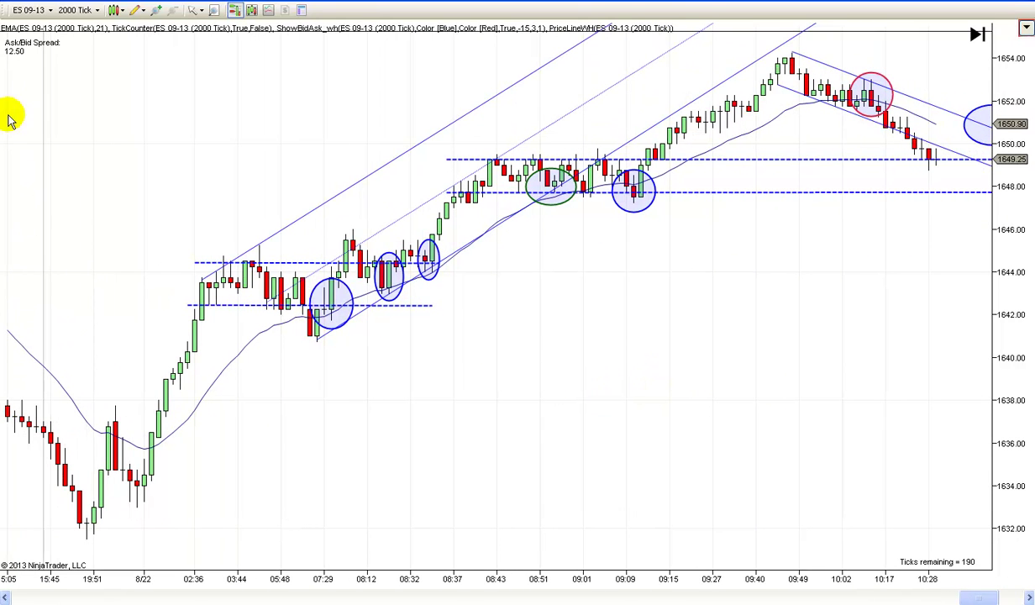
Draw a ray from the overnight low at about 1632 through the circled 09:09 pullback low
click(135, 10)
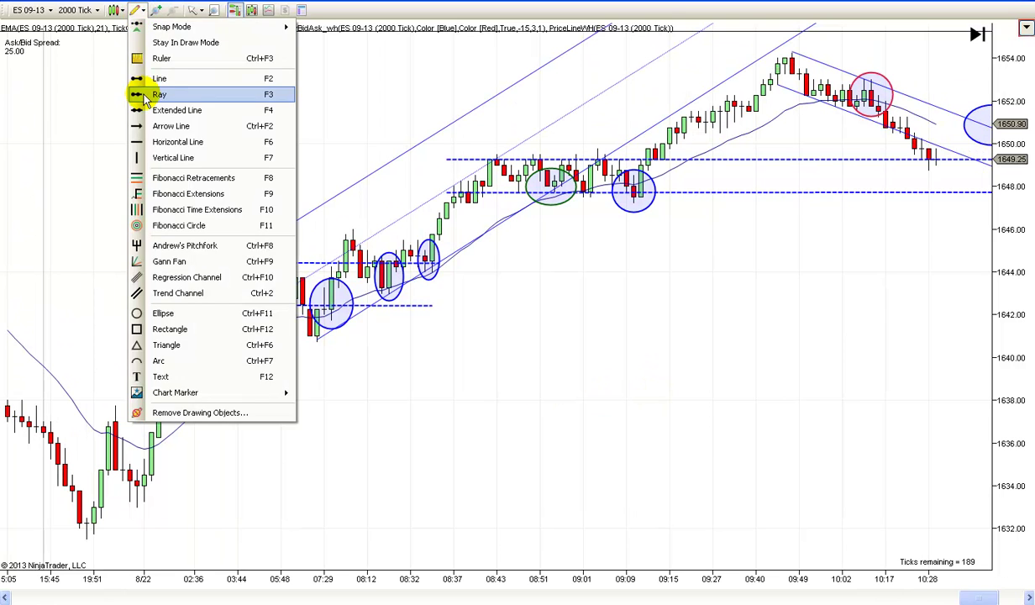
click(78, 93)
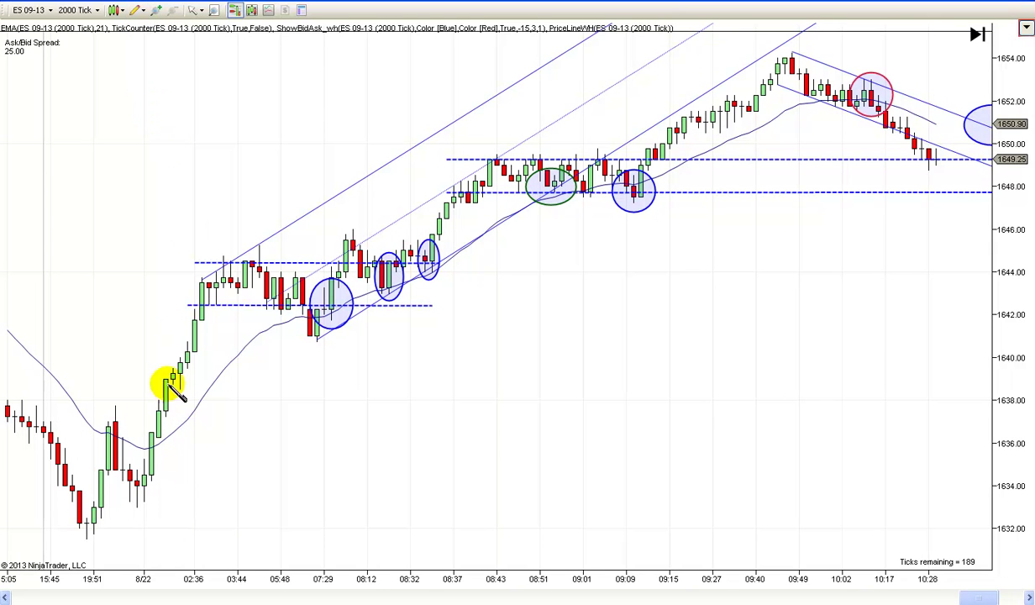
click(80, 528)
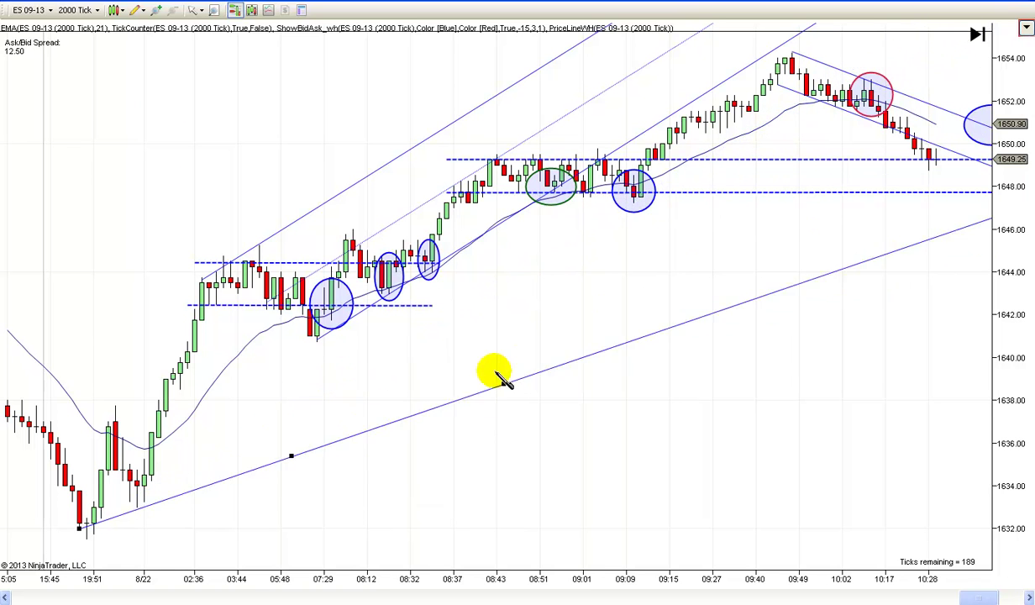
click(634, 193)
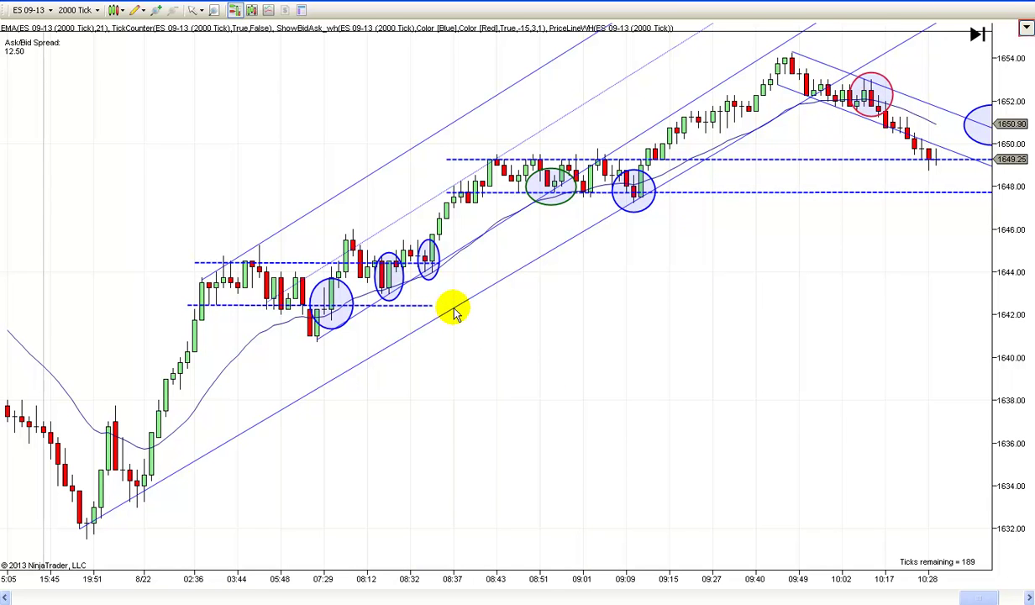
Reposition the overnight ray to run from about 1632 to about 1646.7 beneath the 09:09 pullback, comparing its slope with the rising channel
mouse_move(455, 307)
mouse_down()
mouse_move(376, 346)
mouse_move(620, 220)
mouse_move(635, 192)
mouse_move(645, 223)
mouse_up()
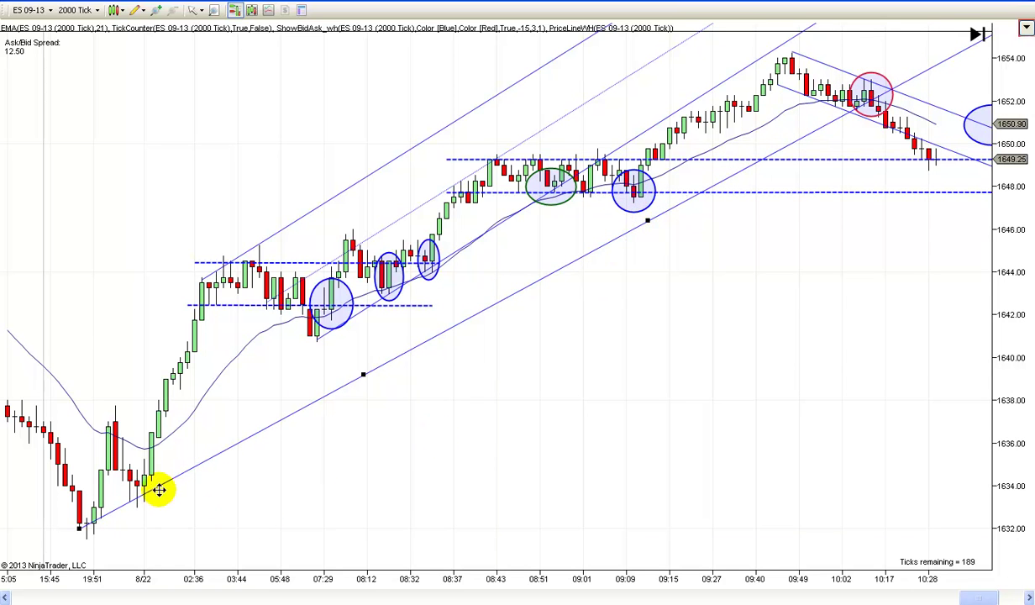
drag(164, 481, 163, 485)
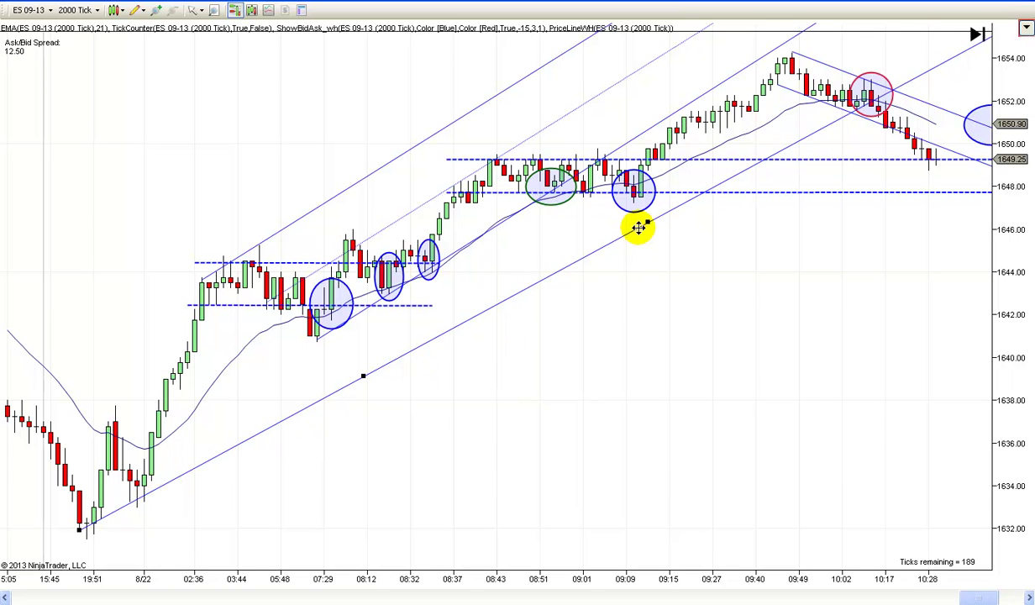
drag(644, 224, 647, 215)
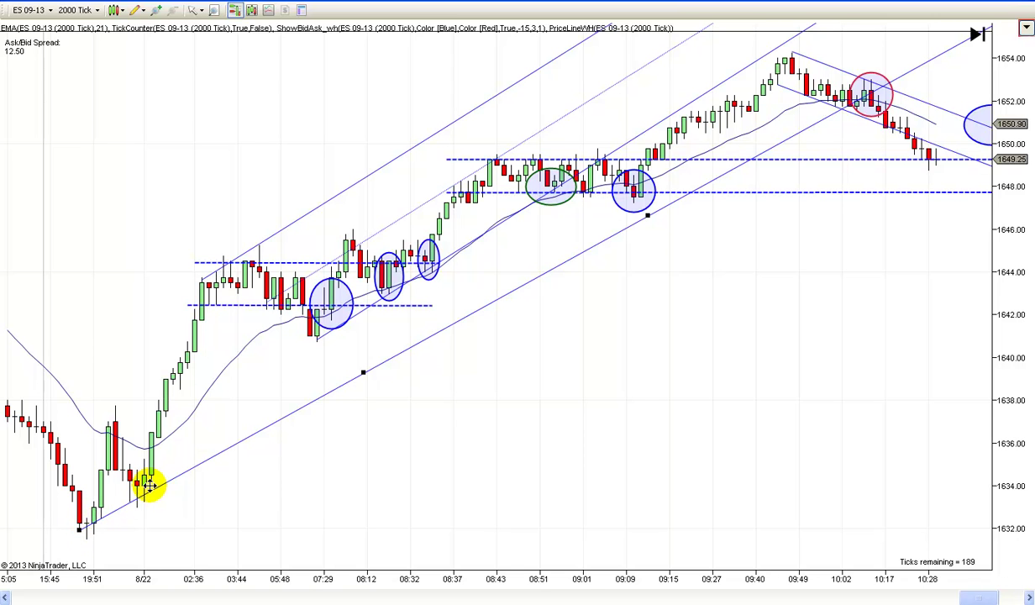
mouse_move(174, 480)
mouse_down()
mouse_move(173, 509)
mouse_move(171, 397)
mouse_up()
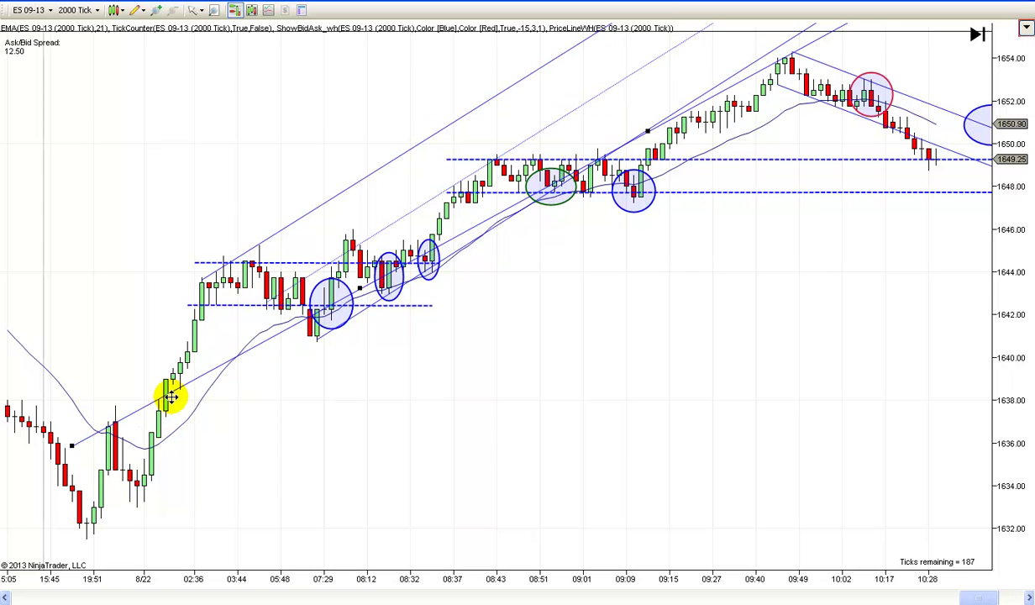
mouse_move(170, 397)
mouse_down()
mouse_move(173, 295)
mouse_move(183, 493)
mouse_move(178, 481)
mouse_up()
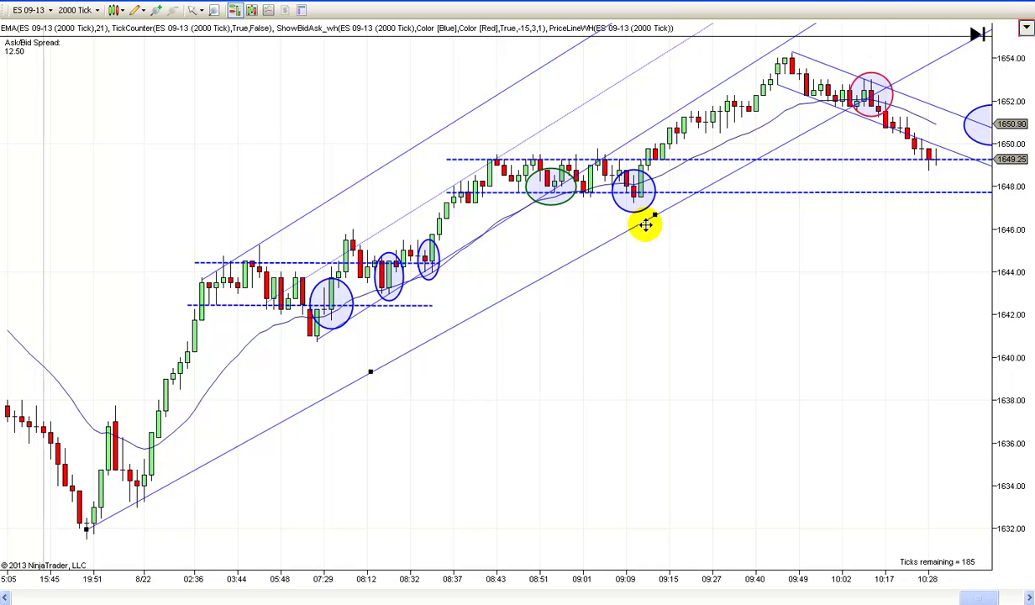
Steepen the overnight ray to run from the low at about 1631.5 up to the 08:43 high near 1649
drag(652, 215, 605, 160)
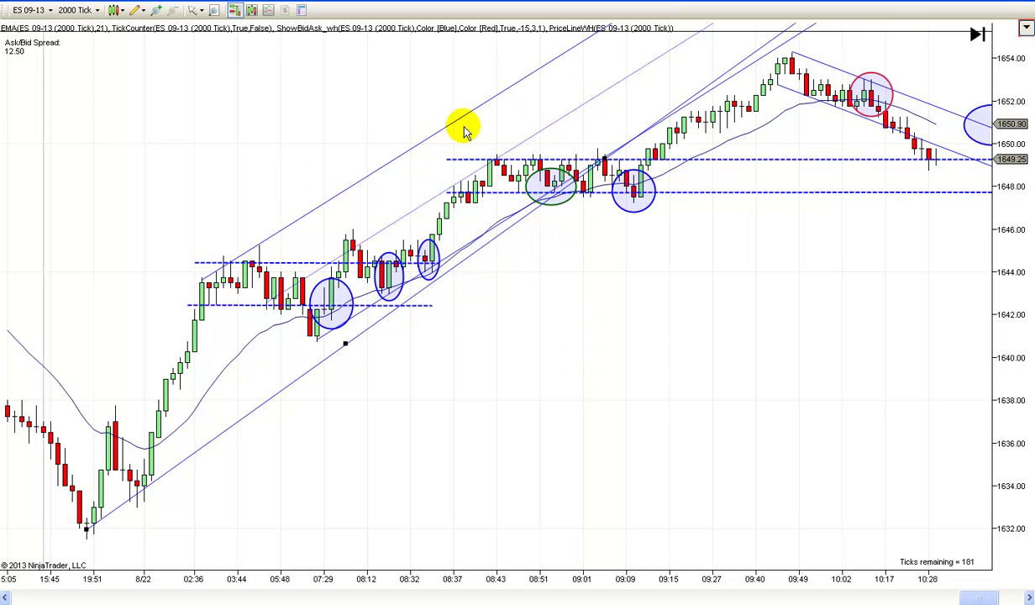
drag(282, 384, 289, 399)
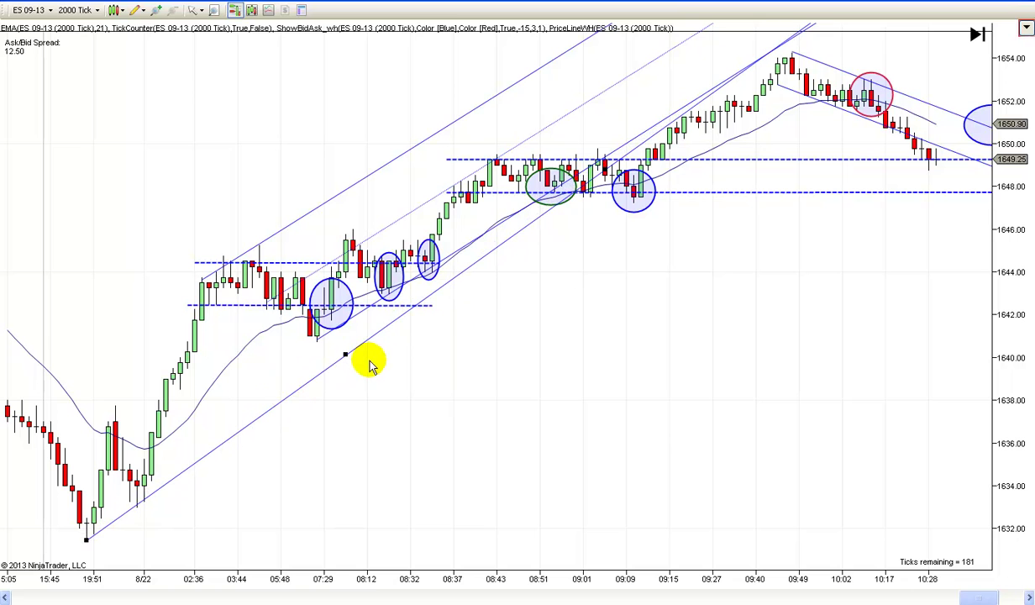
mouse_move(578, 173)
mouse_down()
mouse_move(599, 168)
mouse_move(488, 157)
mouse_up()
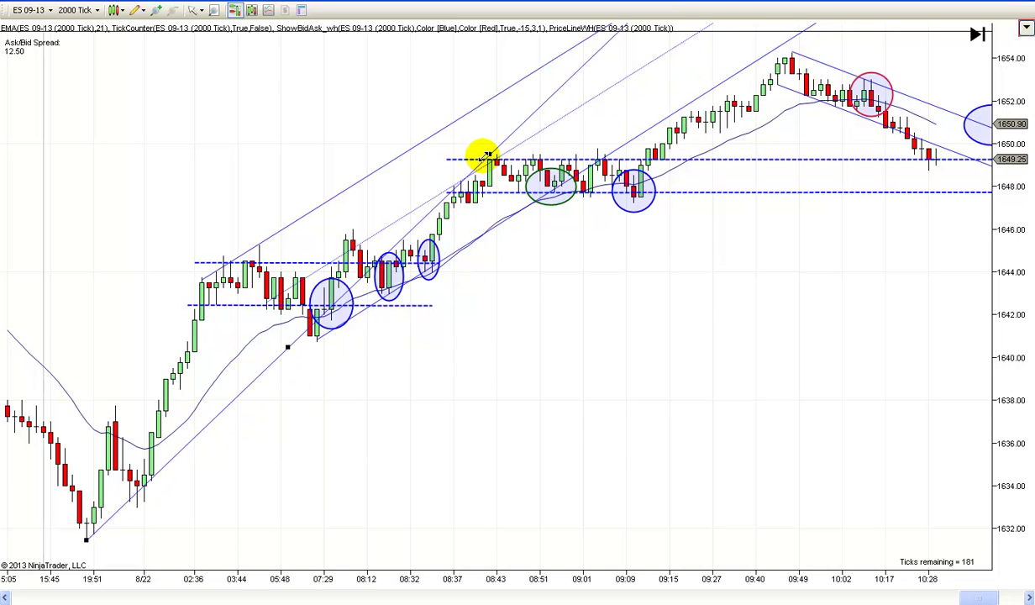
drag(487, 157, 490, 168)
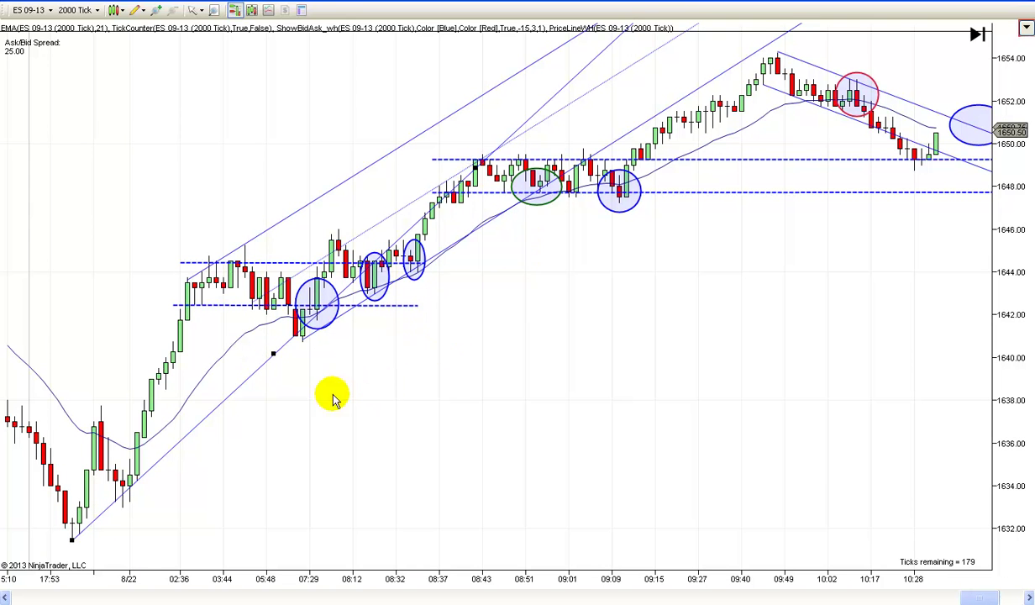
mouse_move(178, 433)
mouse_down()
mouse_move(175, 272)
mouse_move(177, 301)
mouse_move(266, 370)
mouse_move(174, 444)
mouse_up()
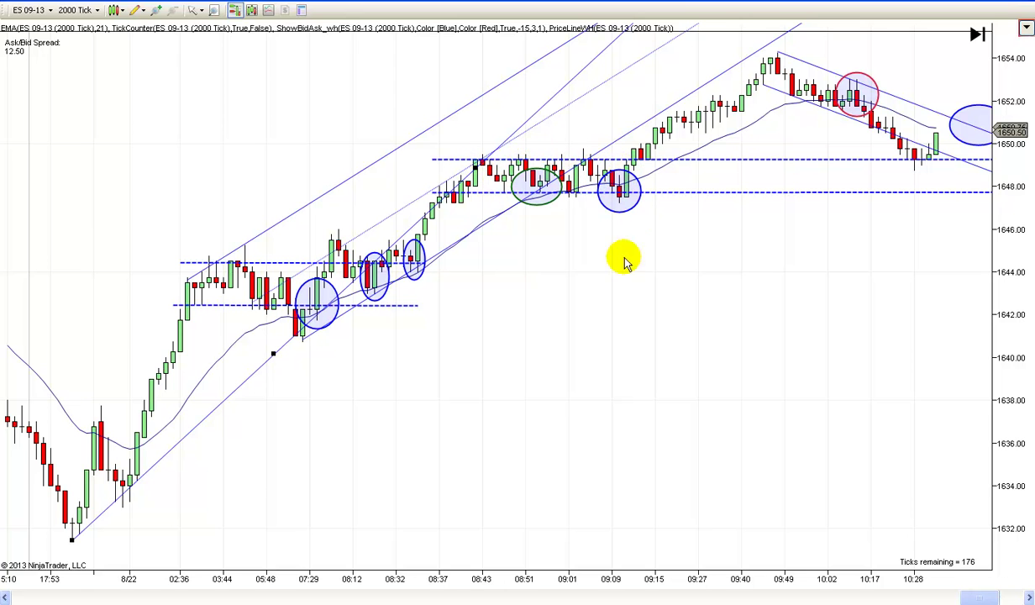
drag(617, 294, 608, 309)
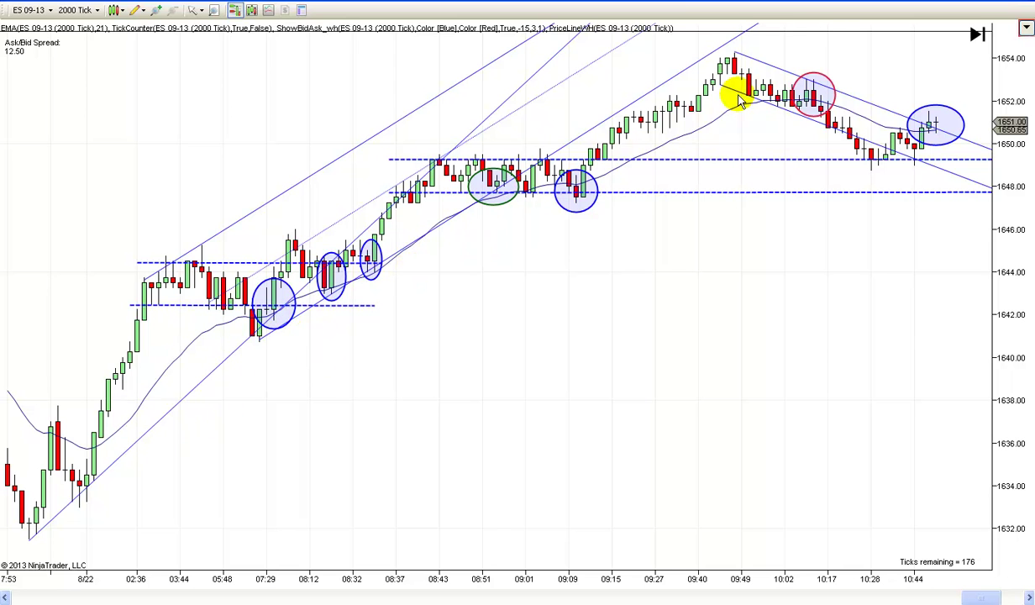
Draw an arrow line from the 07:29 low to the 08:43 high and project it upward from the circled 09:09 low
click(136, 10)
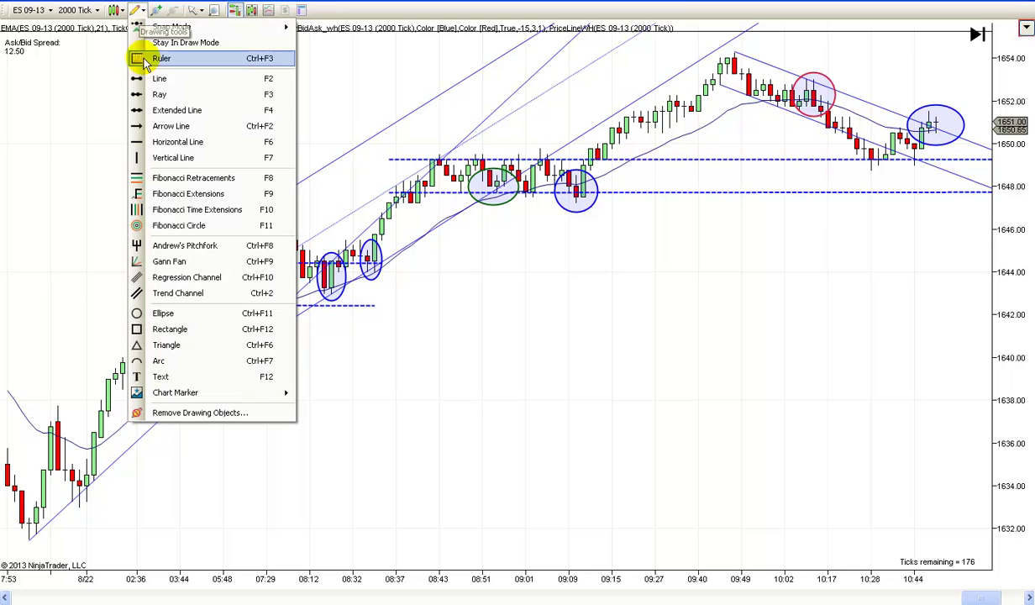
click(147, 126)
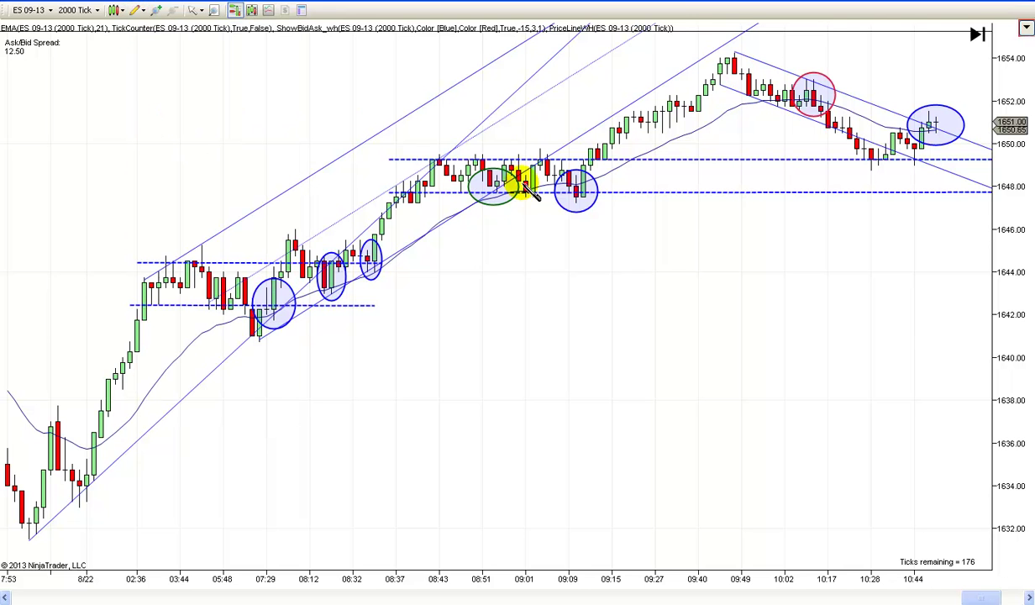
click(259, 338)
click(439, 158)
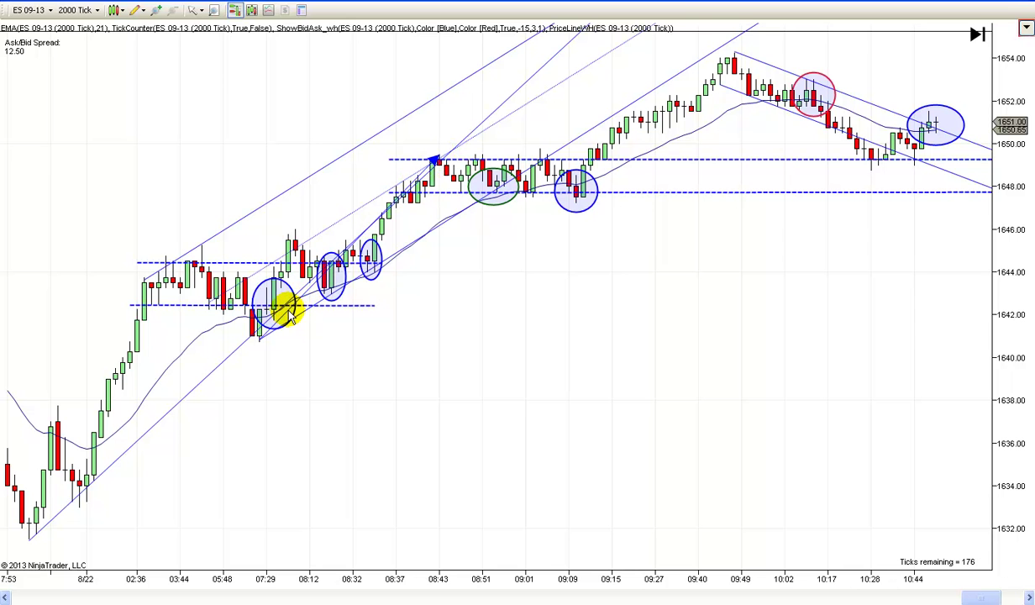
mouse_move(287, 314)
mouse_down()
mouse_move(466, 268)
mouse_move(605, 172)
mouse_up()
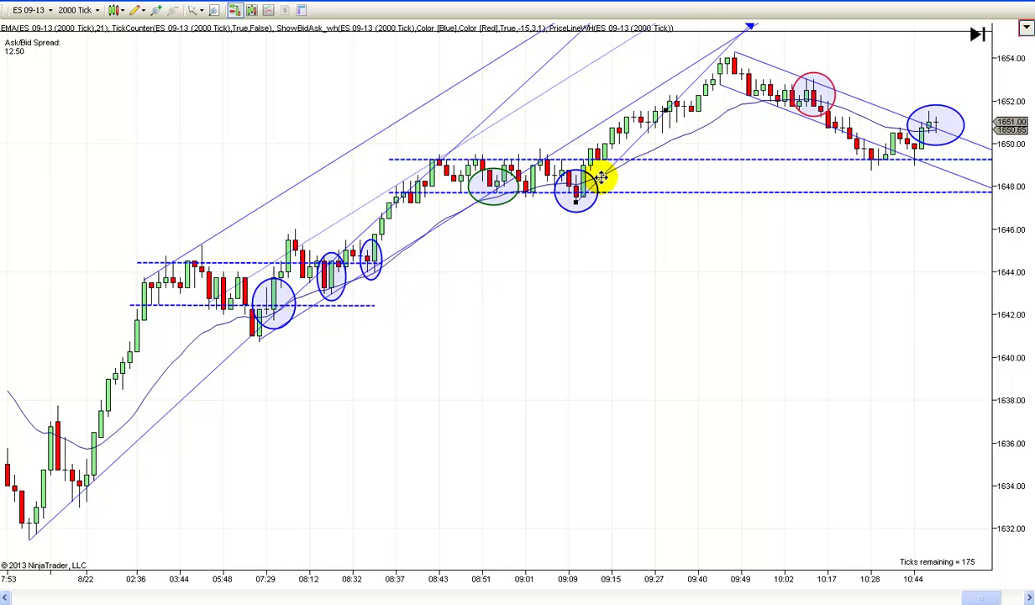
Compare the projected arrow's tip with the later session highs, and delete the arrow
drag(1024, 254, 470, 374)
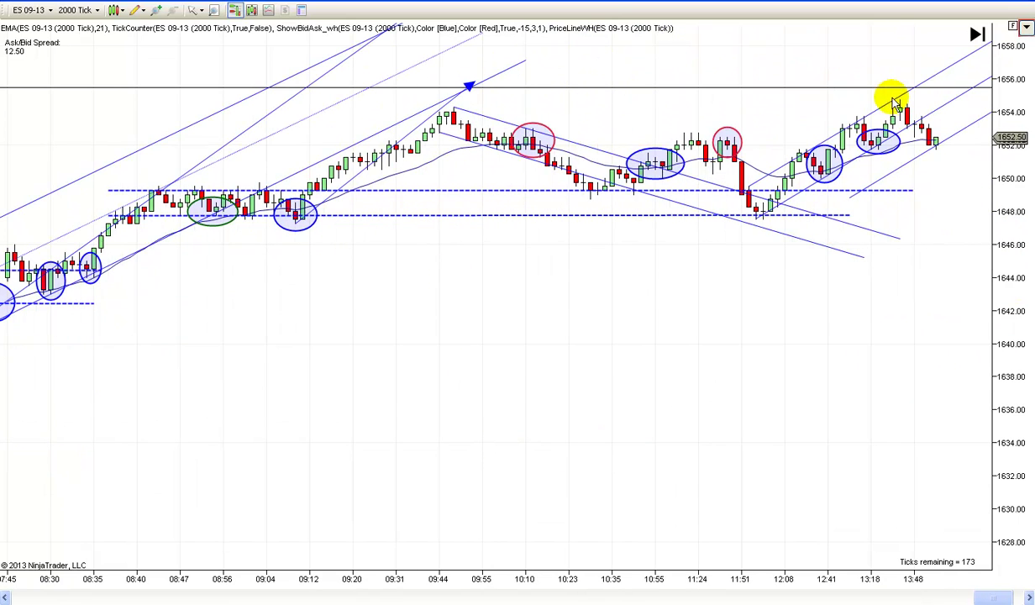
drag(481, 313, 635, 300)
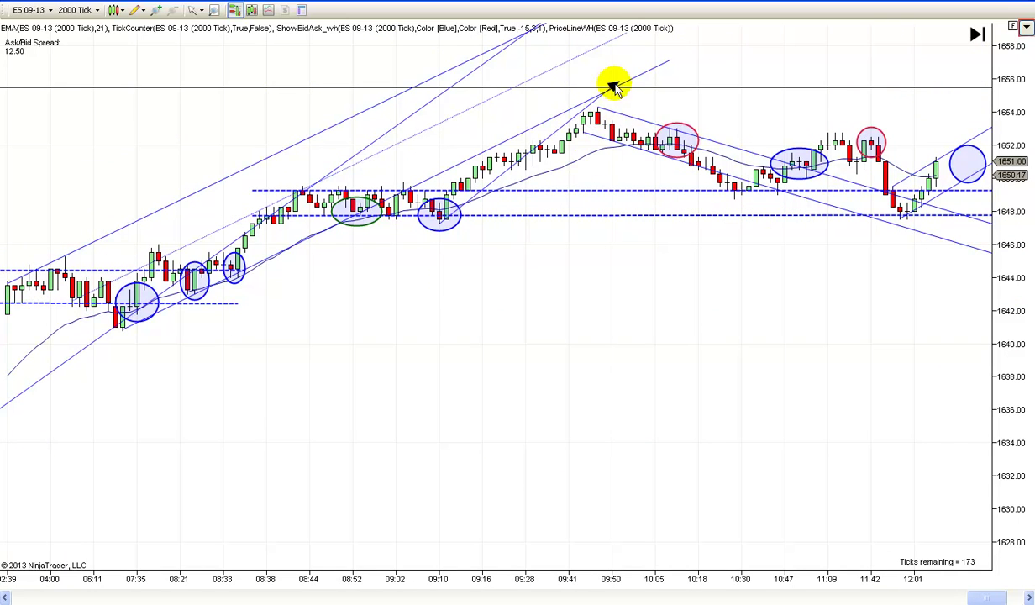
drag(492, 192, 449, 315)
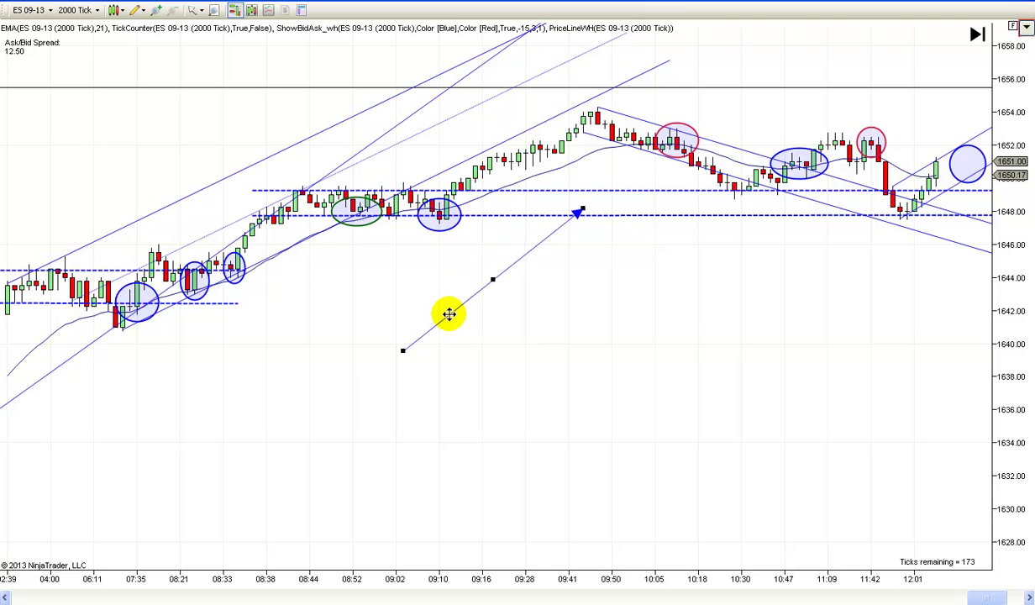
key(Delete)
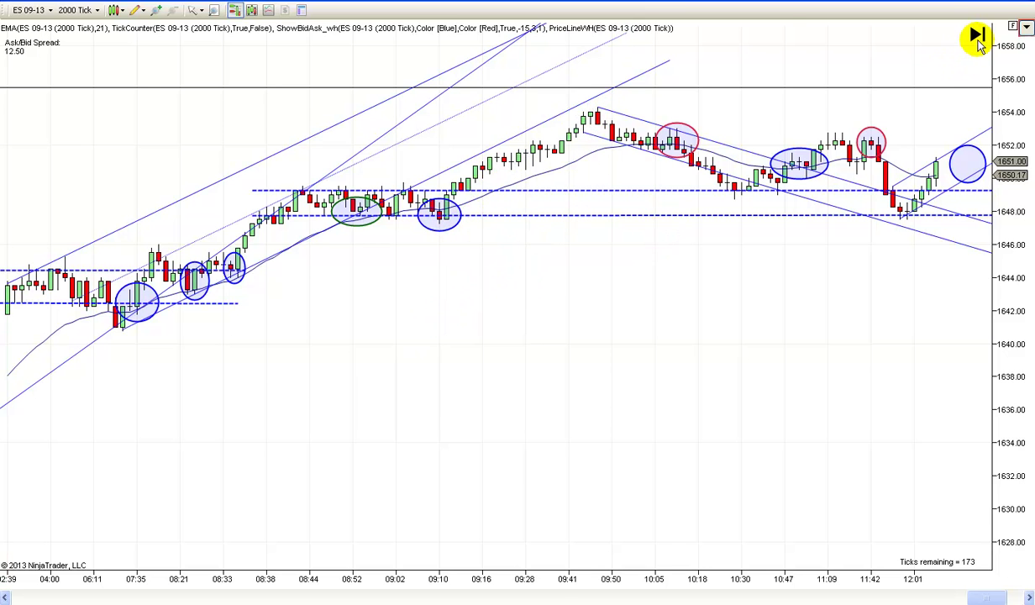
Restore automatic price scaling on the chart and delete the ray rising from the overnight low
click(978, 34)
click(1015, 28)
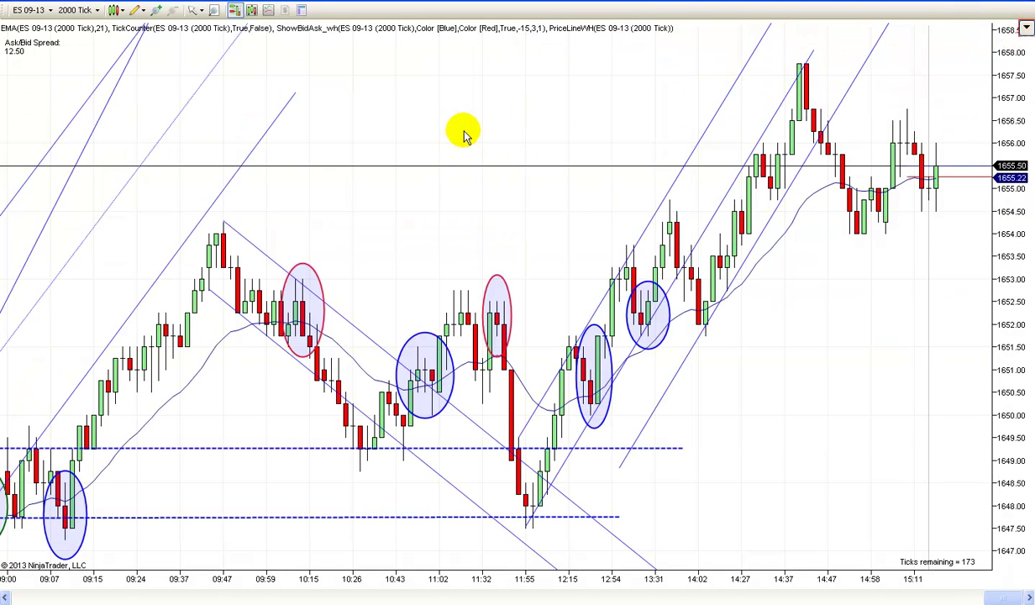
drag(465, 132, 608, 108)
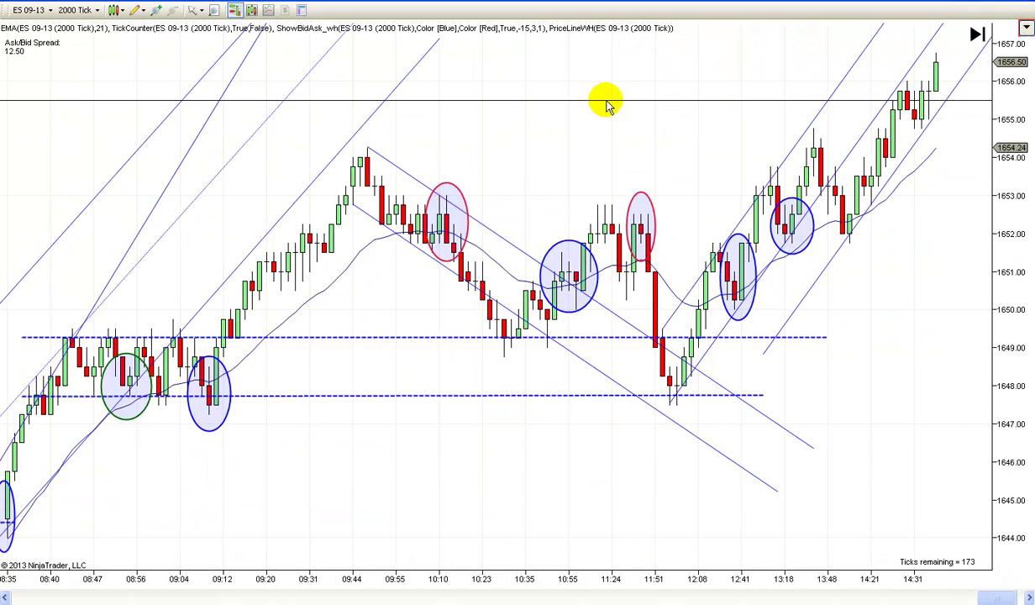
scroll(607, 103, down, 3)
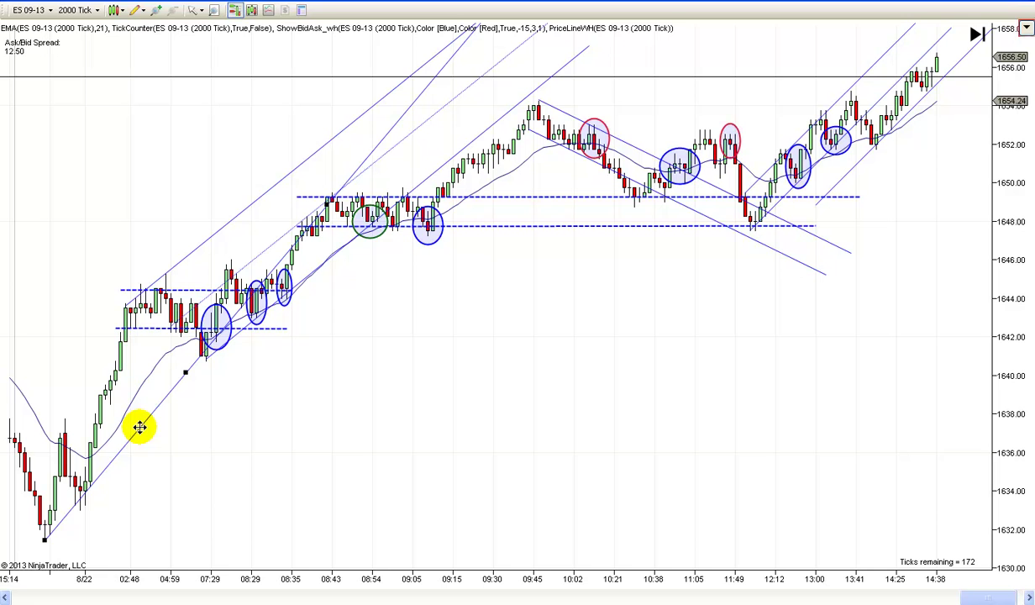
key(Delete)
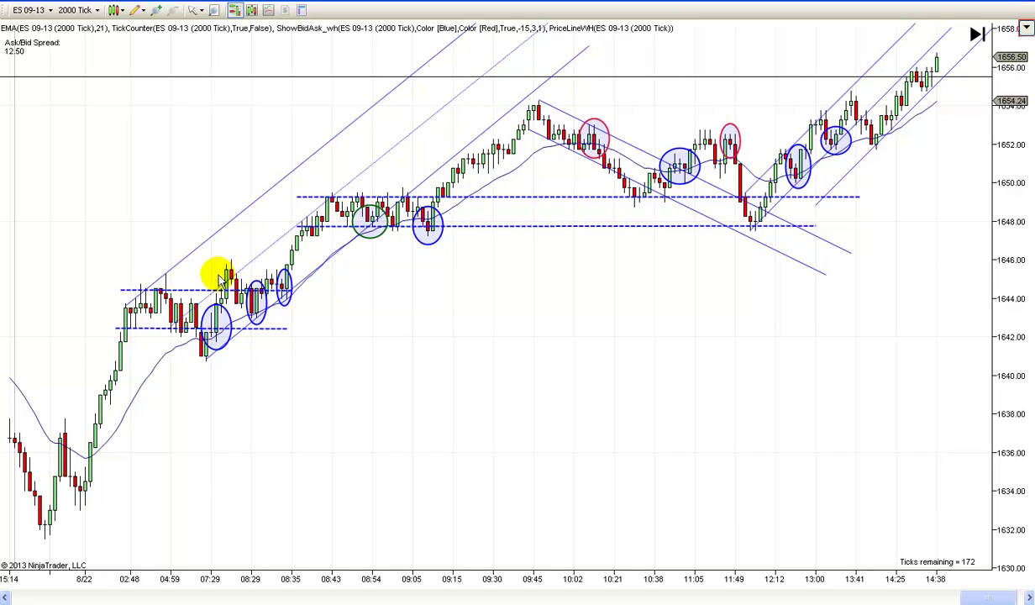
Draw an arrow line from the overnight low to the first swing high near 1645 and move its base to the 07:29 low
click(137, 10)
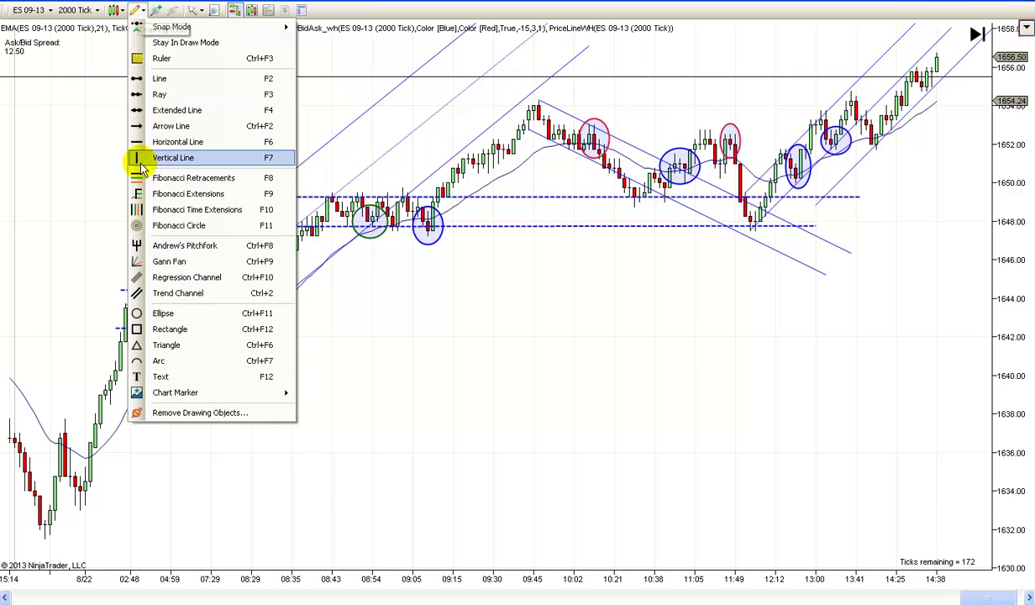
click(168, 126)
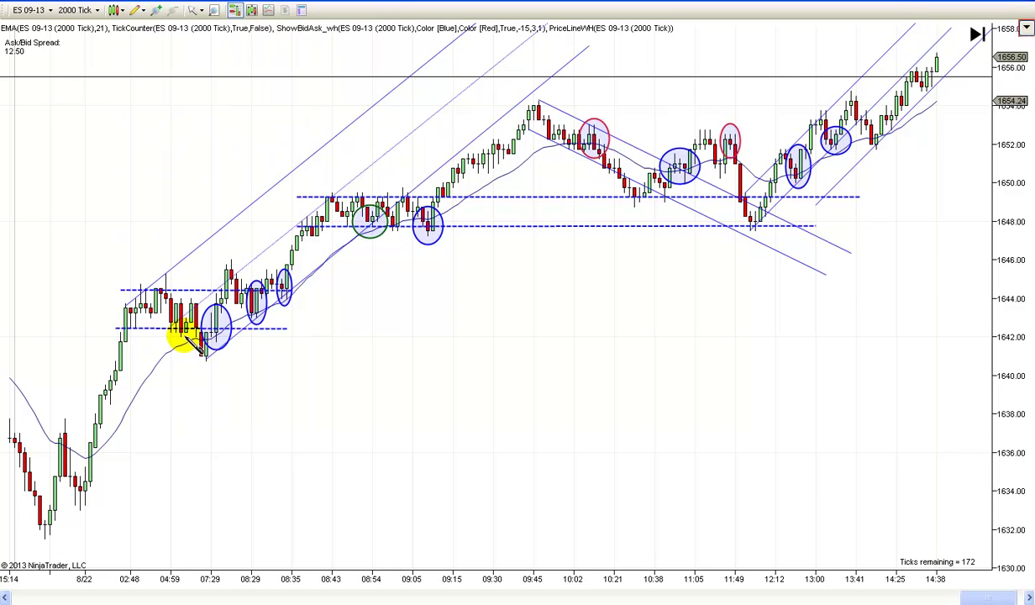
click(44, 535)
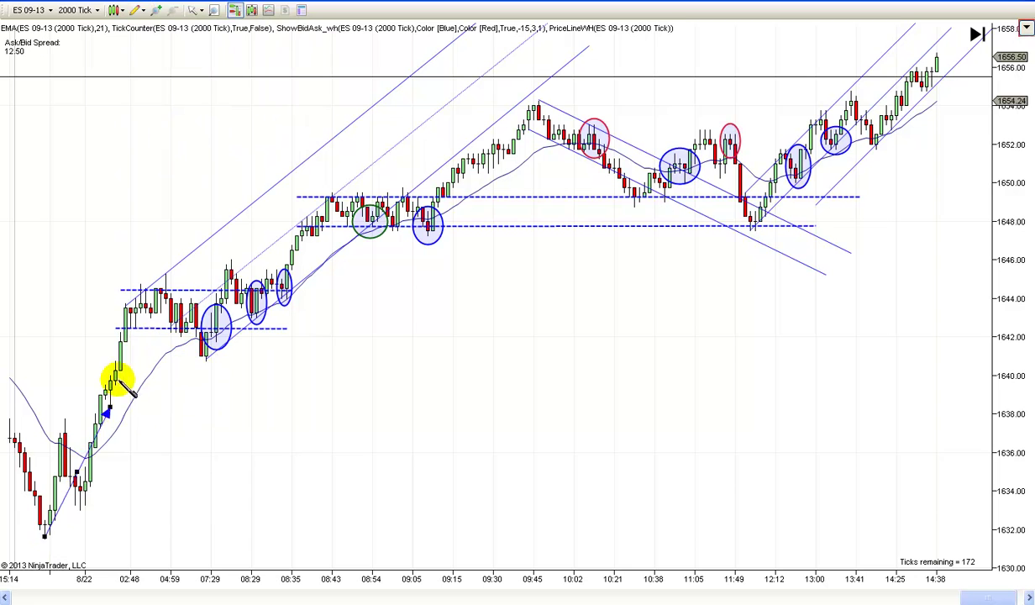
click(163, 280)
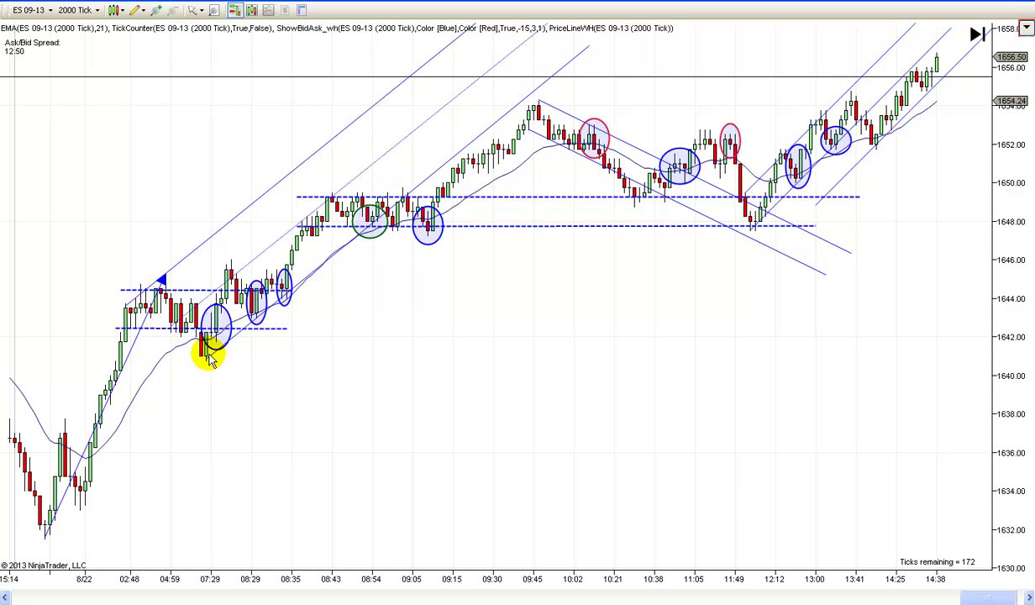
drag(82, 465, 244, 288)
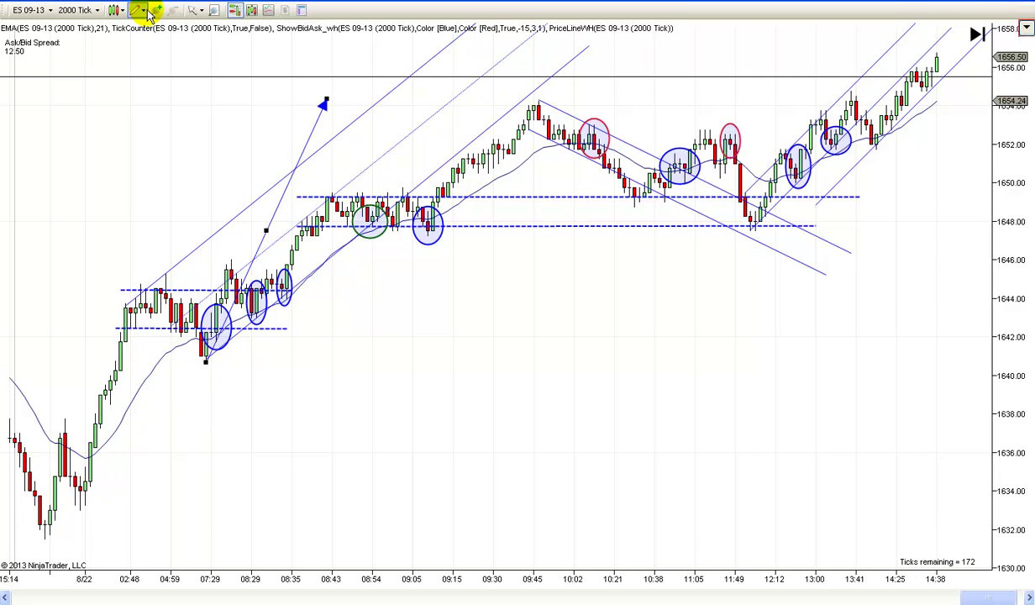
Switch to the crosshair cursor, compare the arrow on its original leg and its projection with the 09:45 high, and delete it
click(196, 11)
click(194, 40)
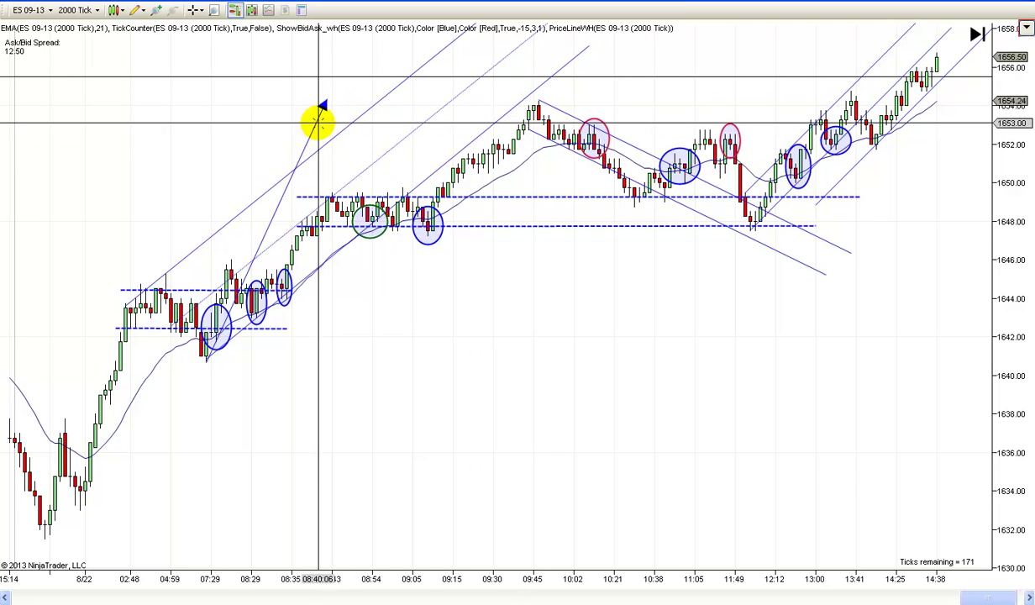
mouse_move(282, 192)
mouse_down()
mouse_move(146, 393)
mouse_move(104, 386)
mouse_move(119, 376)
mouse_up()
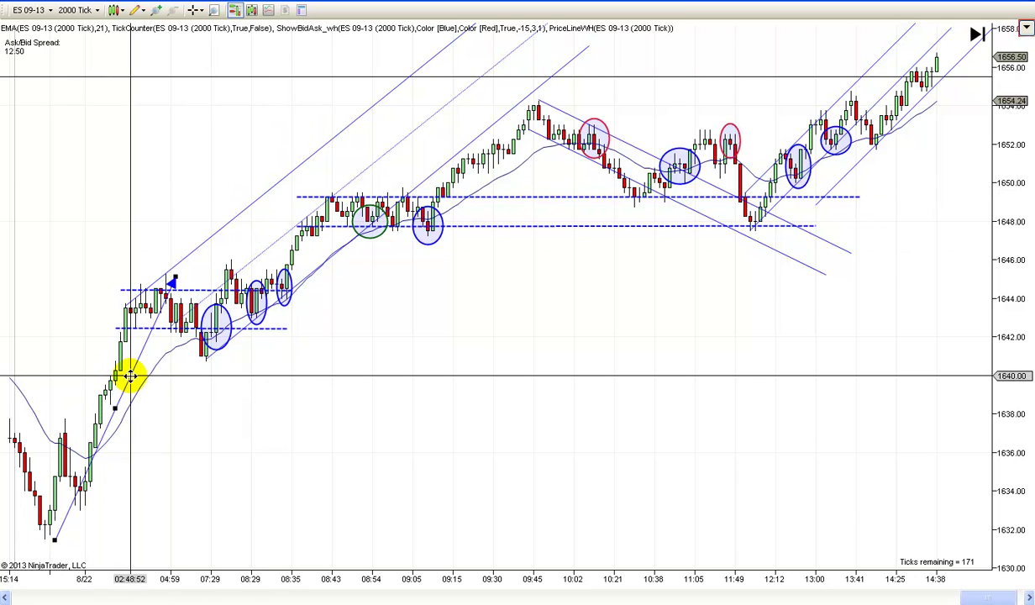
drag(118, 377, 316, 166)
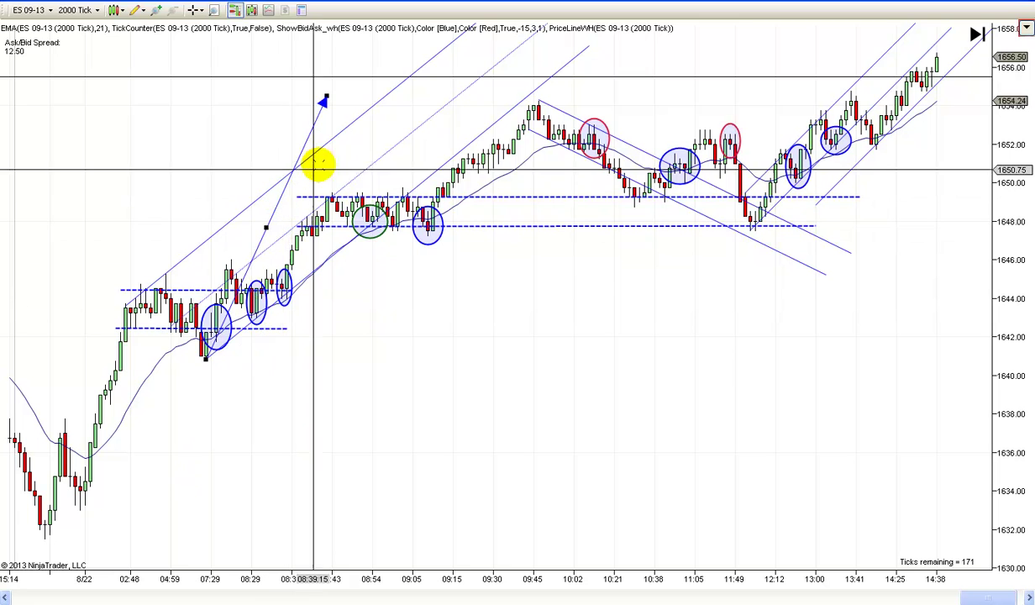
click(505, 100)
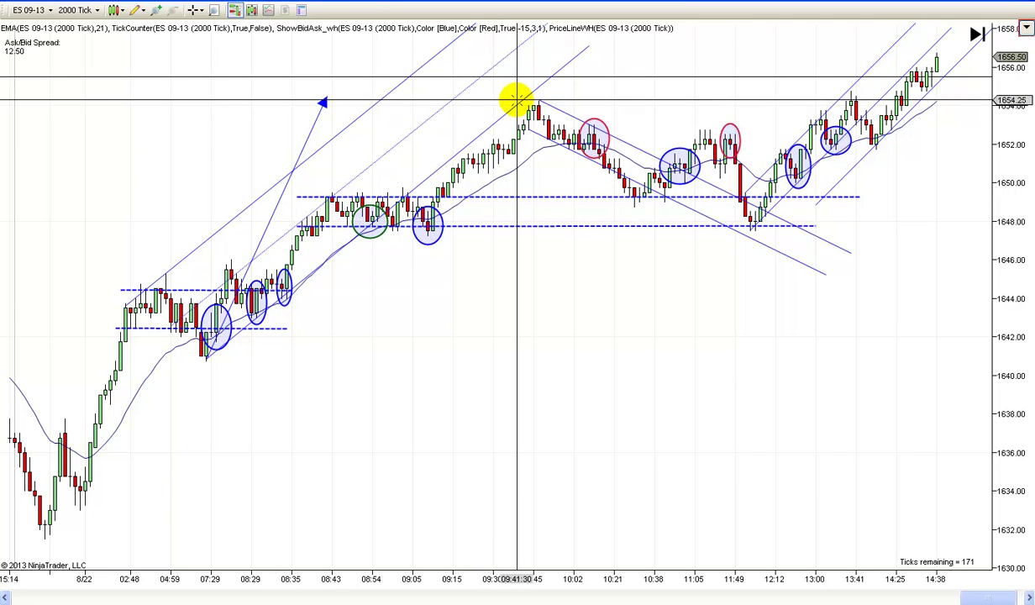
click(280, 198)
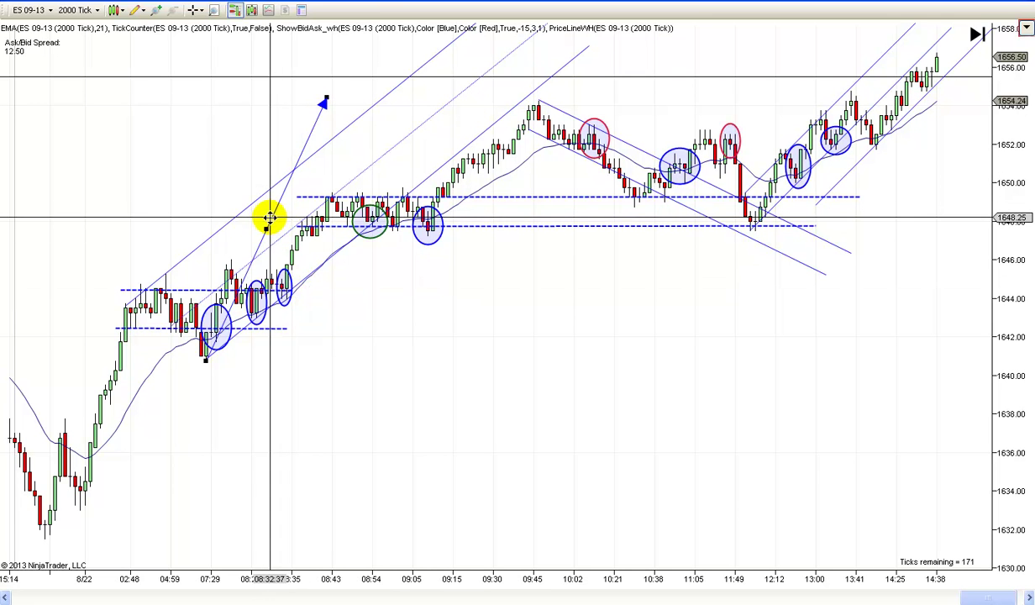
key(Delete)
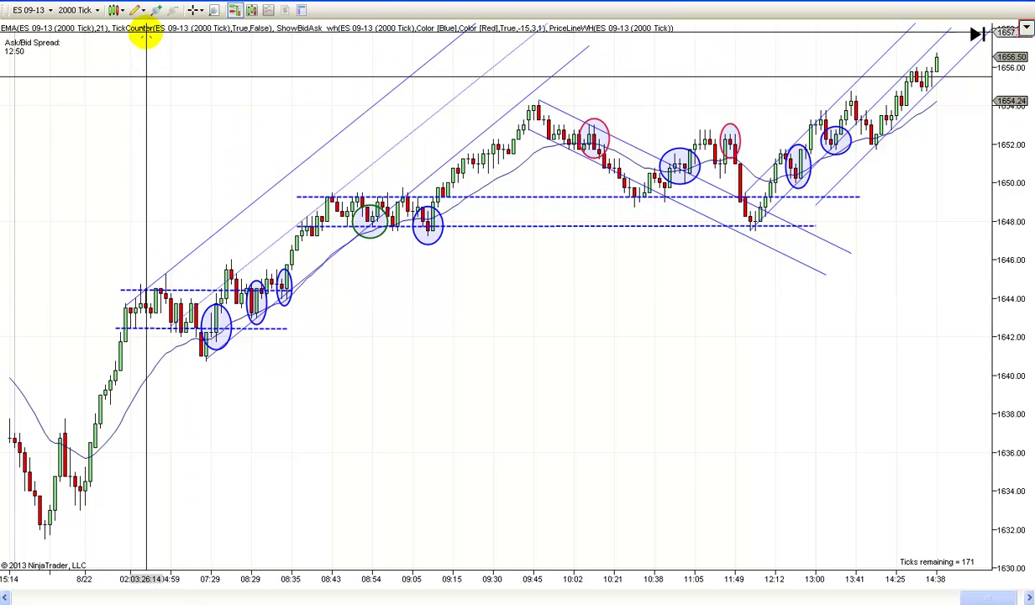
Project an arrow line spanning the circled 08:29 low to the 08:43 high from the circled 09:09 low, and delete it
click(135, 10)
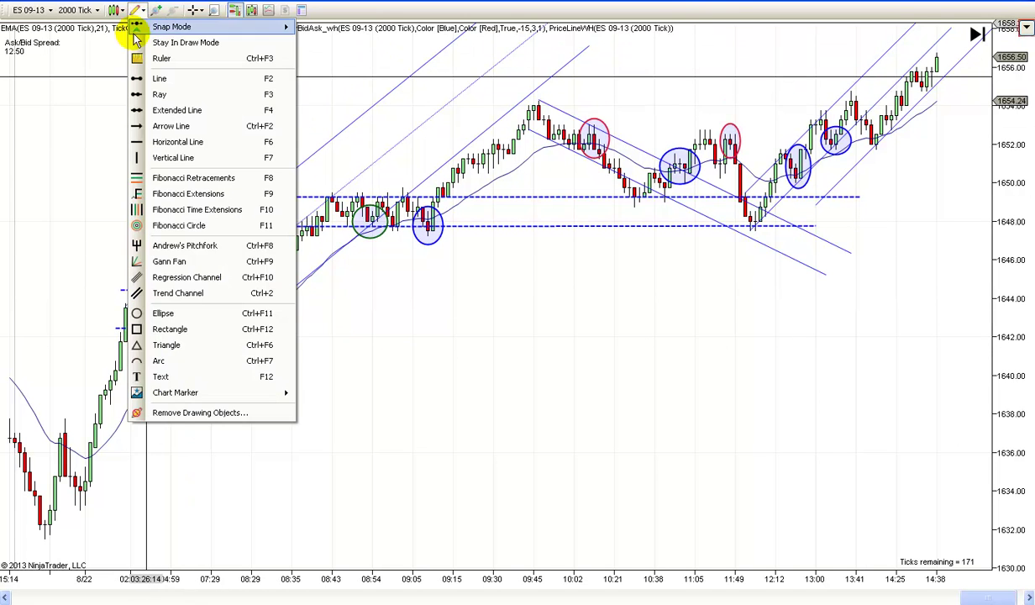
click(165, 128)
click(329, 200)
click(273, 273)
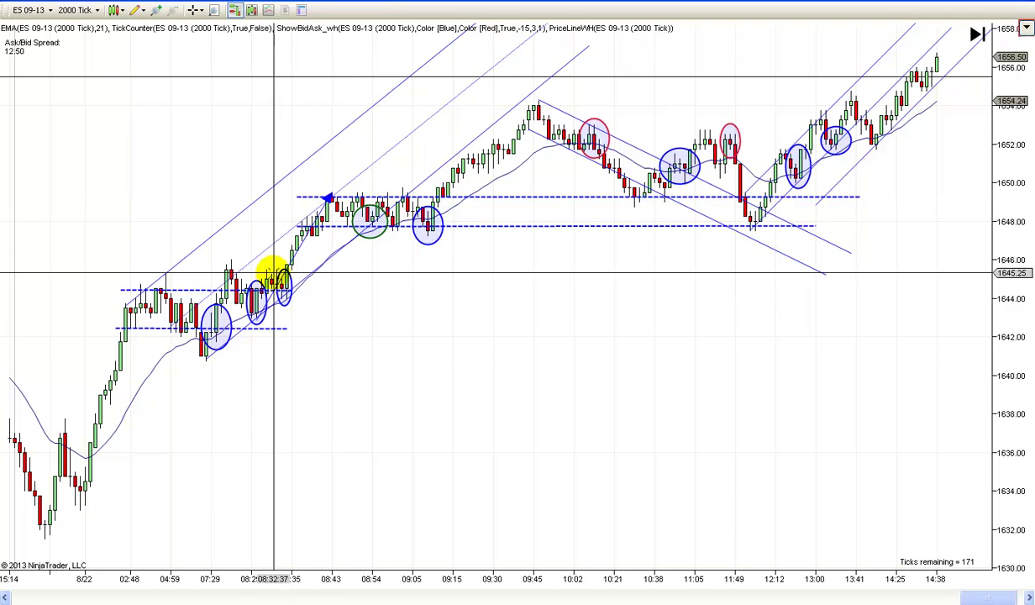
drag(283, 273, 453, 179)
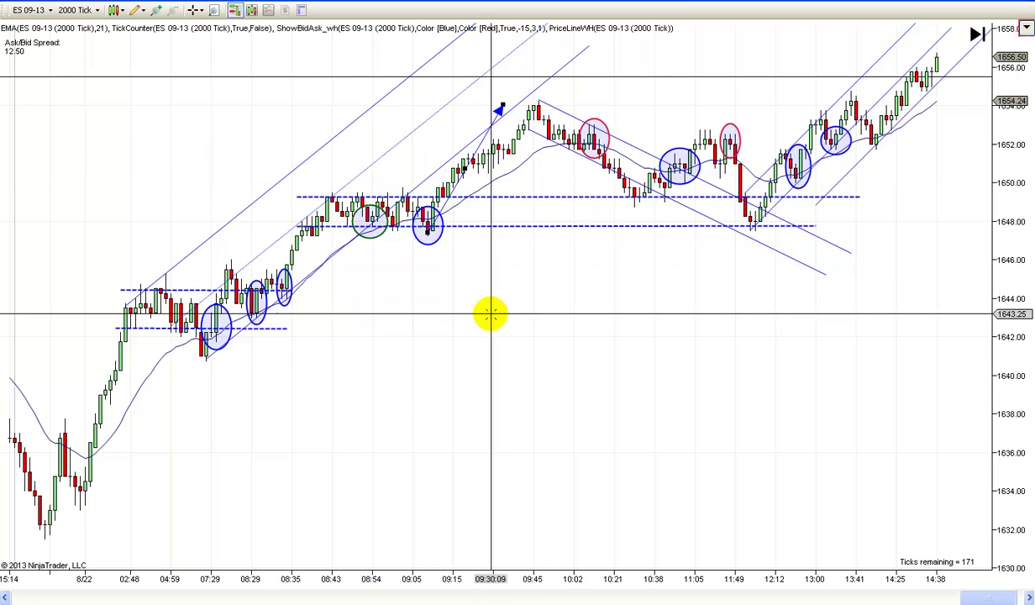
key(Delete)
Draw an arrow line spanning the drop from the 09:45 high to the low before 10:38, project it from the next swing high, and delete it
drag(534, 364, 434, 370)
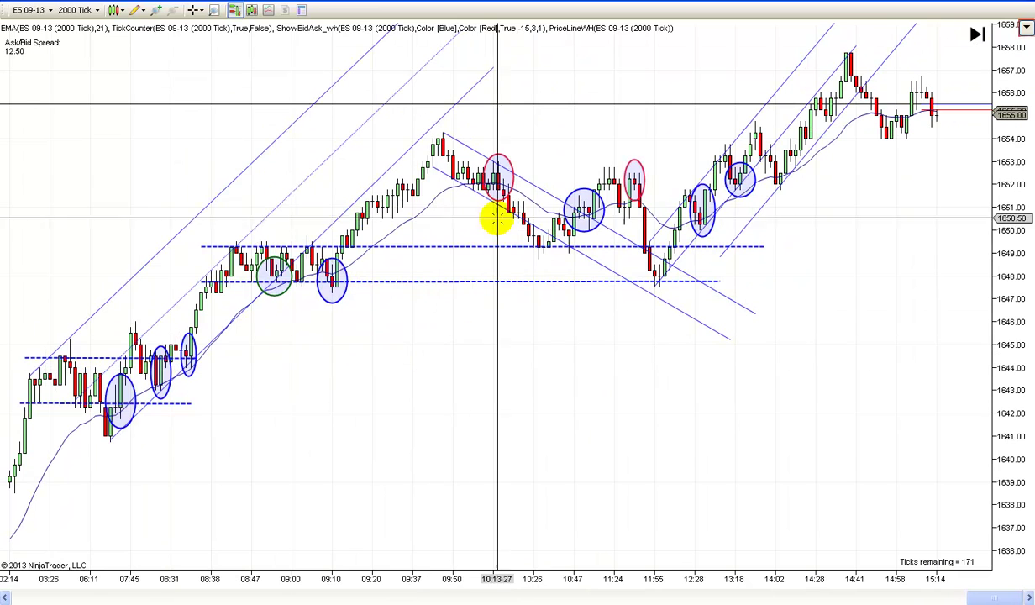
click(140, 11)
click(160, 126)
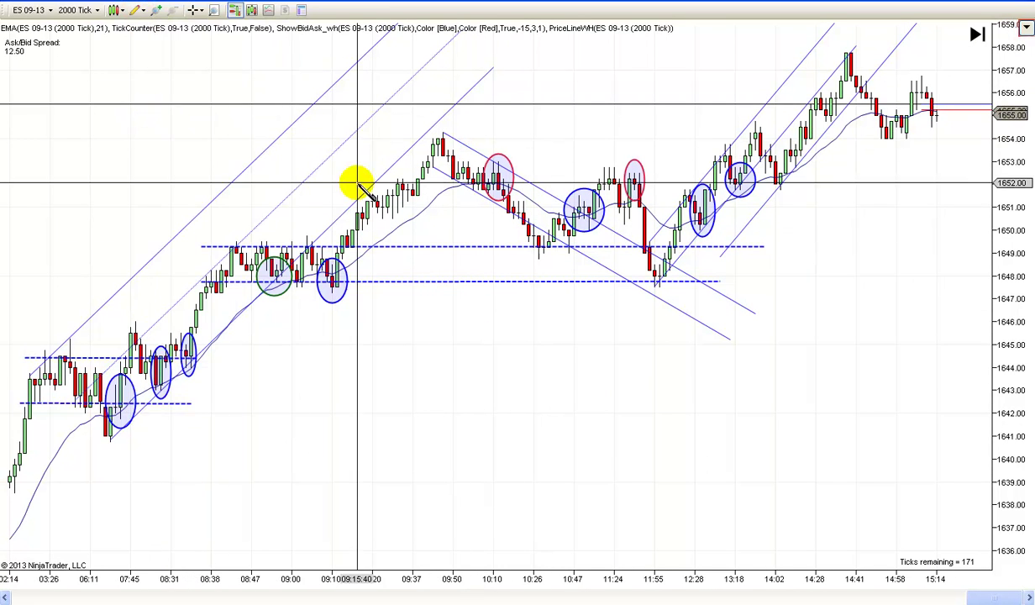
click(441, 136)
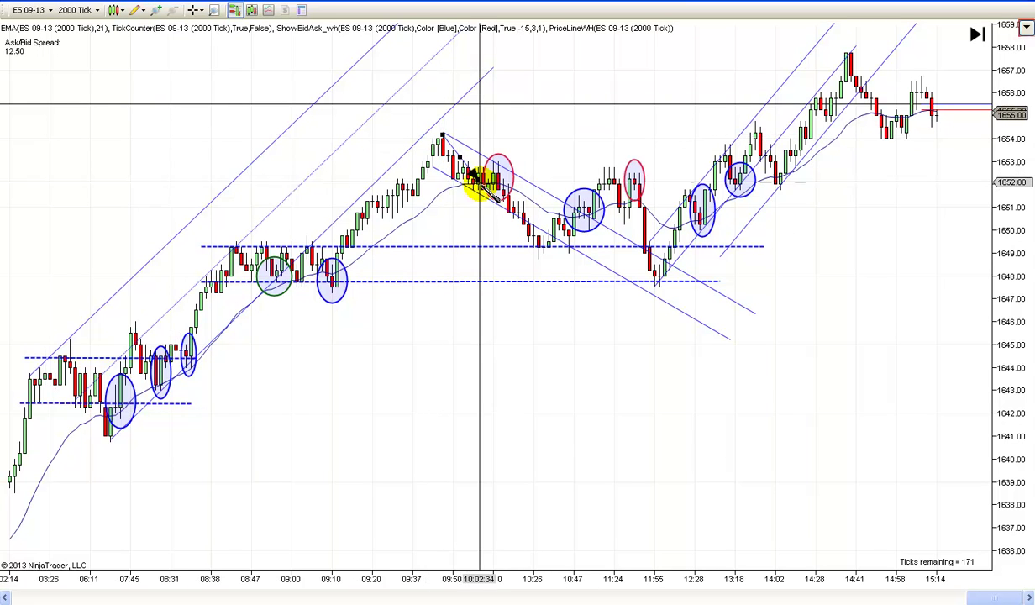
click(522, 218)
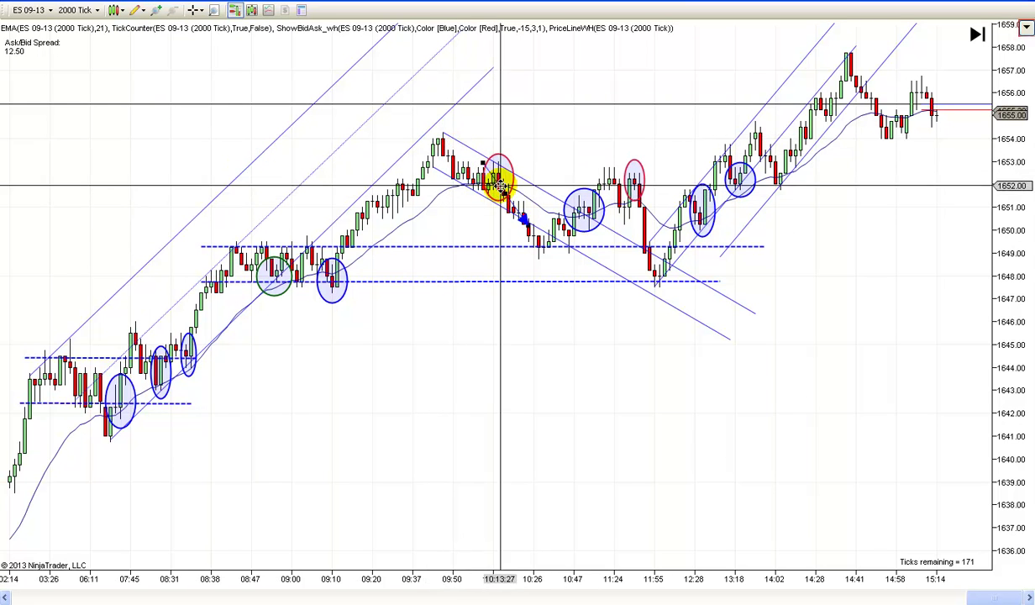
drag(511, 186, 535, 252)
drag(479, 185, 644, 219)
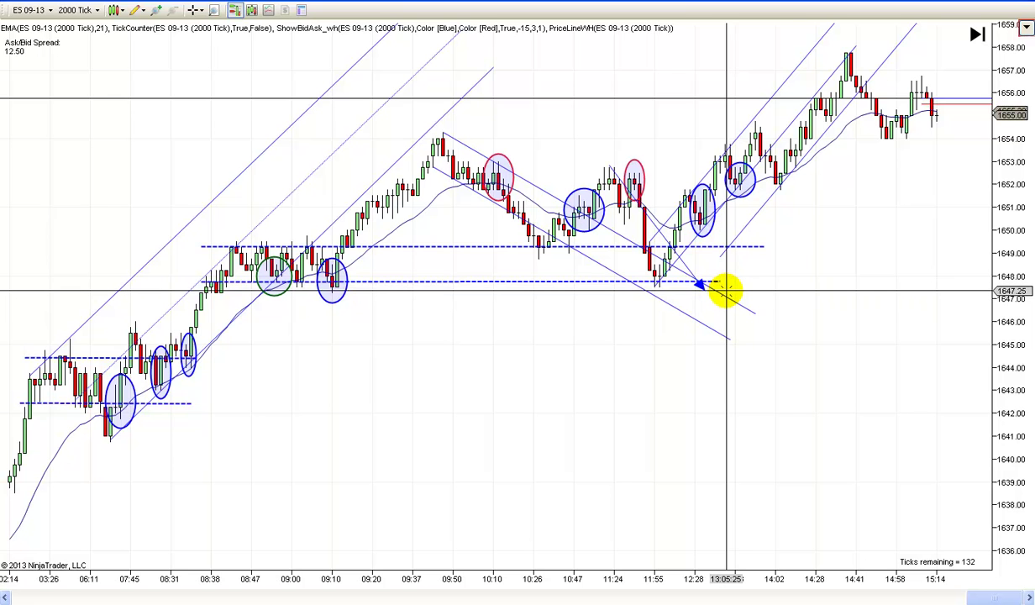
click(685, 264)
key(Delete)
Draw an arrow line from the 11:58 low to the swing high before 14:02, project it from the following pullback low, and delete it
drag(743, 292, 696, 313)
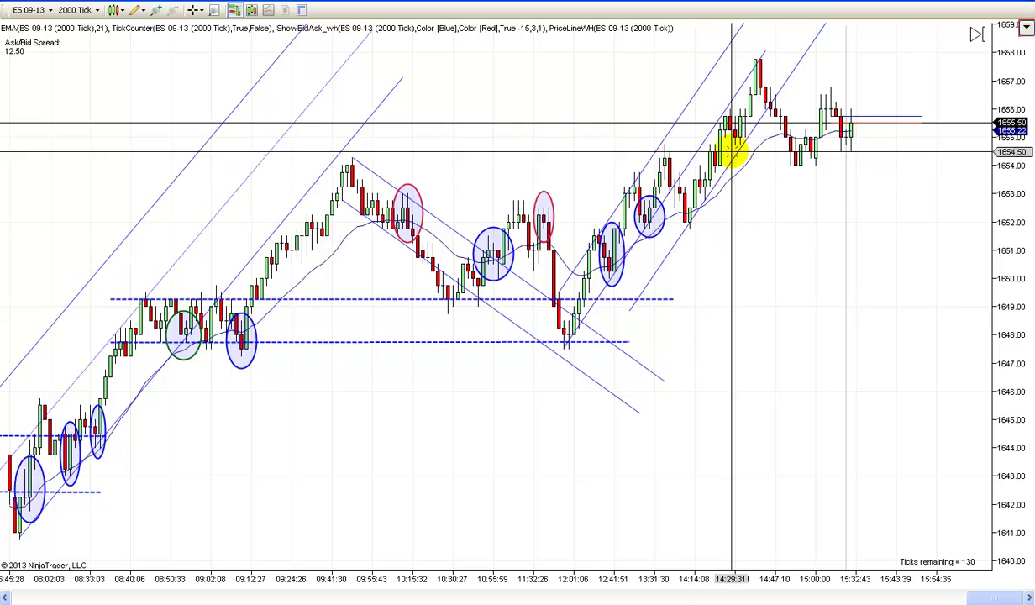
click(139, 14)
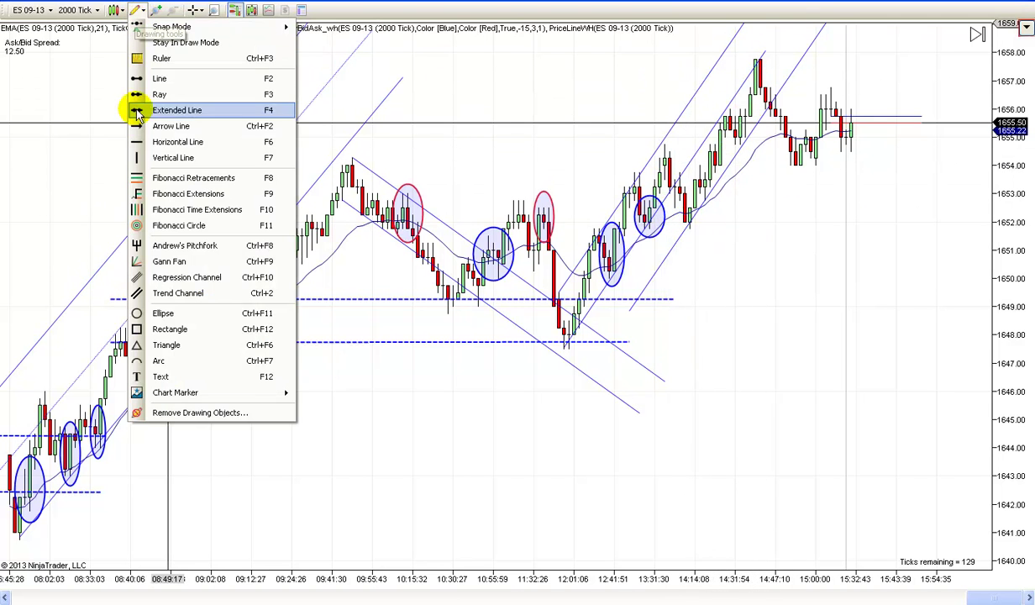
click(138, 126)
click(569, 347)
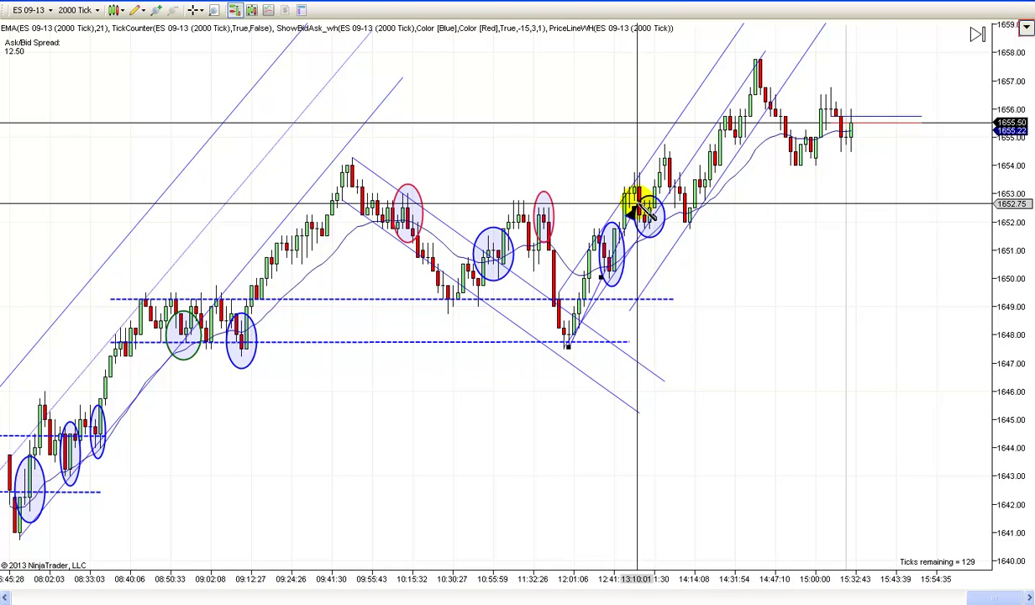
mouse_move(613, 254)
mouse_down()
mouse_move(668, 309)
mouse_move(733, 142)
mouse_up()
click(785, 25)
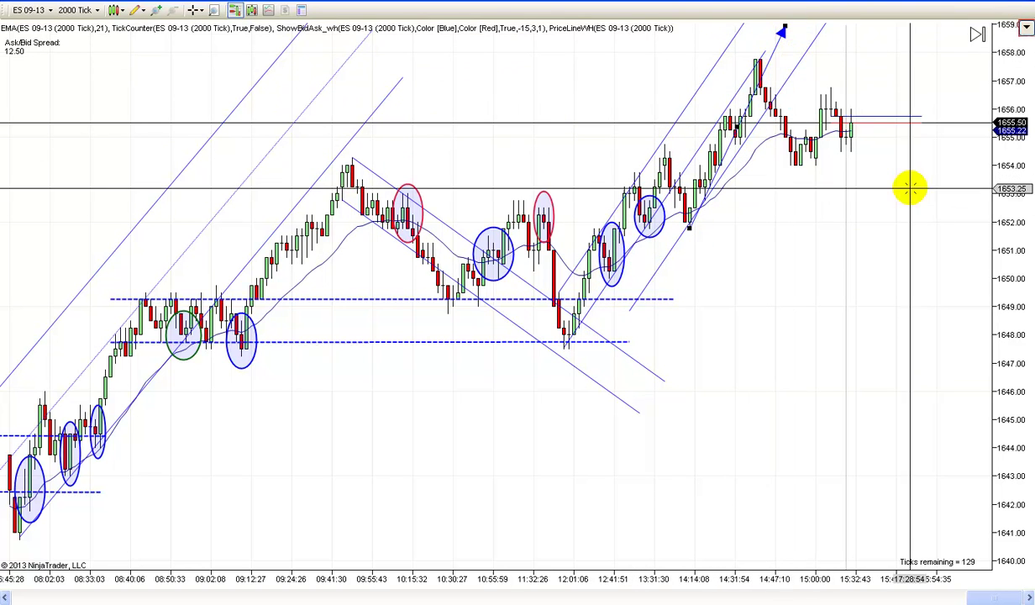
drag(983, 184, 1006, 203)
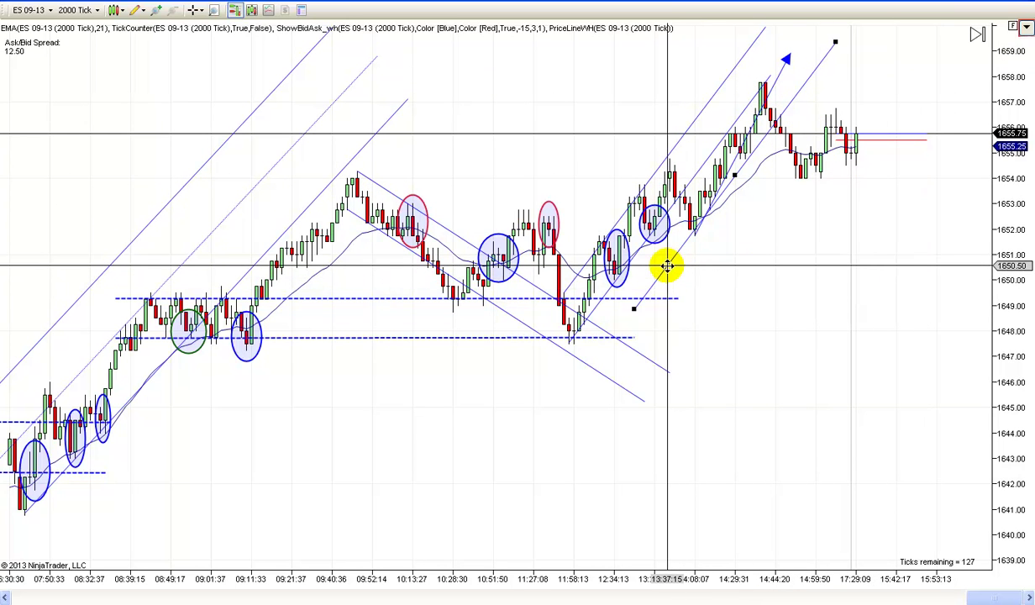
key(Delete)
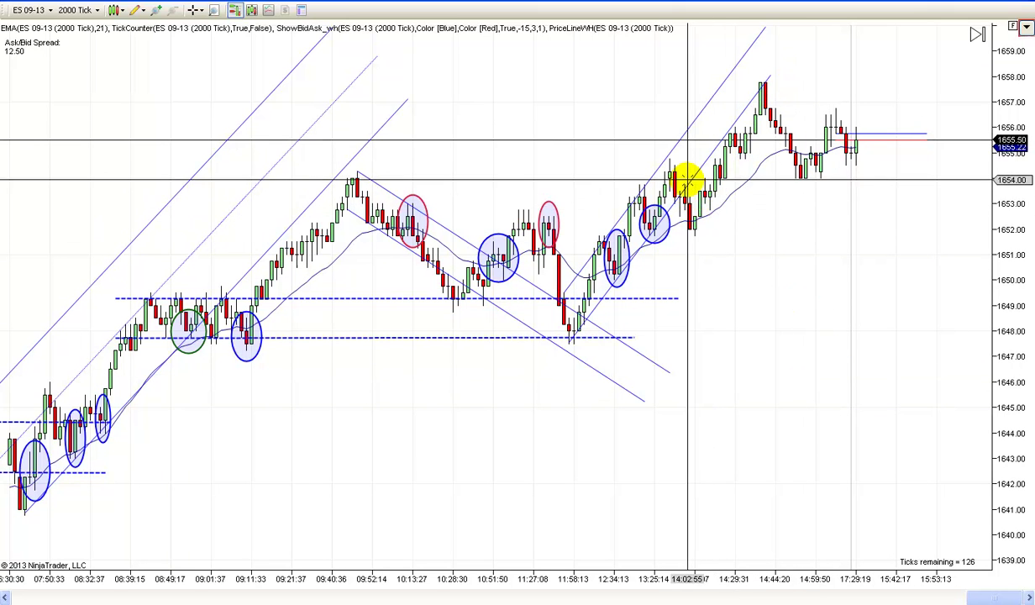
Copy the middle line of the afternoon rising channel and place the pasted copy as the lower boundary through the 14:08 pullback low
click(722, 195)
right_click(771, 271)
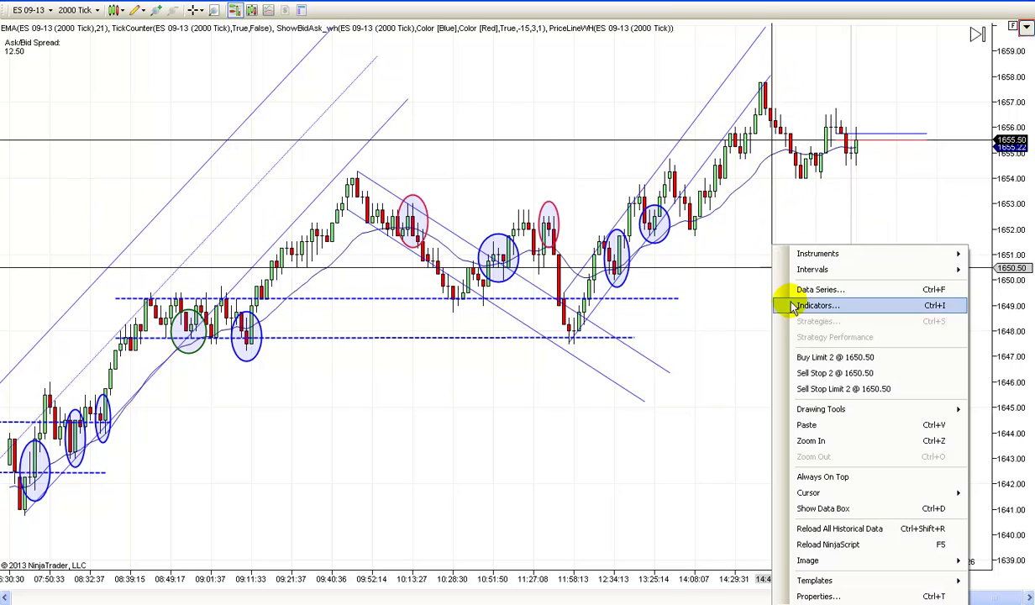
click(807, 425)
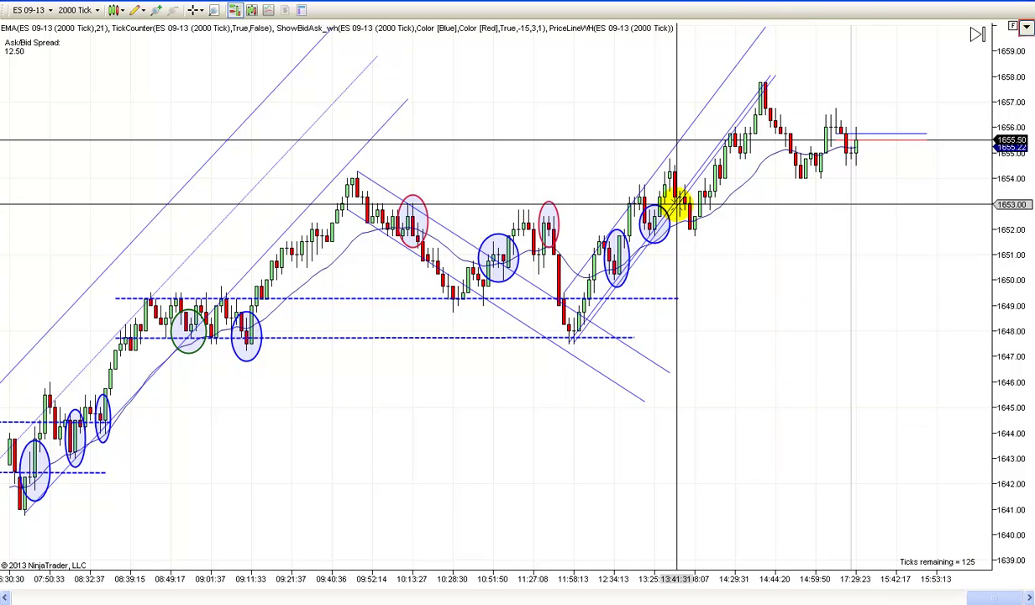
drag(744, 188, 749, 163)
drag(705, 216, 710, 219)
Go back to the morning bars and compress the price scale until the overnight low fits on the chart
drag(758, 298, 933, 311)
drag(704, 420, 653, 437)
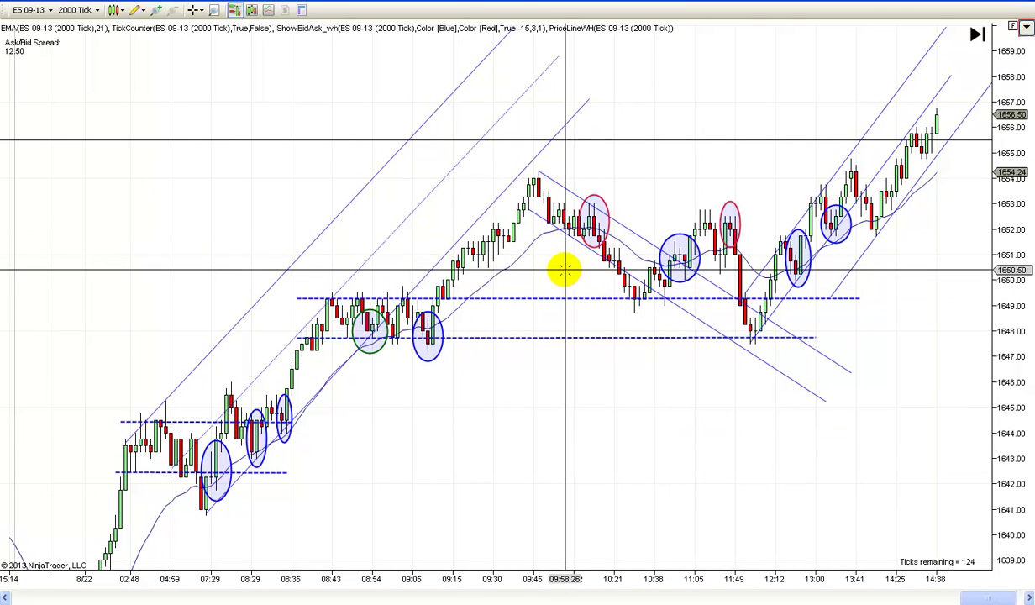
drag(312, 486, 446, 453)
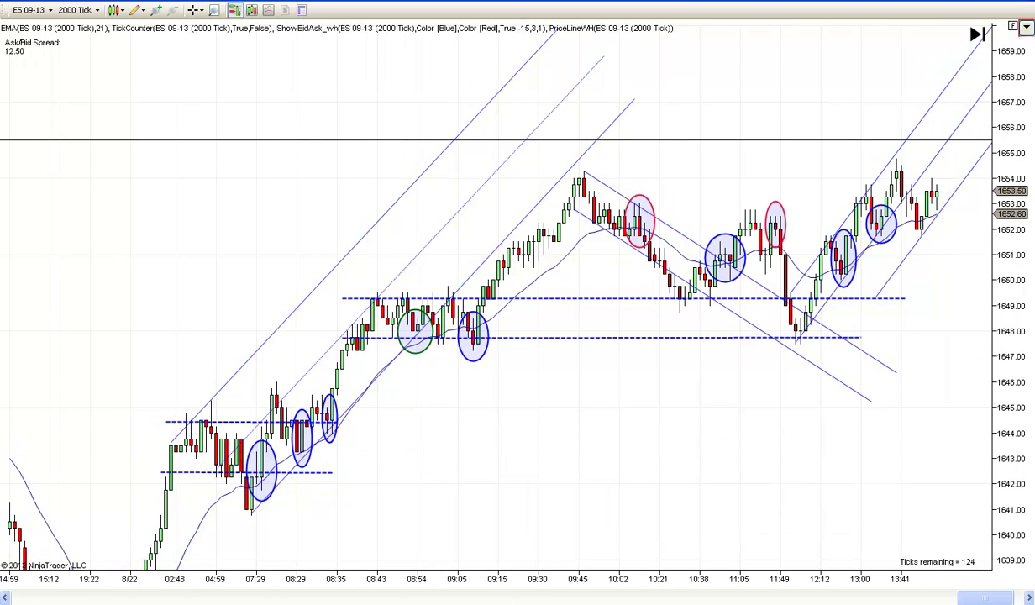
drag(1007, 160, 631, 490)
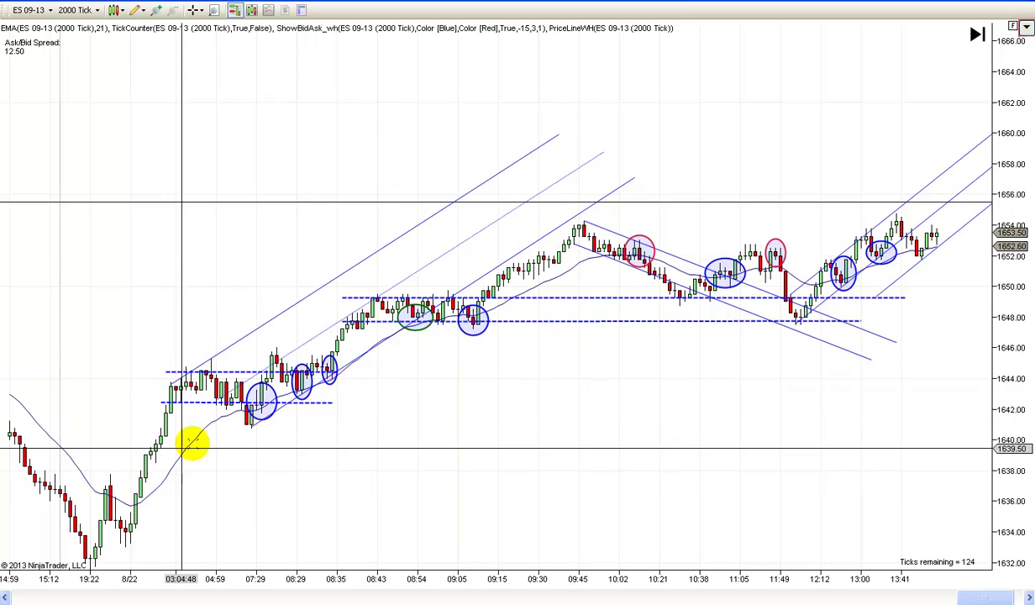
Try the upper dashed line of the 08:43–09:10 trading range at 1652.75 across the midday highs, and return it to the range top
drag(589, 237, 448, 341)
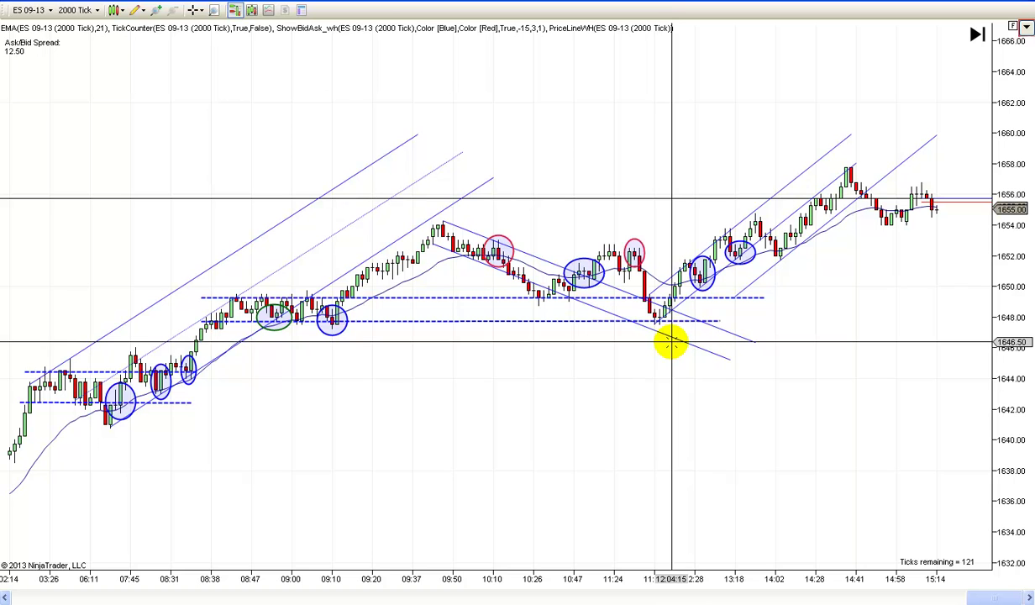
drag(476, 295, 581, 243)
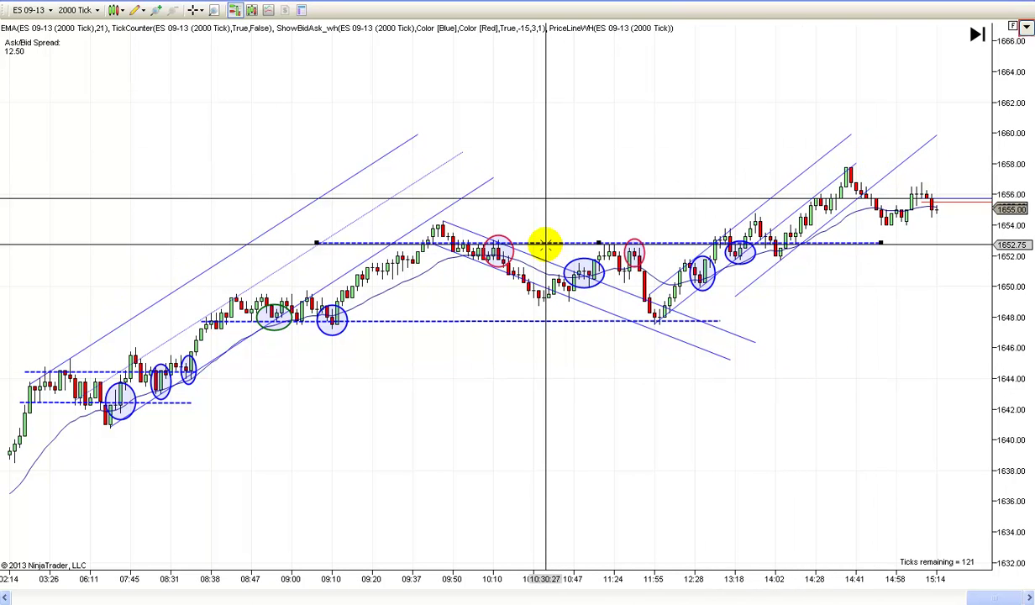
drag(543, 243, 465, 296)
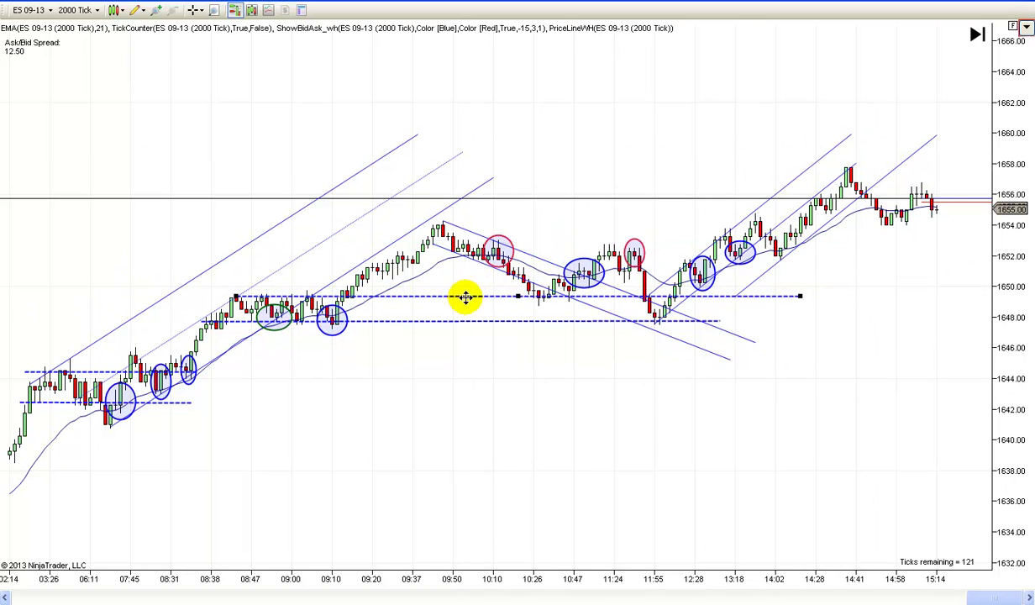
Switch the crosshair back to the pointer cursor and bring the session's latest bars into view
scroll(774, 411, down, 3)
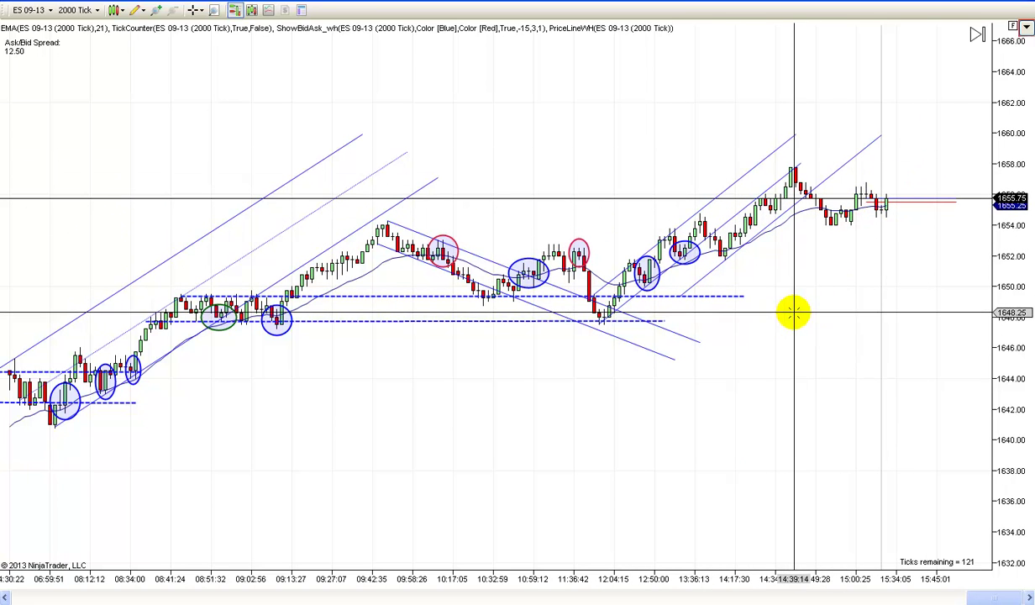
drag(663, 430, 727, 436)
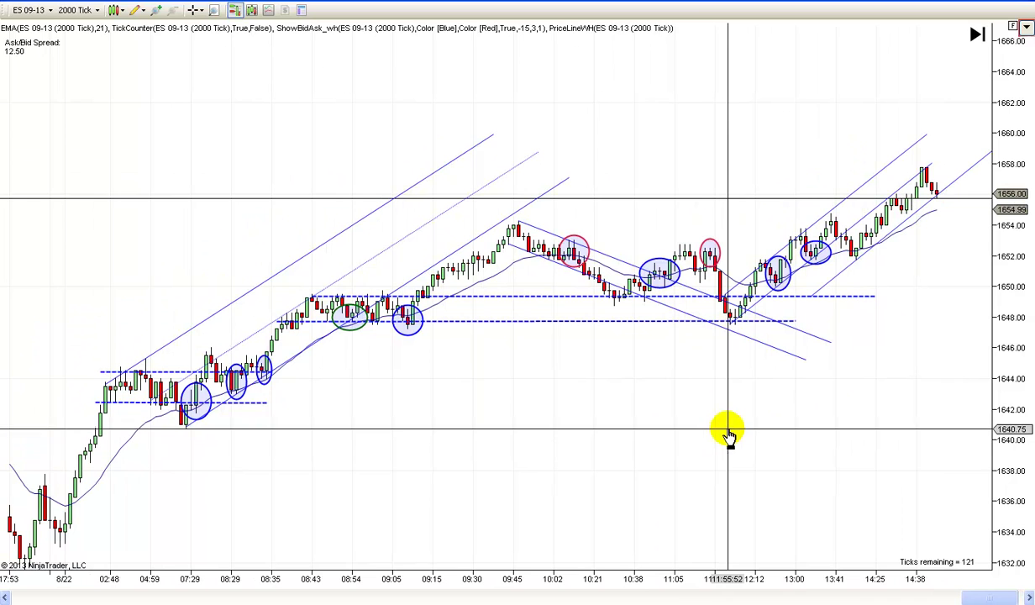
middle_click(714, 395)
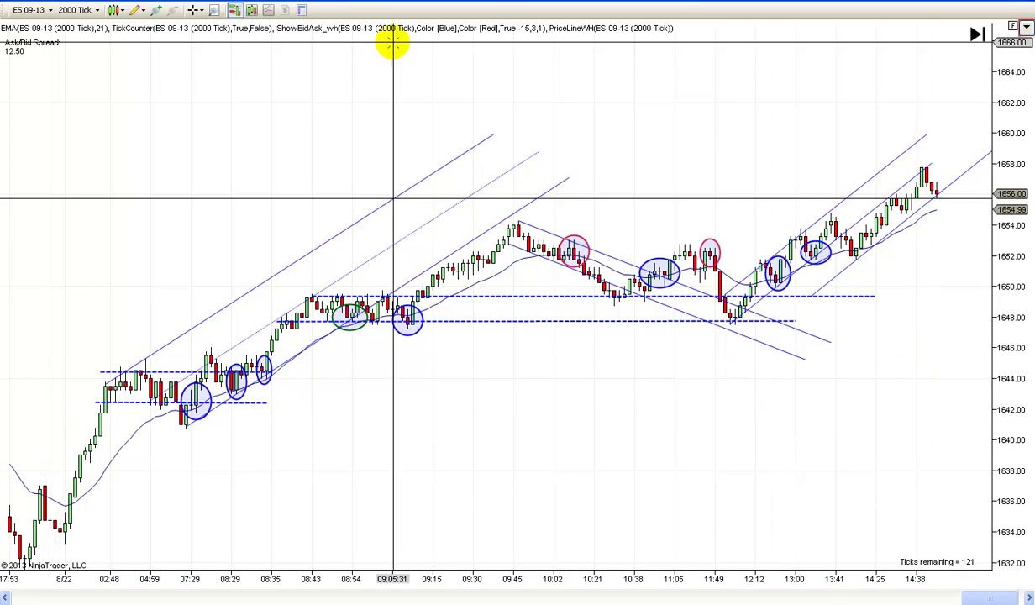
click(211, 27)
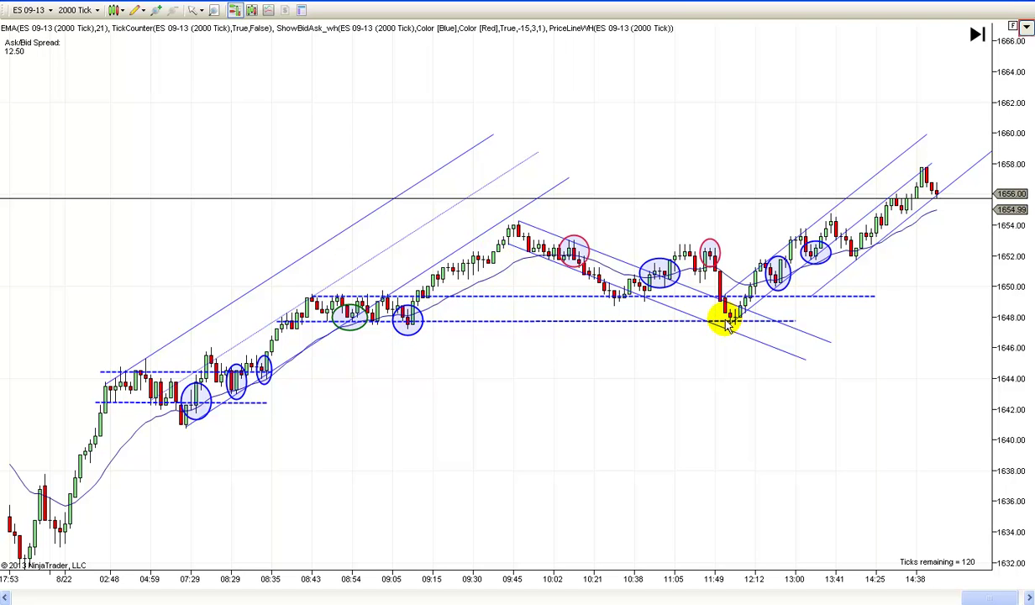
drag(830, 450, 723, 479)
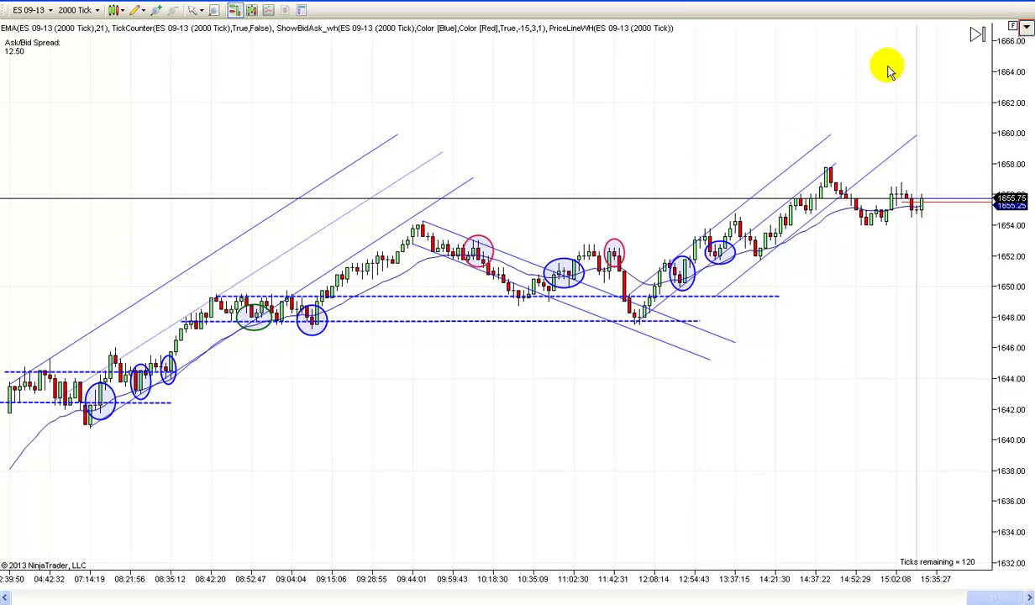
drag(915, 40, 950, 108)
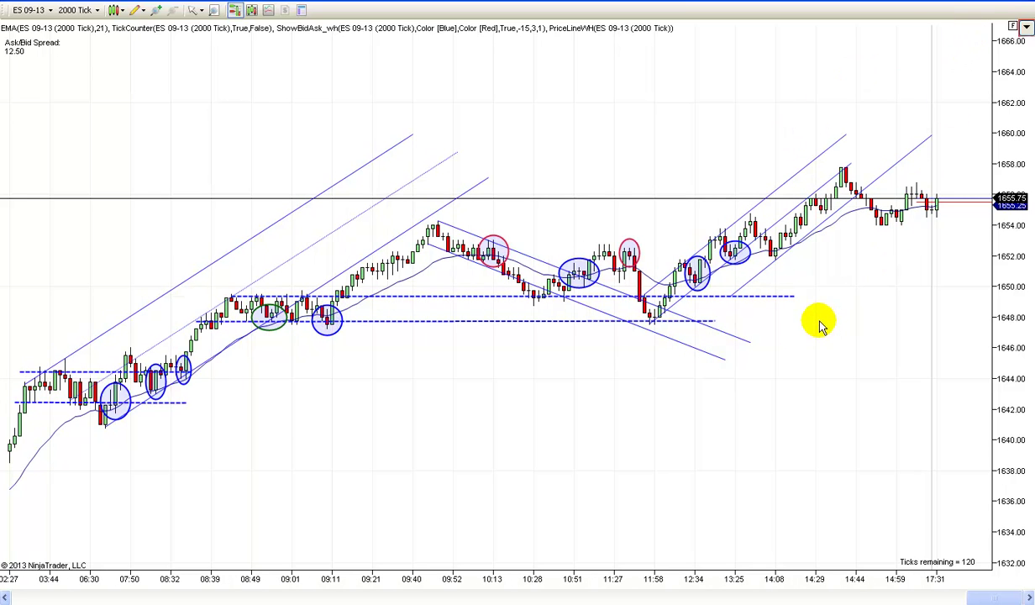